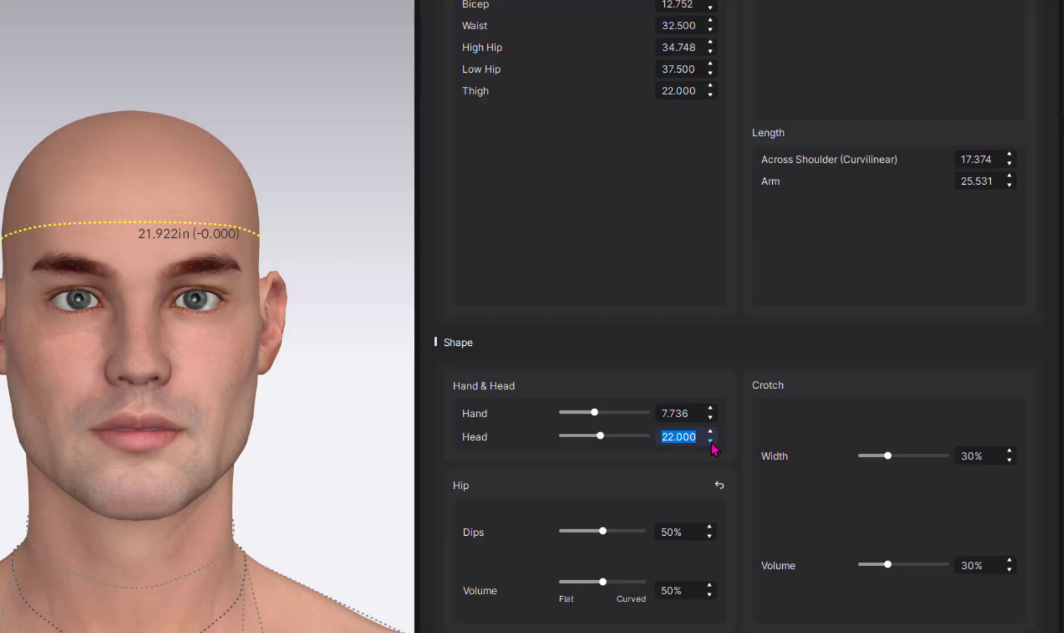
Set the avatar's head circumference to 21.000 in, check it on the forehead and close the Avatar Editor.
{"action": "key", "text": "Return"}
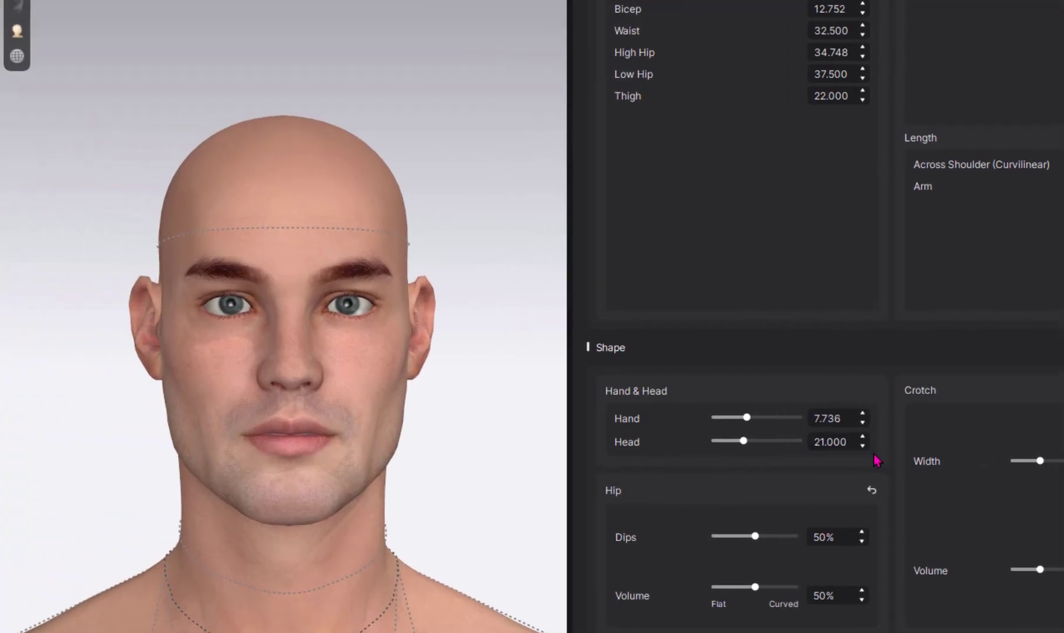
{"action": "left_click", "coordinate": [271, 238]}
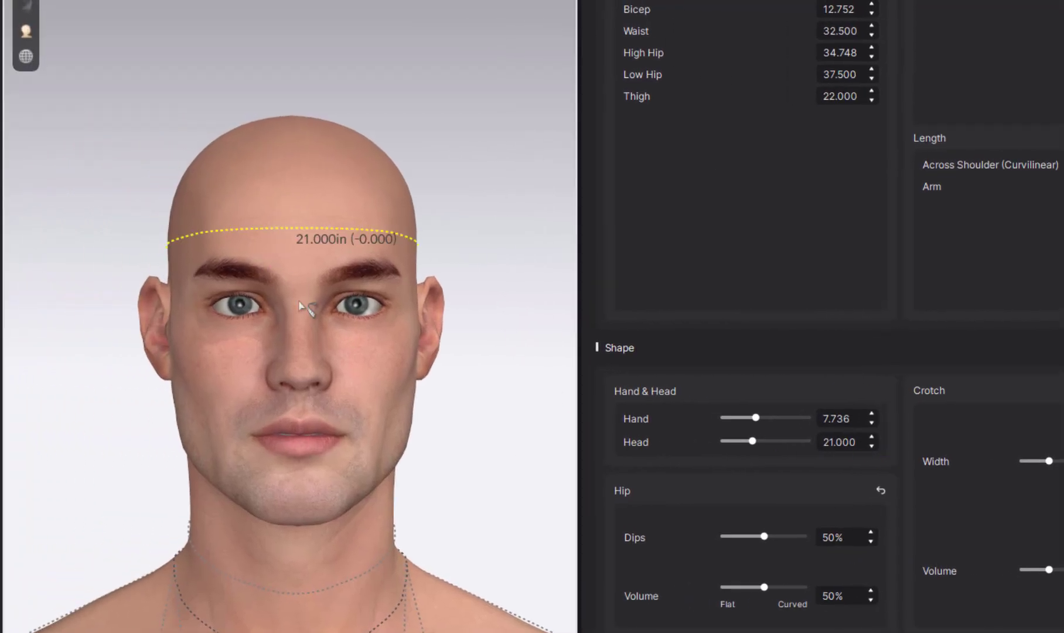
{"action": "mouse_move", "coordinate": [304, 316]}
{"action": "right_mouse_down"}
{"action": "mouse_move", "coordinate": [409, 307]}
{"action": "mouse_move", "coordinate": [291, 299]}
{"action": "right_mouse_up"}
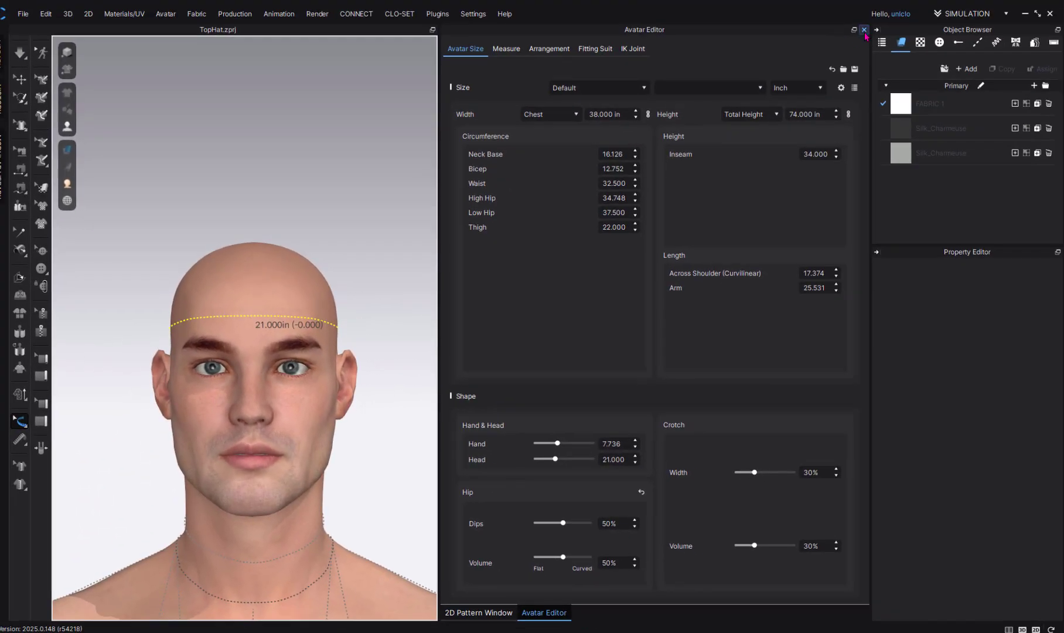
{"action": "left_click", "coordinate": [864, 31]}
{"action": "right_click_drag", "start_coordinate": [273, 469], "coordinate": [298, 439]}
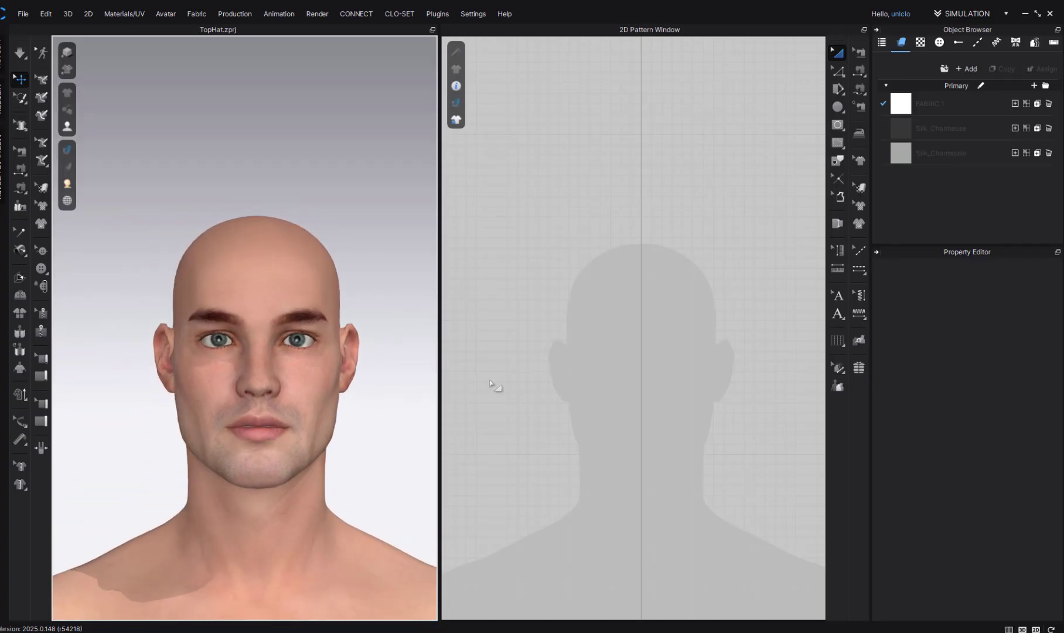
Draw an ellipse pattern with an outline of about 32.1 in above the silhouette's head and check the top hat photo in Chrome.
{"action": "left_click", "coordinate": [839, 108]}
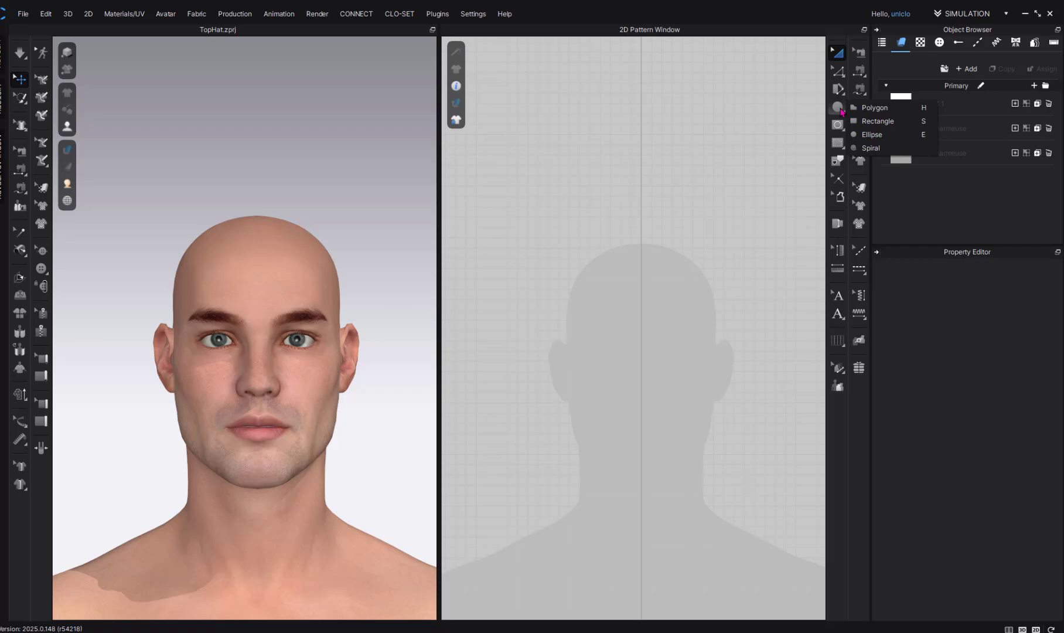
{"action": "left_click", "coordinate": [872, 134]}
{"action": "left_click_drag", "start_coordinate": [495, 304], "coordinate": [776, 46]}
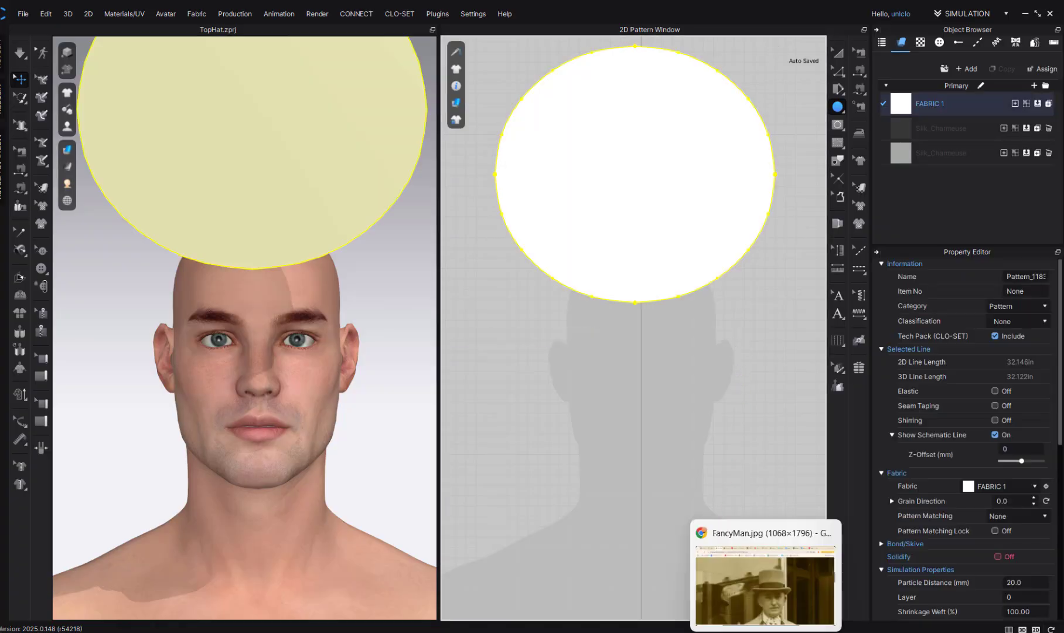
{"action": "left_click", "coordinate": [765, 617]}
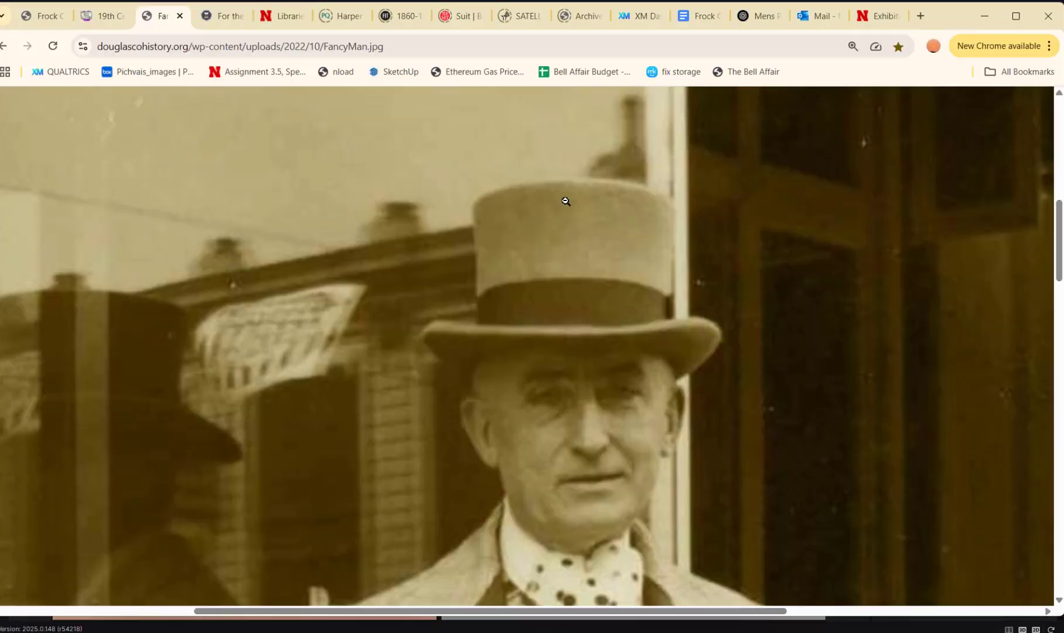
{"action": "left_click", "coordinate": [985, 15]}
Rotate the ellipse pattern to lie horizontally in 3D and move it back over the avatar's head.
{"action": "right_click_drag", "start_coordinate": [399, 408], "coordinate": [384, 454]}
{"action": "left_click_drag", "start_coordinate": [405, 187], "coordinate": [348, 151]}
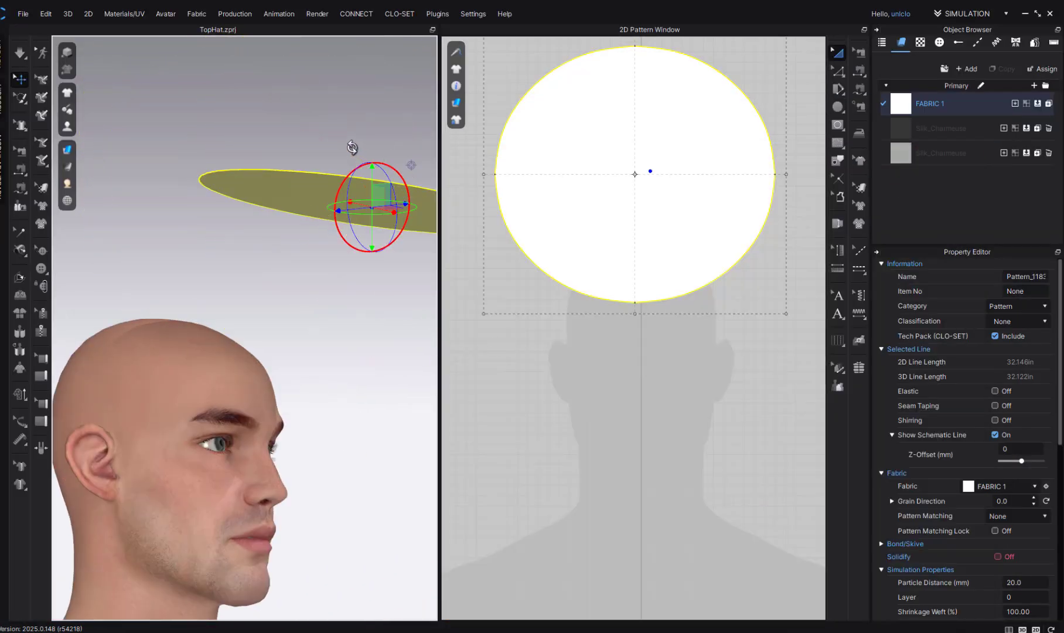
{"action": "right_click_drag", "start_coordinate": [365, 208], "coordinate": [384, 297]}
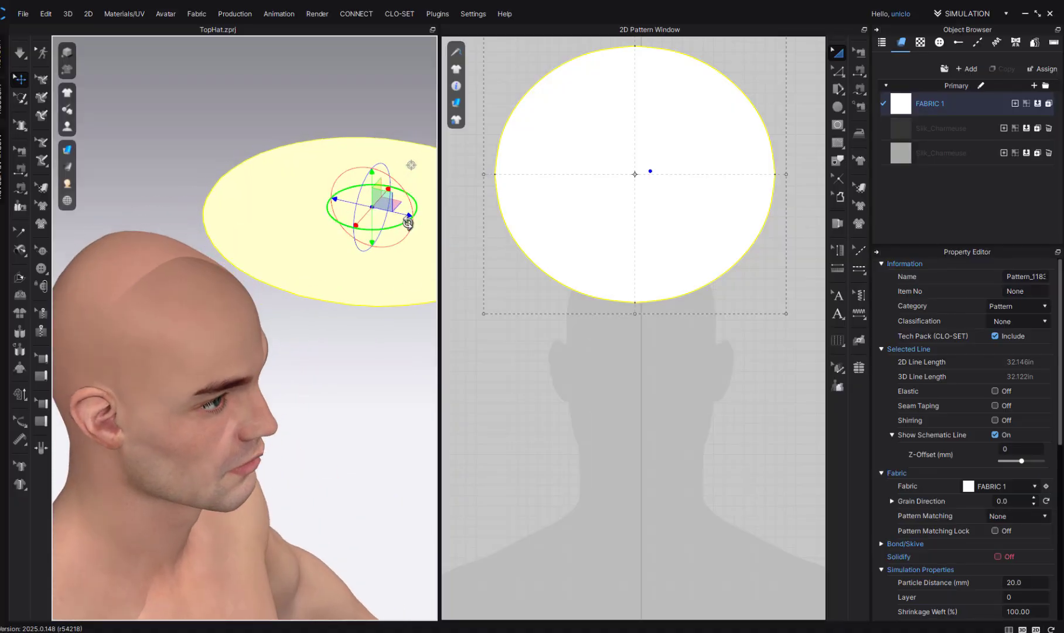
{"action": "left_click_drag", "start_coordinate": [408, 217], "coordinate": [227, 186]}
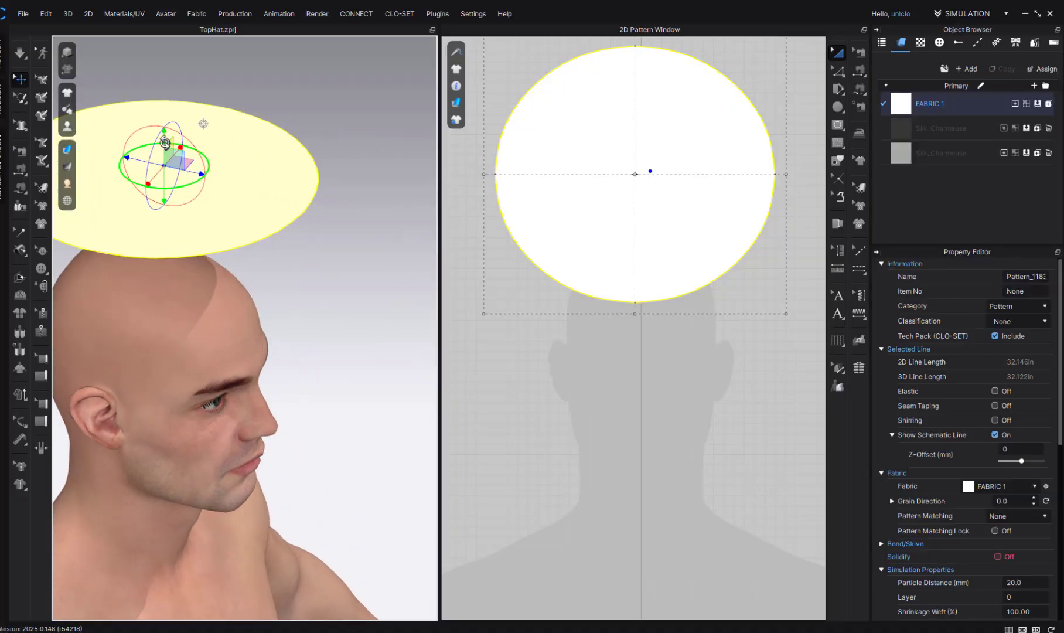
Lower the flat ellipse to the avatar's upper forehead and compare its placement with the hat brim in the Chrome reference photo.
{"action": "left_click_drag", "start_coordinate": [157, 156], "coordinate": [157, 212]}
{"action": "mouse_move", "coordinate": [309, 346]}
{"action": "right_mouse_down"}
{"action": "mouse_move", "coordinate": [210, 315]}
{"action": "mouse_move", "coordinate": [247, 329]}
{"action": "mouse_move", "coordinate": [311, 319]}
{"action": "mouse_move", "coordinate": [318, 328]}
{"action": "right_mouse_up"}
{"action": "right_click_drag", "start_coordinate": [242, 229], "coordinate": [271, 235]}
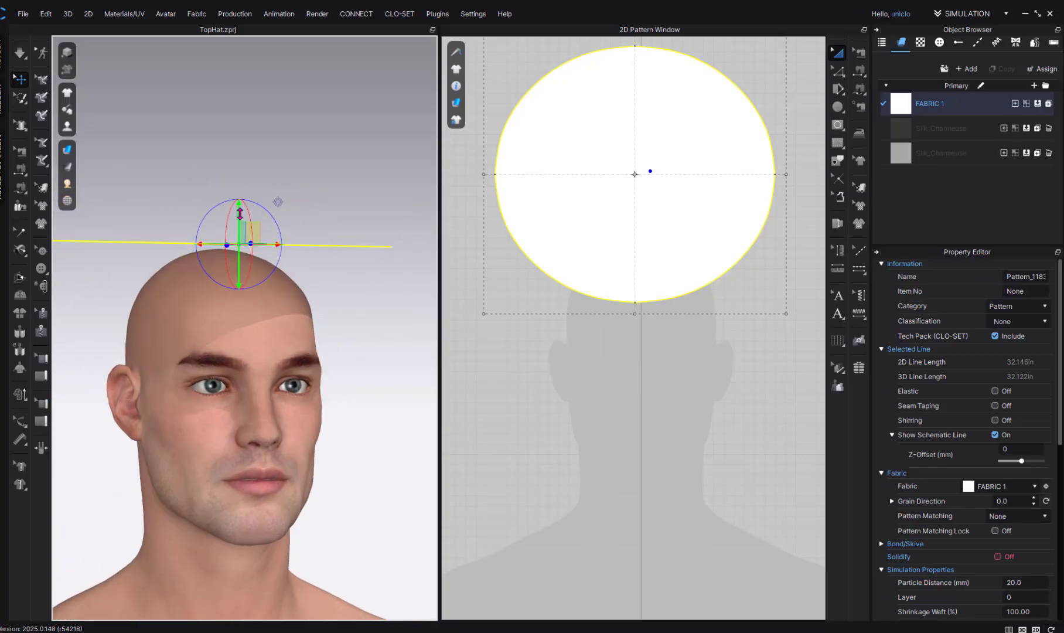
{"action": "left_click_drag", "start_coordinate": [239, 216], "coordinate": [239, 267]}
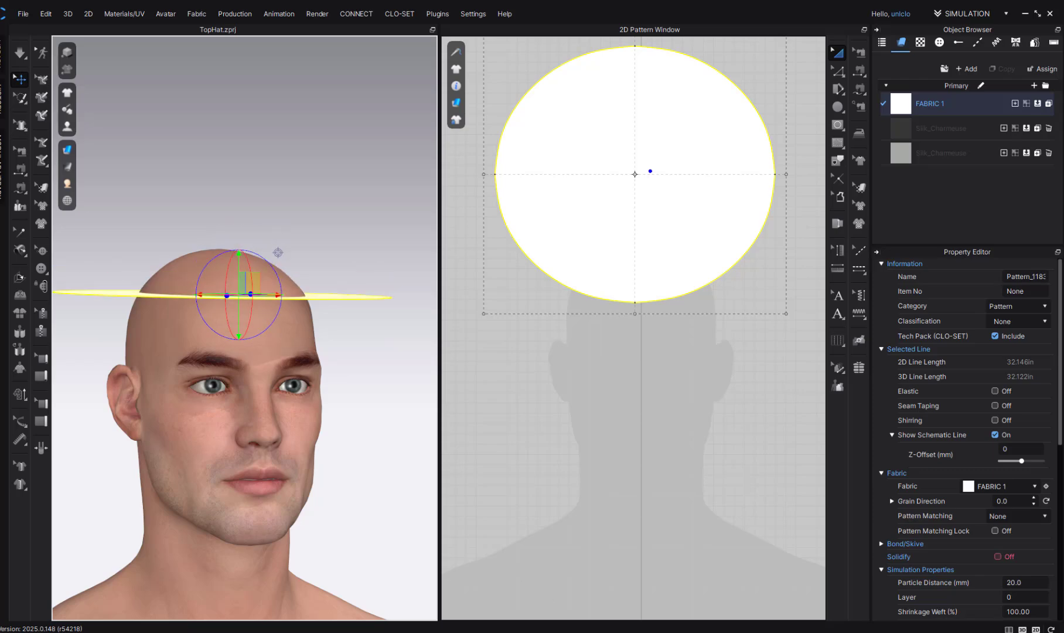
{"action": "left_click", "coordinate": [766, 630]}
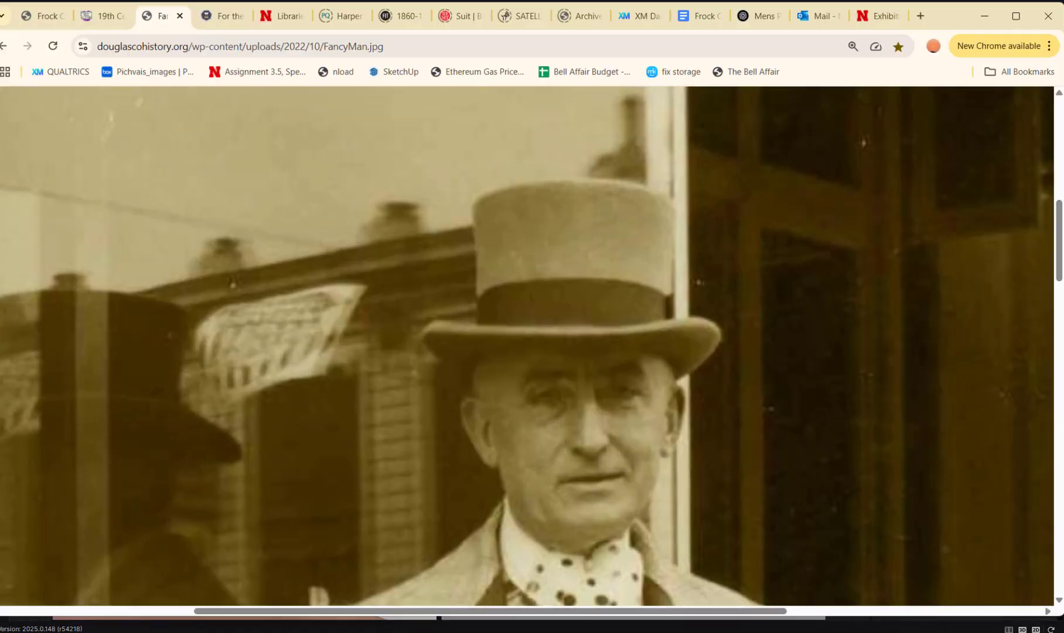
{"action": "left_click", "coordinate": [766, 631]}
Lengthen the ellipse pattern front to back to an outline of about 35.3 in, shifting it backward to balance it around the head.
{"action": "right_click_drag", "start_coordinate": [375, 471], "coordinate": [339, 466]}
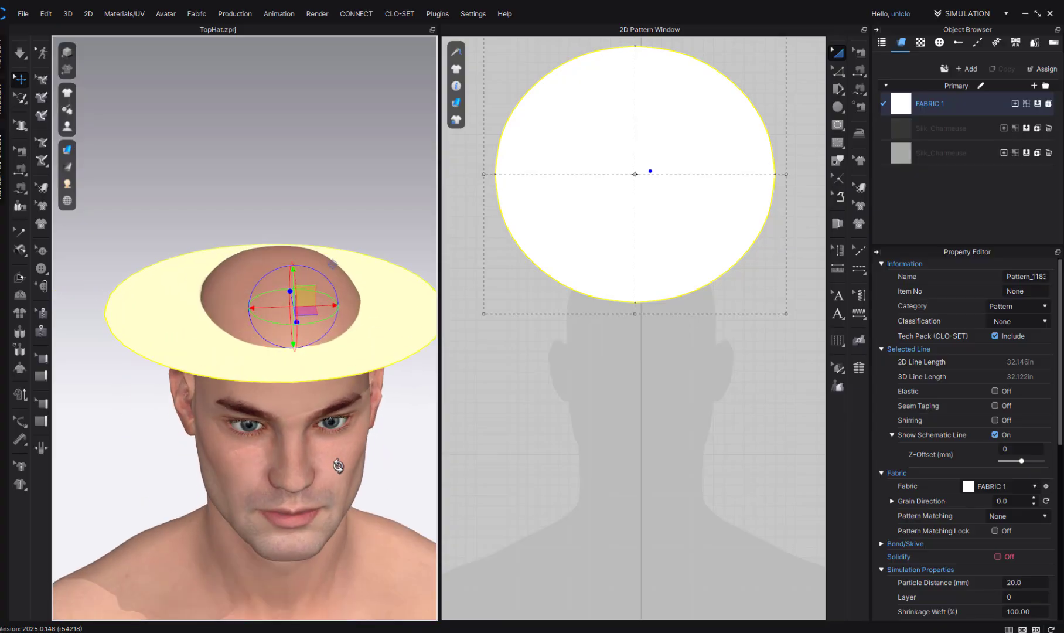
{"action": "right_click_drag", "start_coordinate": [328, 303], "coordinate": [296, 435]}
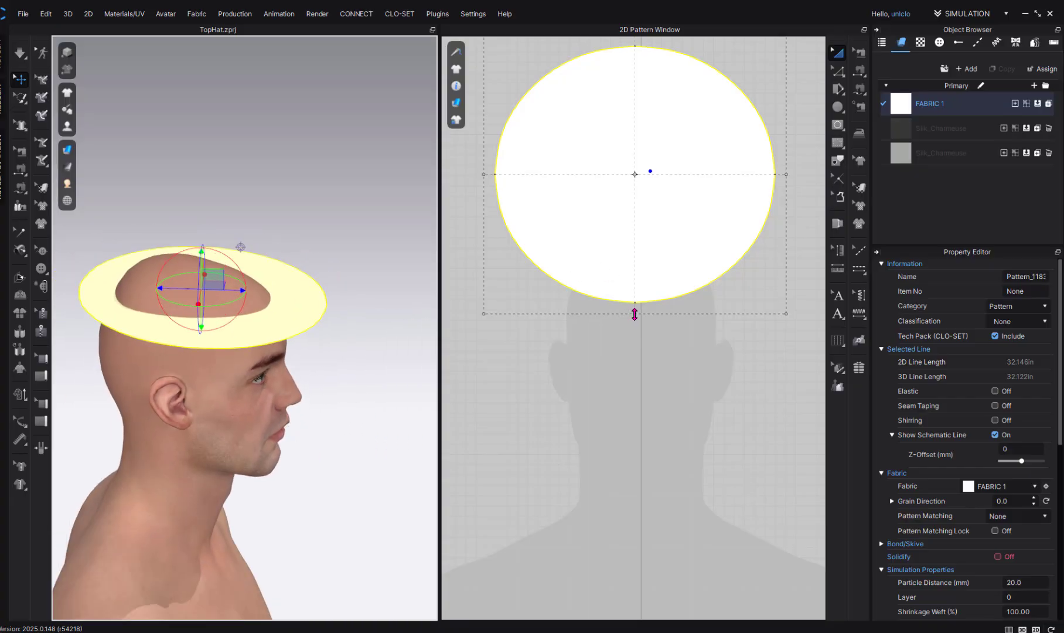
{"action": "left_click_drag", "start_coordinate": [635, 314], "coordinate": [635, 351]}
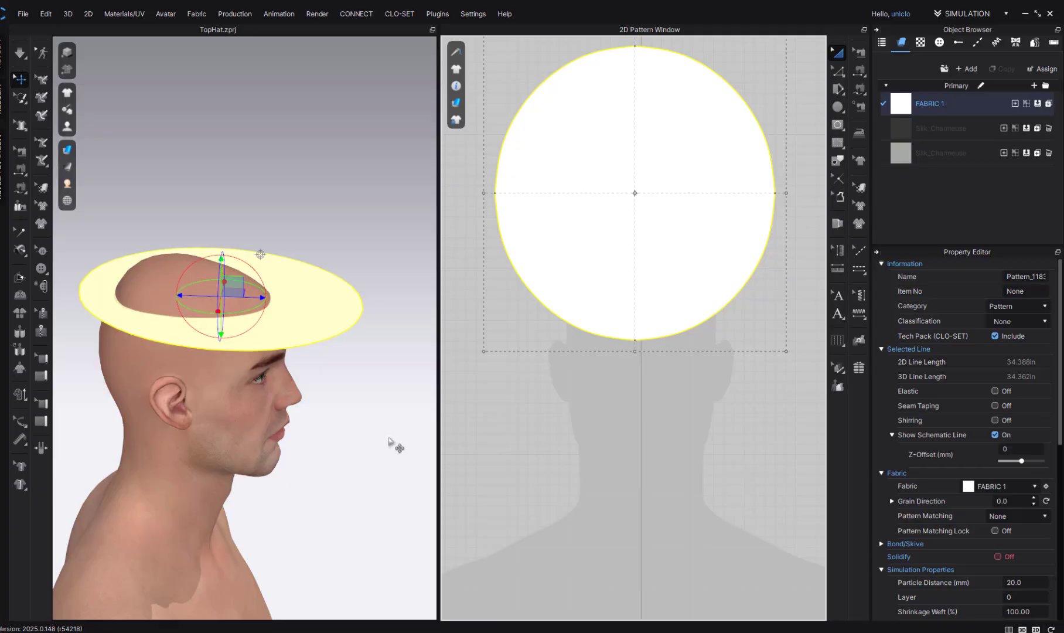
{"action": "left_click_drag", "start_coordinate": [262, 300], "coordinate": [240, 297]}
{"action": "right_click_drag", "start_coordinate": [371, 456], "coordinate": [334, 419]}
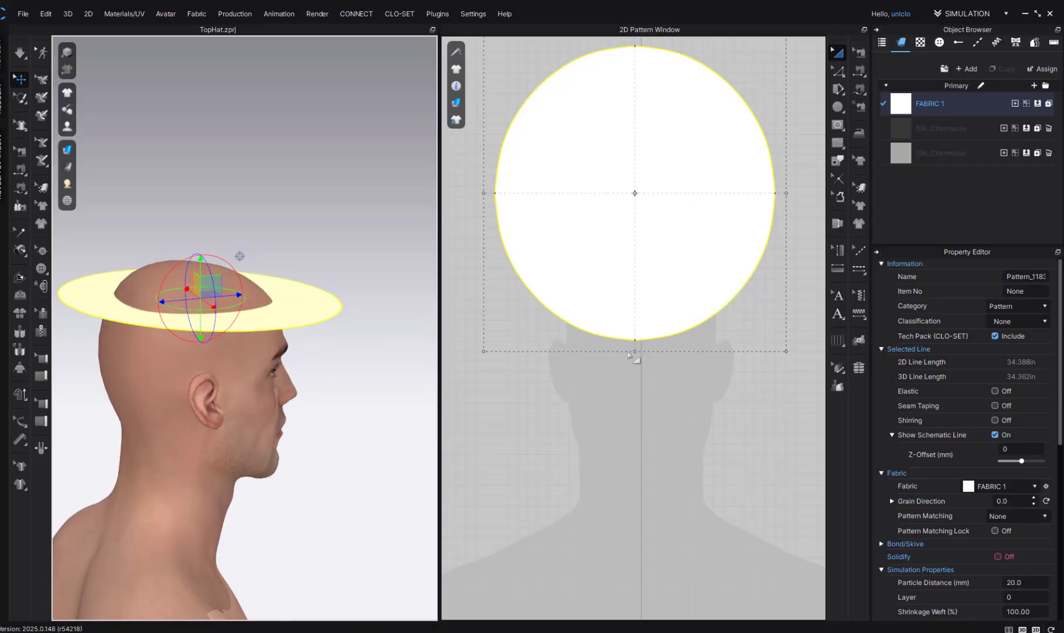
{"action": "left_click_drag", "start_coordinate": [633, 354], "coordinate": [634, 366]}
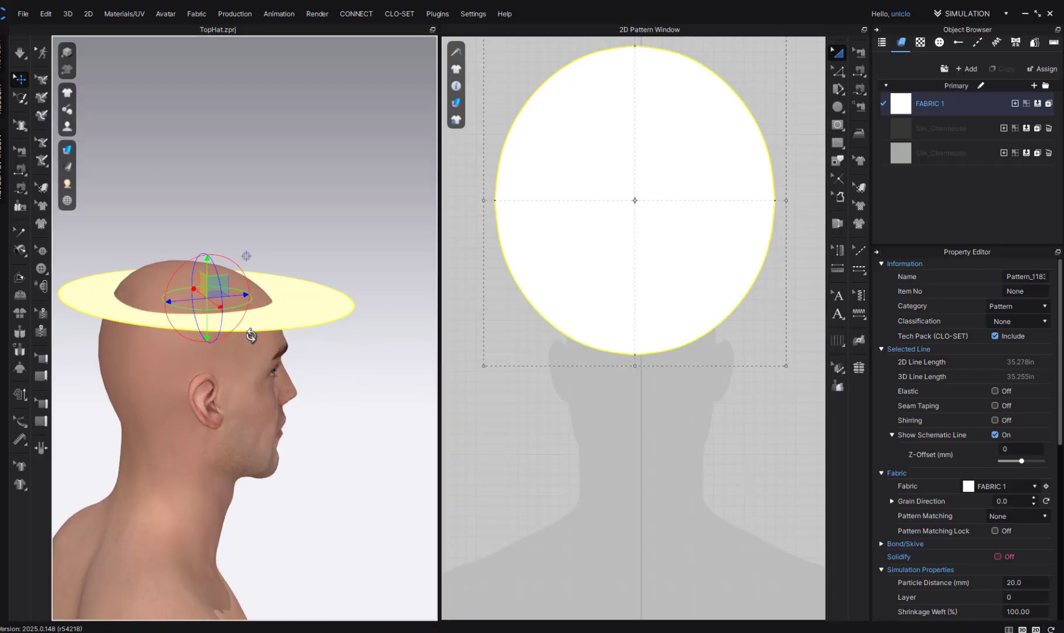
Raise the ellipse pattern in 3D to just above the top of the avatar's head.
{"action": "right_click_drag", "start_coordinate": [250, 333], "coordinate": [193, 326]}
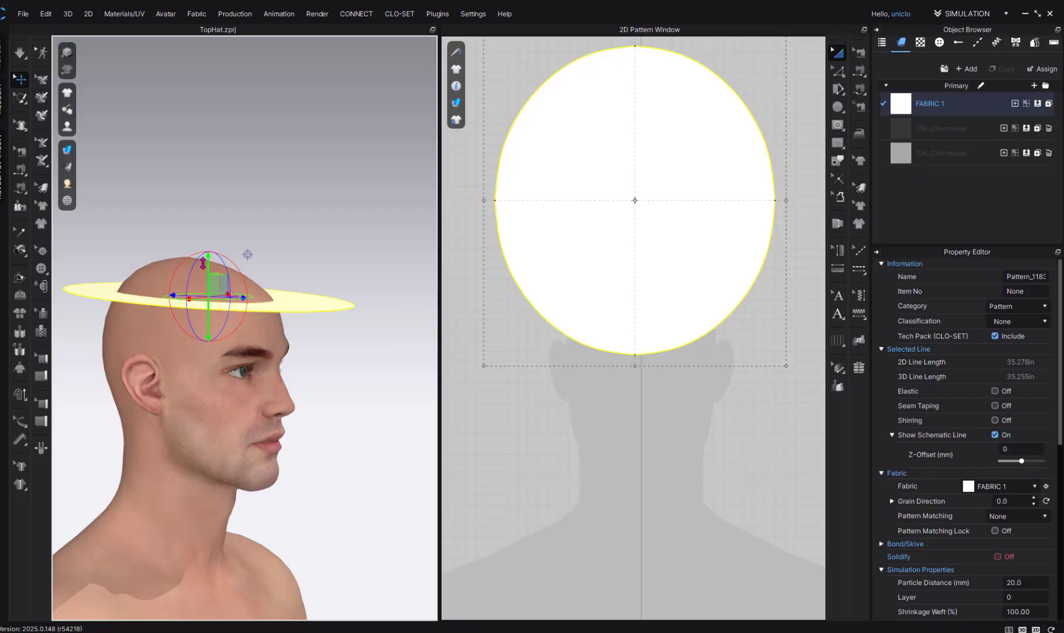
{"action": "left_click_drag", "start_coordinate": [205, 265], "coordinate": [207, 229]}
{"action": "right_click_drag", "start_coordinate": [265, 271], "coordinate": [297, 275]}
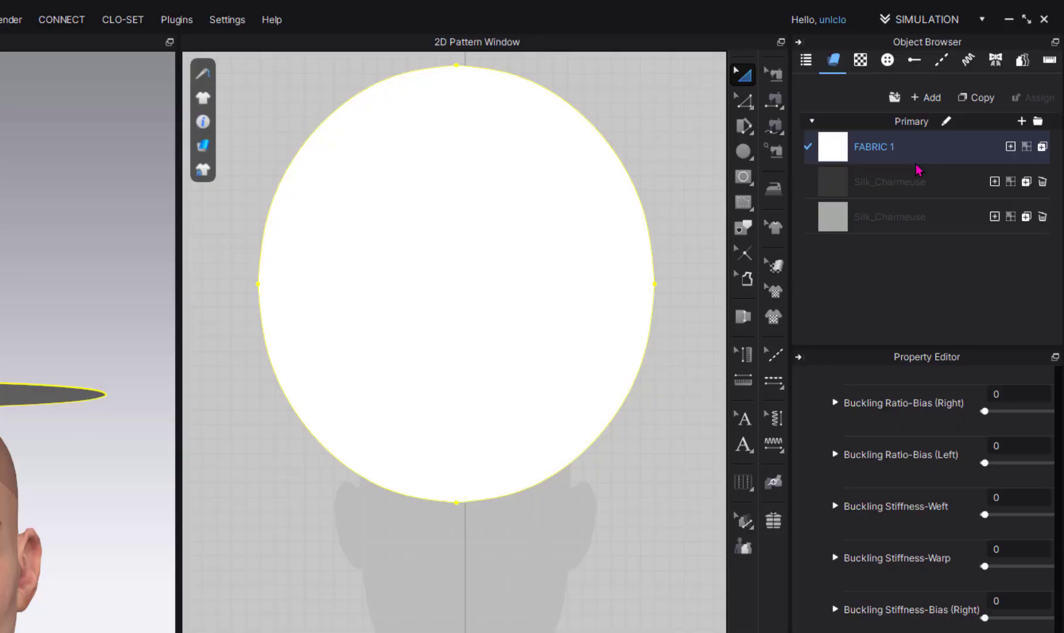
Set the front material type of FABRIC 1 to Plastic and review its material settings.
{"action": "scroll", "coordinate": [986, 409], "scroll_direction": "up", "scroll_amount": 10}
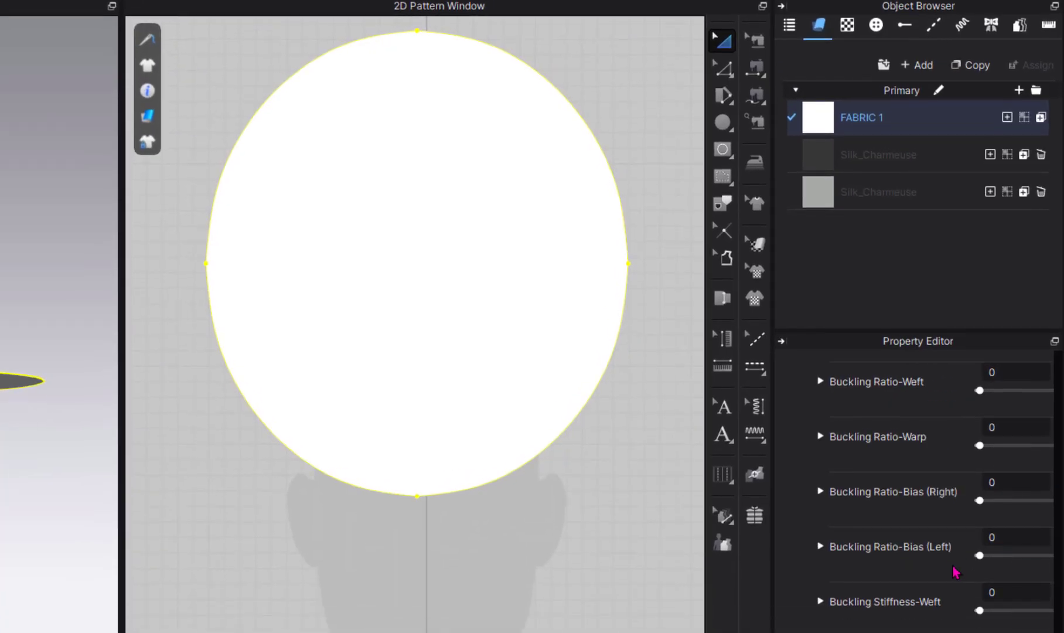
{"action": "scroll", "coordinate": [948, 317], "scroll_direction": "up", "scroll_amount": 7}
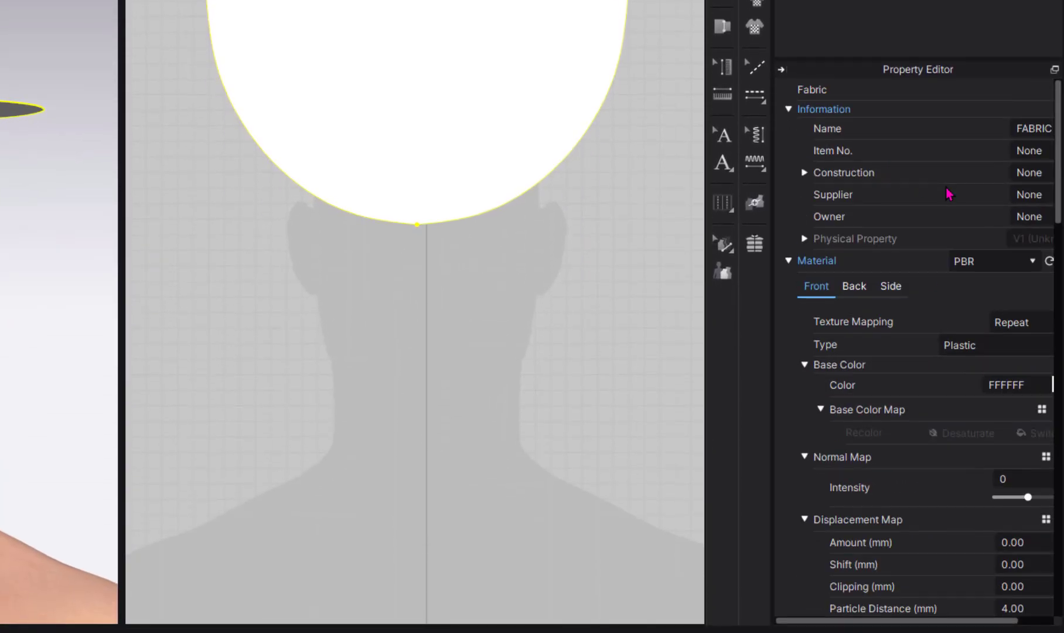
{"action": "left_click", "coordinate": [1000, 349]}
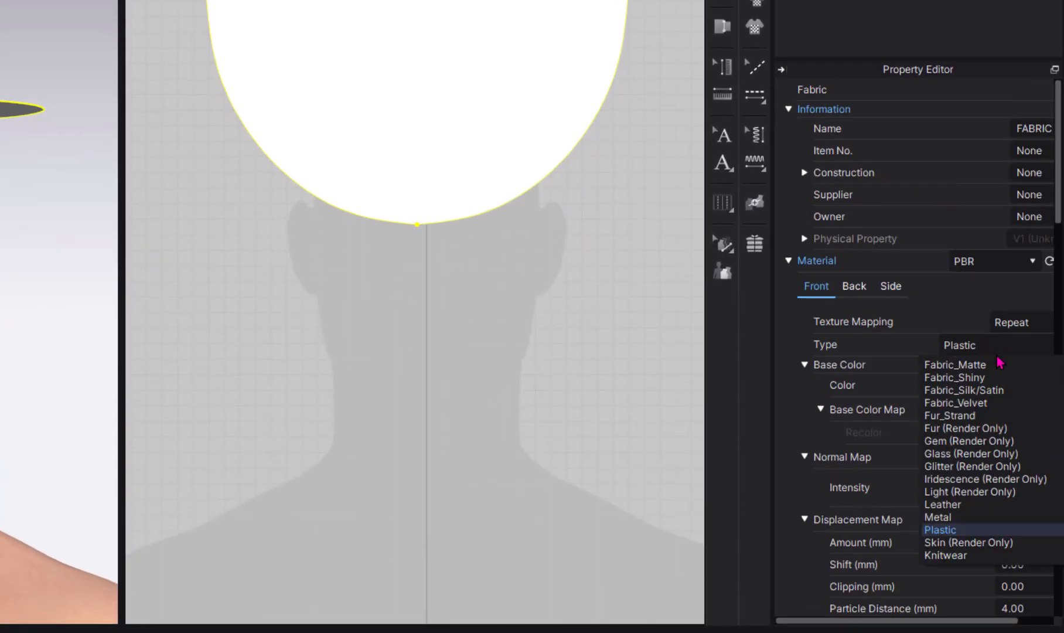
{"action": "left_click", "coordinate": [957, 528]}
{"action": "scroll", "coordinate": [893, 469], "scroll_direction": "down", "scroll_amount": 5}
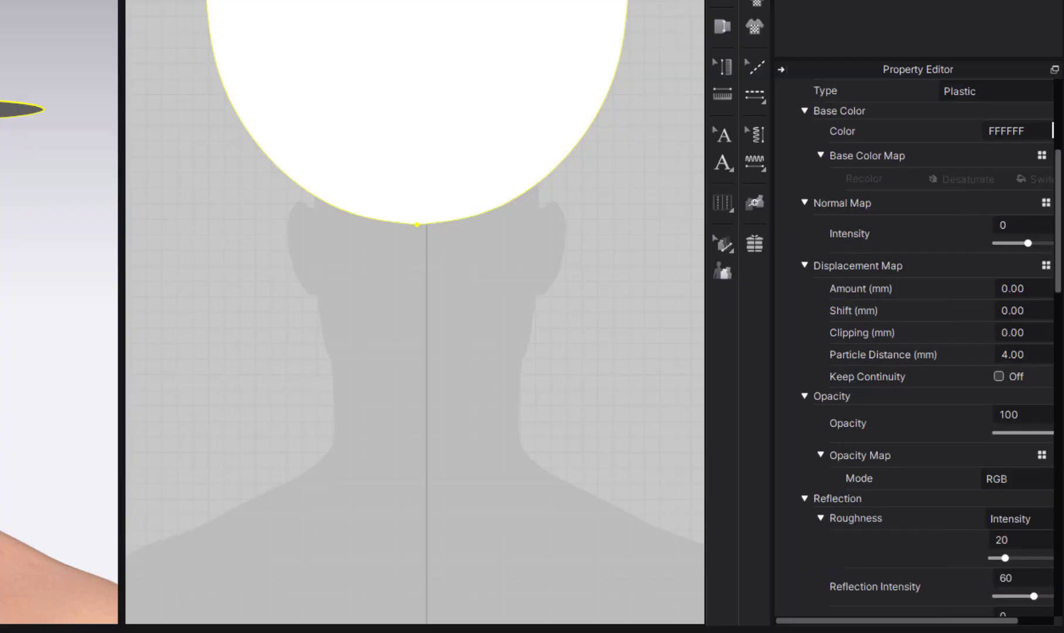
Set the ellipse pattern's particle distance to 5 mm and its additional collision thickness to 4 mm.
{"action": "left_click", "coordinate": [3, 111]}
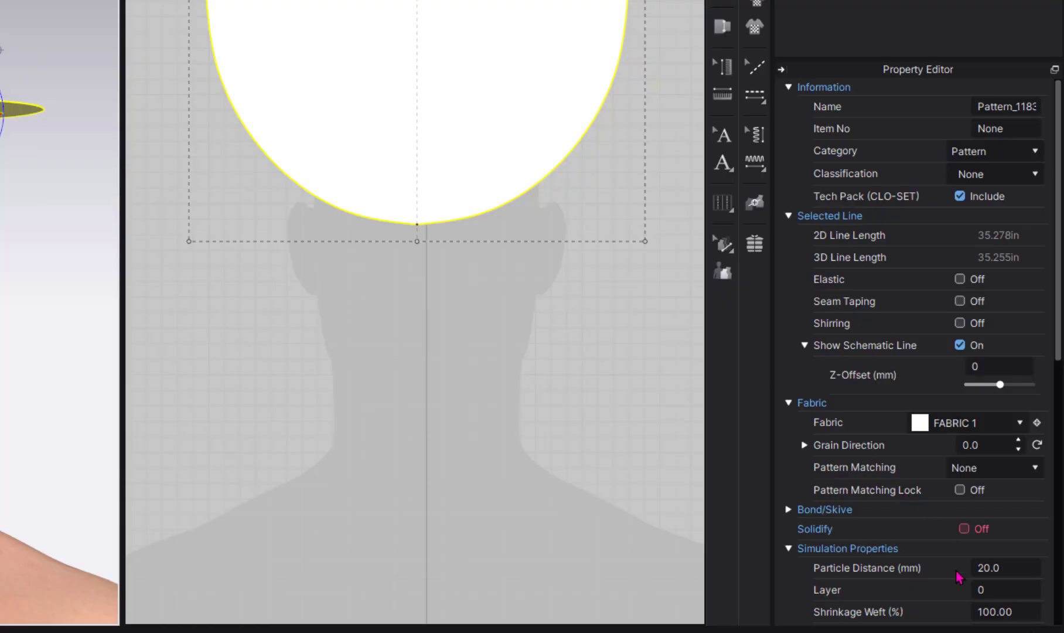
{"action": "left_click", "coordinate": [1007, 566]}
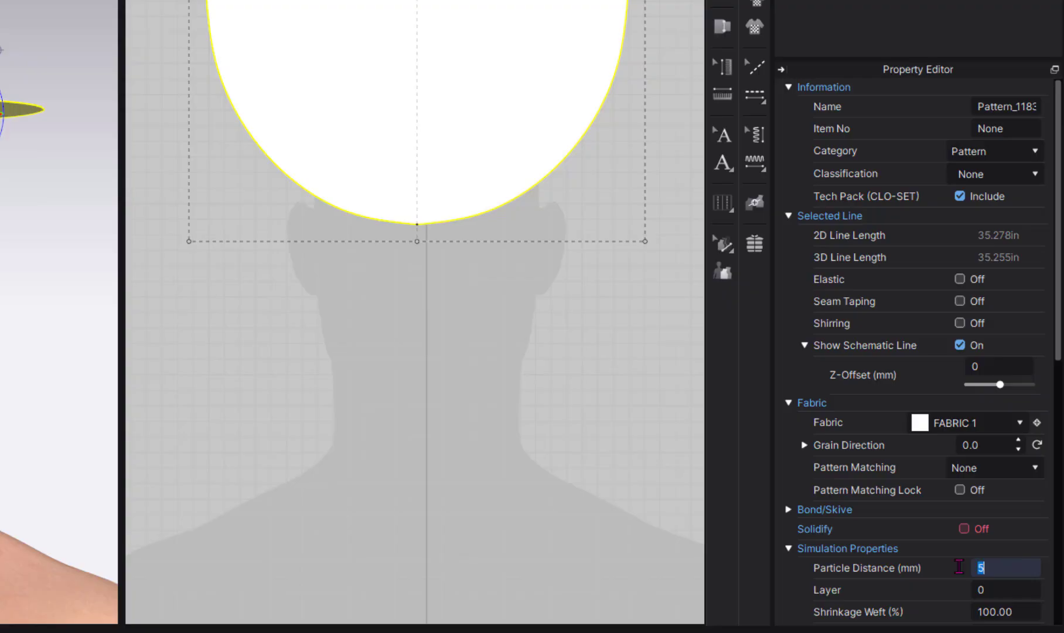
{"action": "key", "text": "Return"}
{"action": "scroll", "coordinate": [933, 580], "scroll_direction": "down", "scroll_amount": 3}
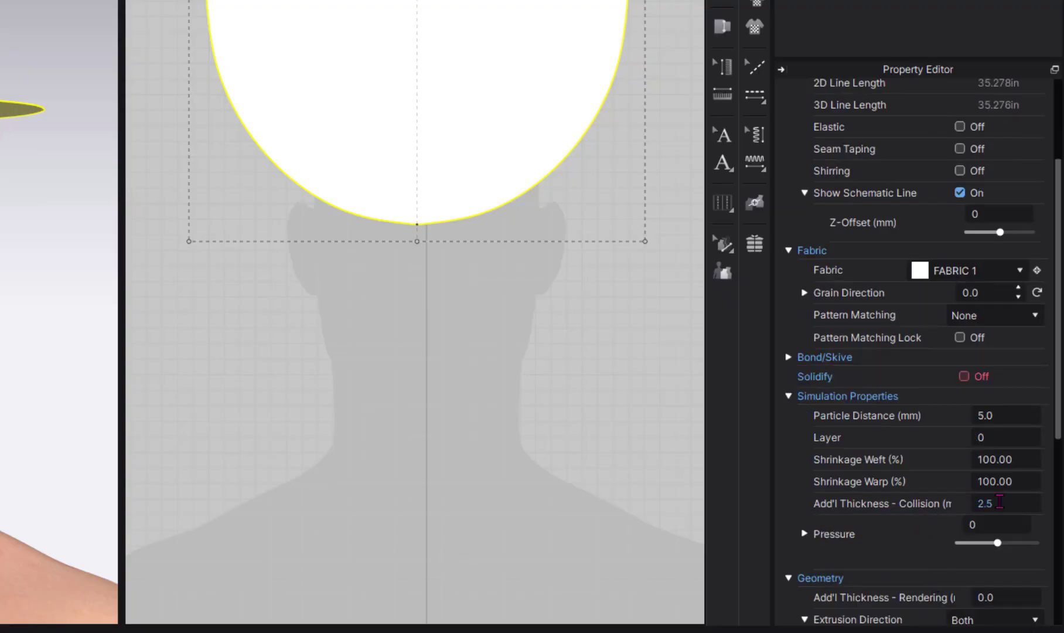
{"action": "left_click", "coordinate": [999, 502]}
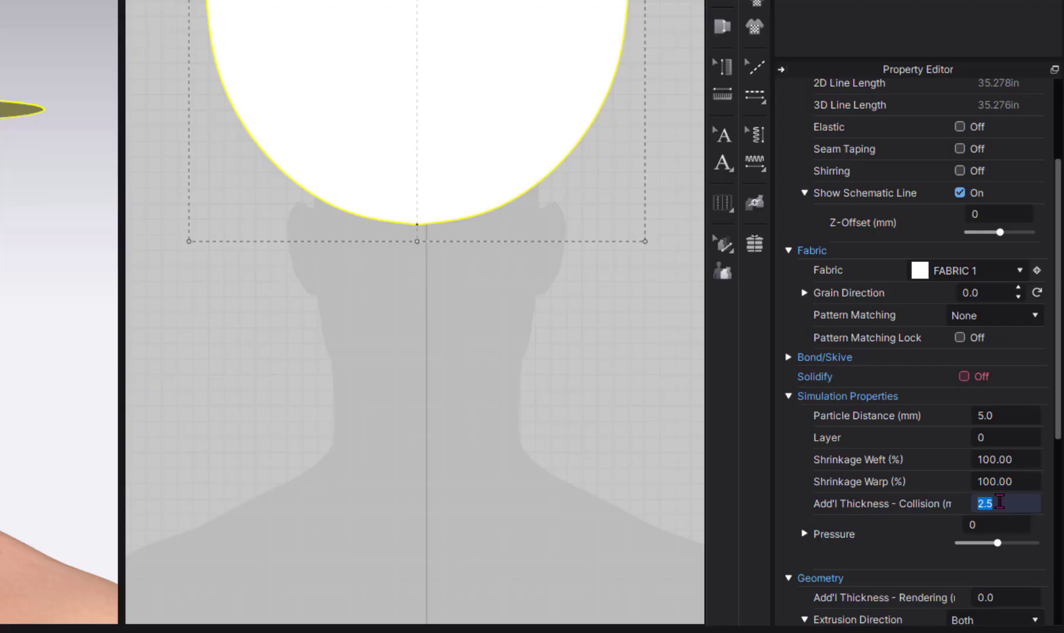
{"action": "key", "text": "Return"}
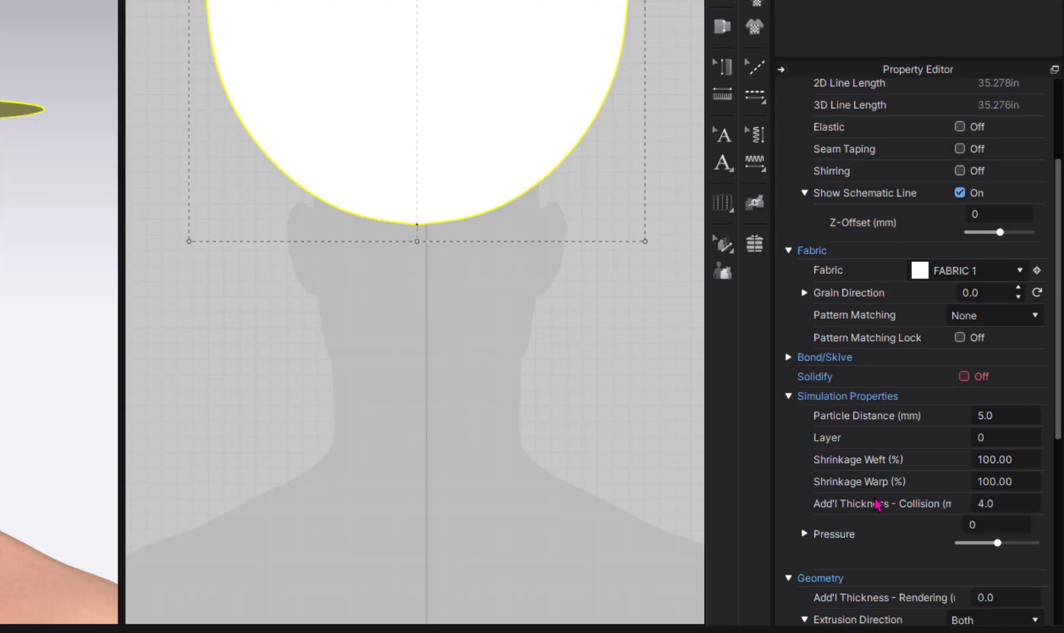
Examine the detailed physical properties of FABRIC 1, including buckling, damping, weight, friction and thickness.
{"action": "scroll", "coordinate": [878, 504], "scroll_direction": "down", "scroll_amount": 5}
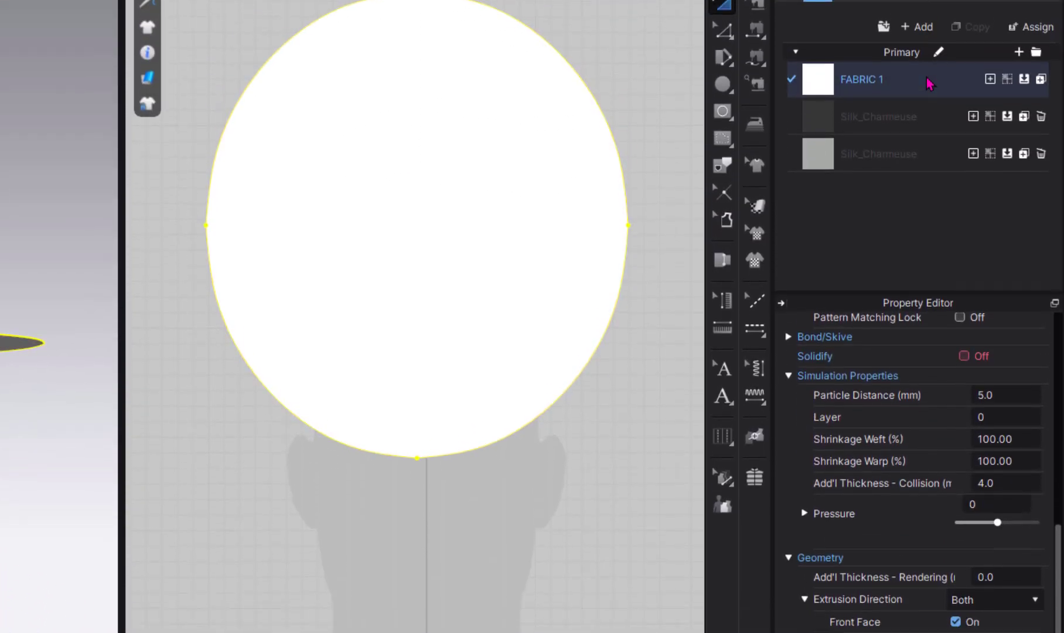
{"action": "left_click", "coordinate": [931, 84]}
{"action": "scroll", "coordinate": [903, 399], "scroll_direction": "down", "scroll_amount": 4}
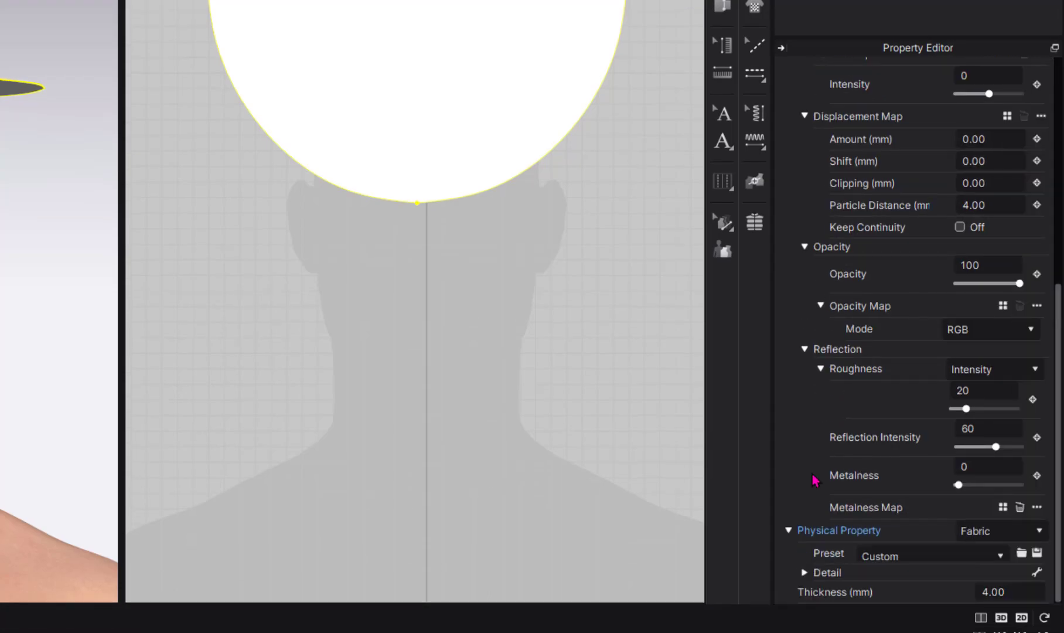
{"action": "left_click", "coordinate": [804, 572]}
{"action": "scroll", "coordinate": [803, 483], "scroll_direction": "down", "scroll_amount": 5}
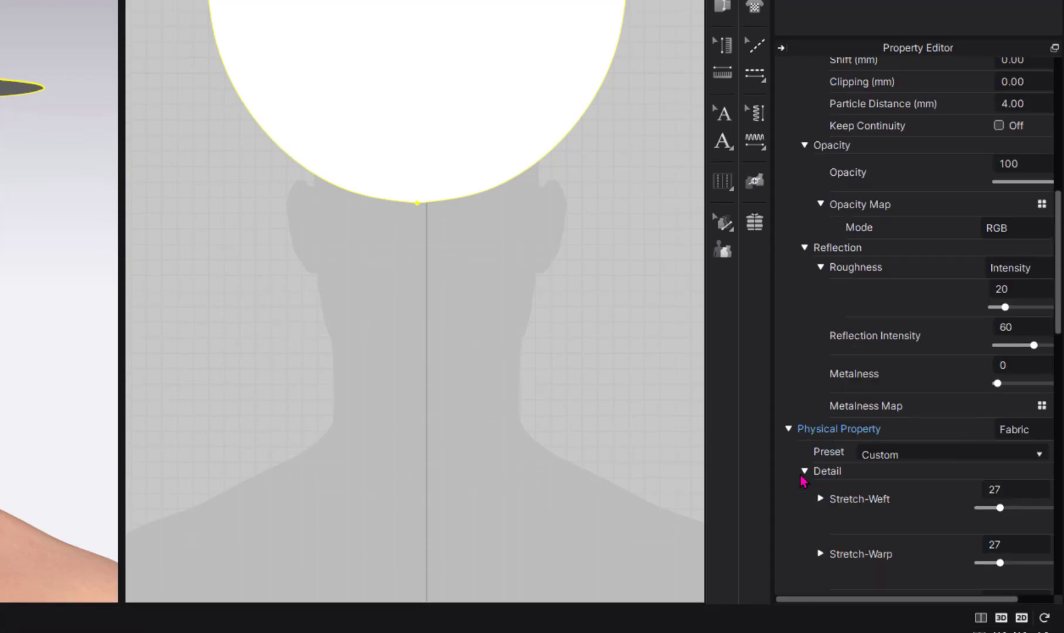
{"action": "scroll", "coordinate": [803, 483], "scroll_direction": "down", "scroll_amount": 10}
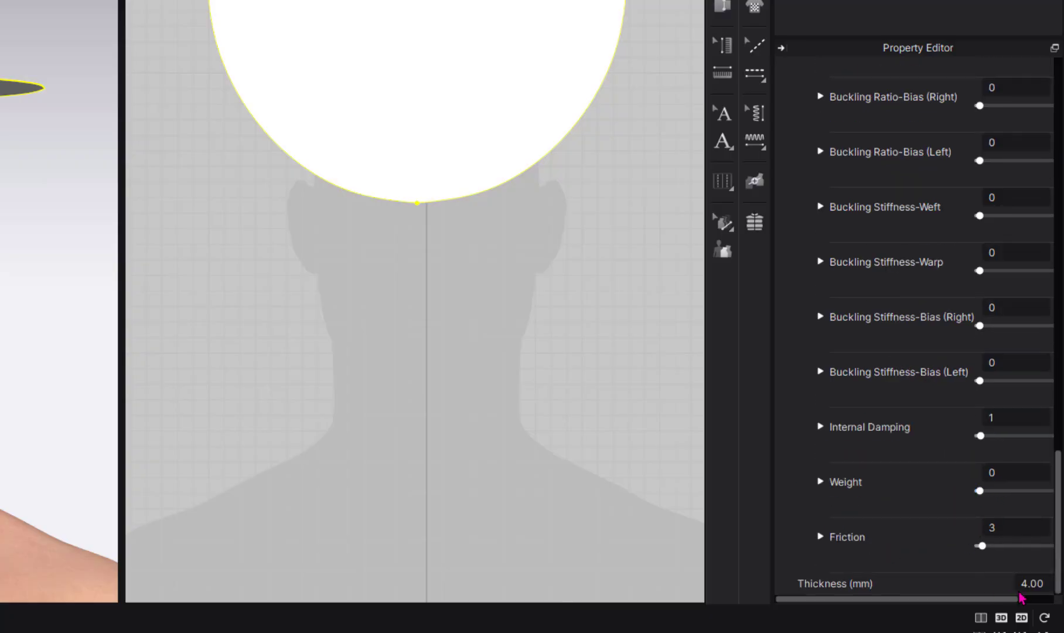
{"action": "left_click", "coordinate": [1049, 583]}
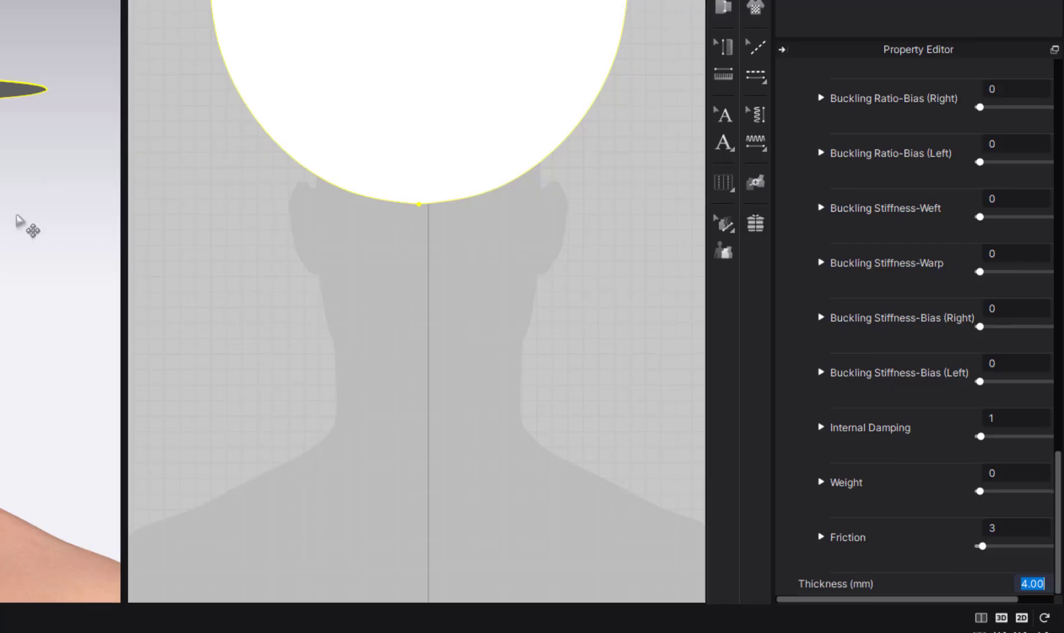
{"action": "mouse_move", "coordinate": [1, 217]}
{"action": "right_mouse_down"}
{"action": "mouse_move", "coordinate": [22, 216]}
{"action": "mouse_move", "coordinate": [0, 214]}
{"action": "right_mouse_up"}
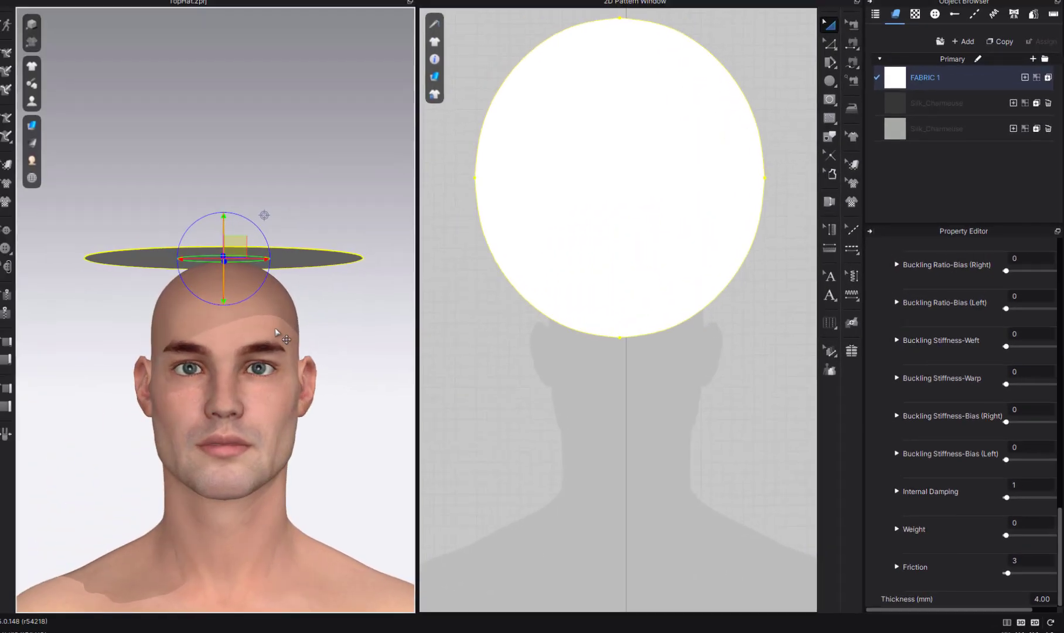
Simulate the ellipse pattern so it drops and drapes over the top of the avatar's head.
{"action": "key", "text": "space"}
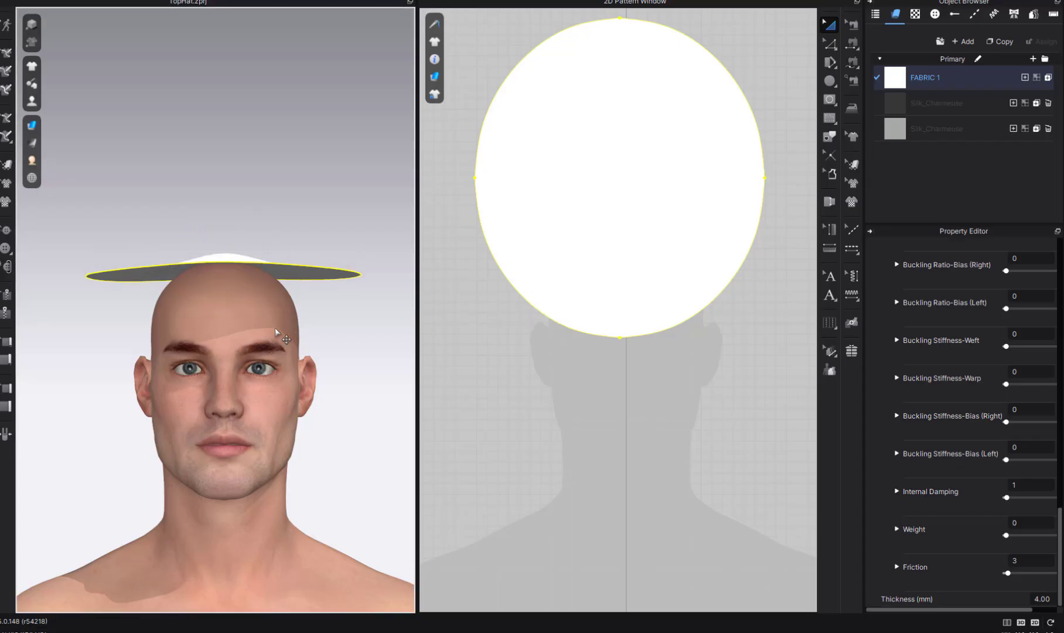
{"action": "mouse_move", "coordinate": [280, 335]}
{"action": "right_mouse_down"}
{"action": "mouse_move", "coordinate": [288, 341]}
{"action": "mouse_move", "coordinate": [279, 335]}
{"action": "right_mouse_up"}
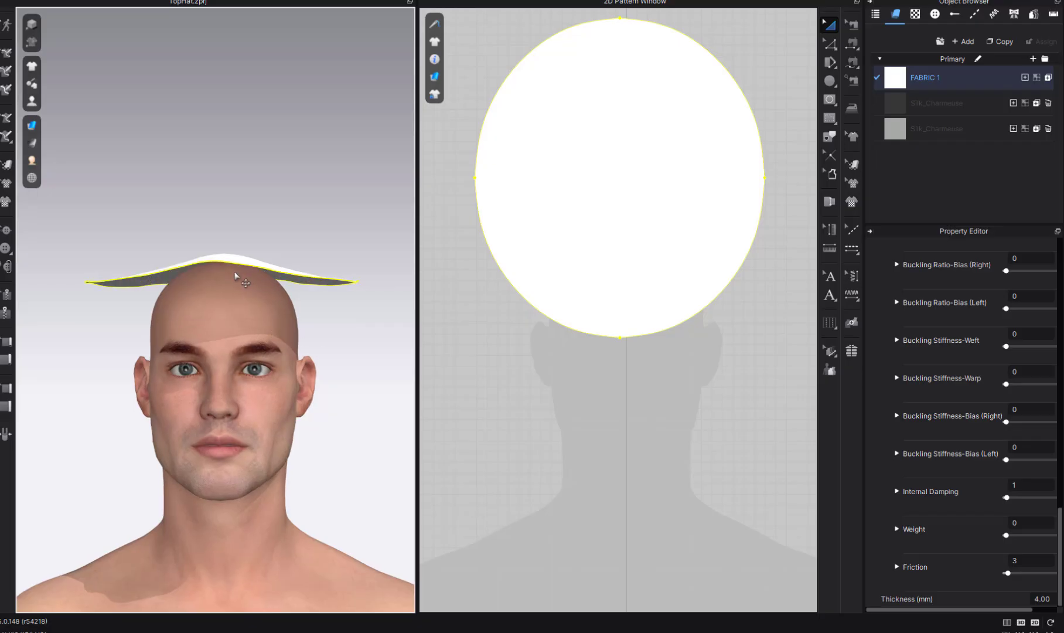
{"action": "right_click_drag", "start_coordinate": [235, 276], "coordinate": [350, 410]}
Flip the draped ellipse pattern upside down in 3D so its side edges curve upward above the head.
{"action": "left_click", "coordinate": [236, 299]}
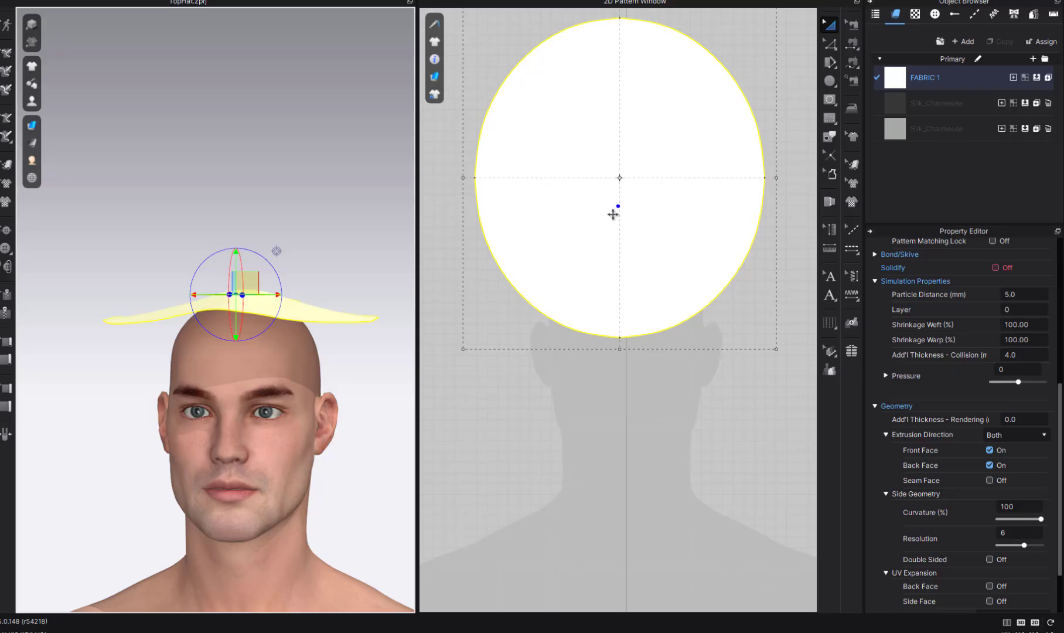
{"action": "right_click_drag", "start_coordinate": [396, 355], "coordinate": [405, 358]}
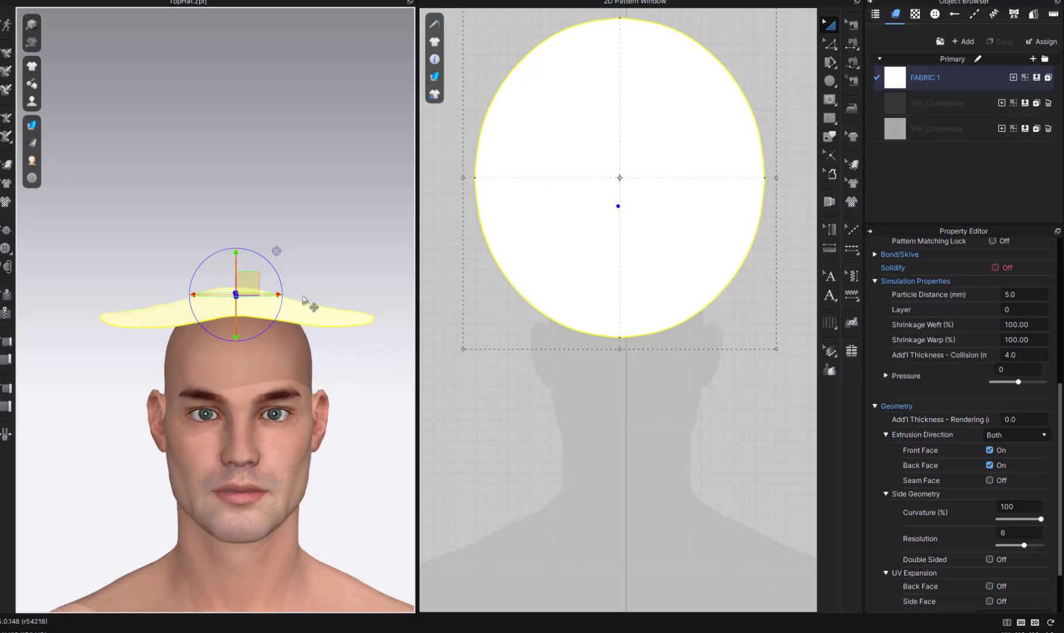
{"action": "left_click_drag", "start_coordinate": [249, 249], "coordinate": [218, 353]}
{"action": "right_click_drag", "start_coordinate": [293, 361], "coordinate": [335, 380]}
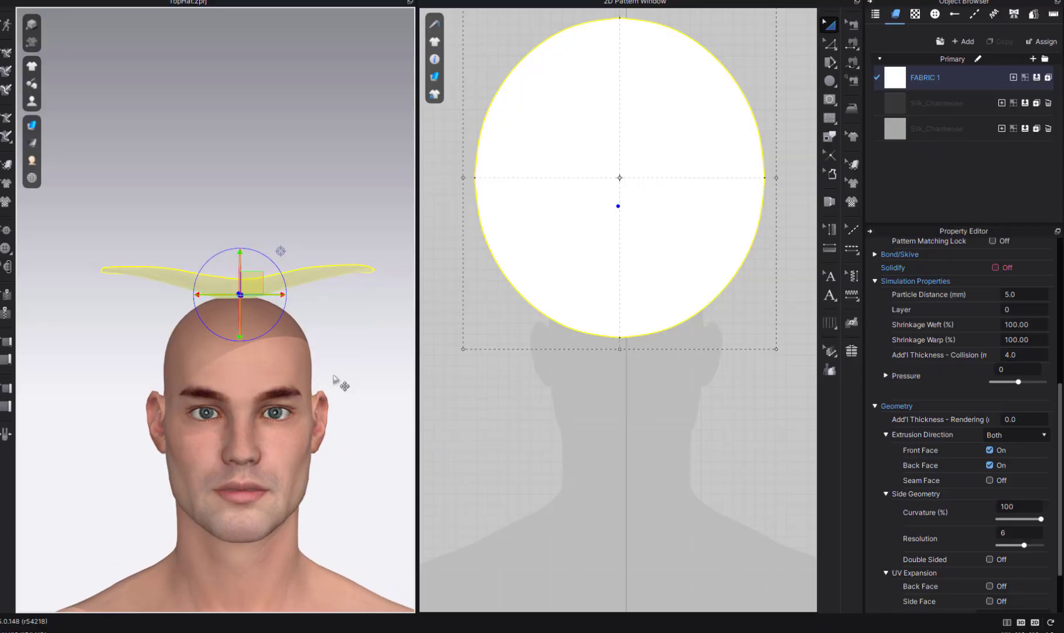
{"action": "key", "text": "space"}
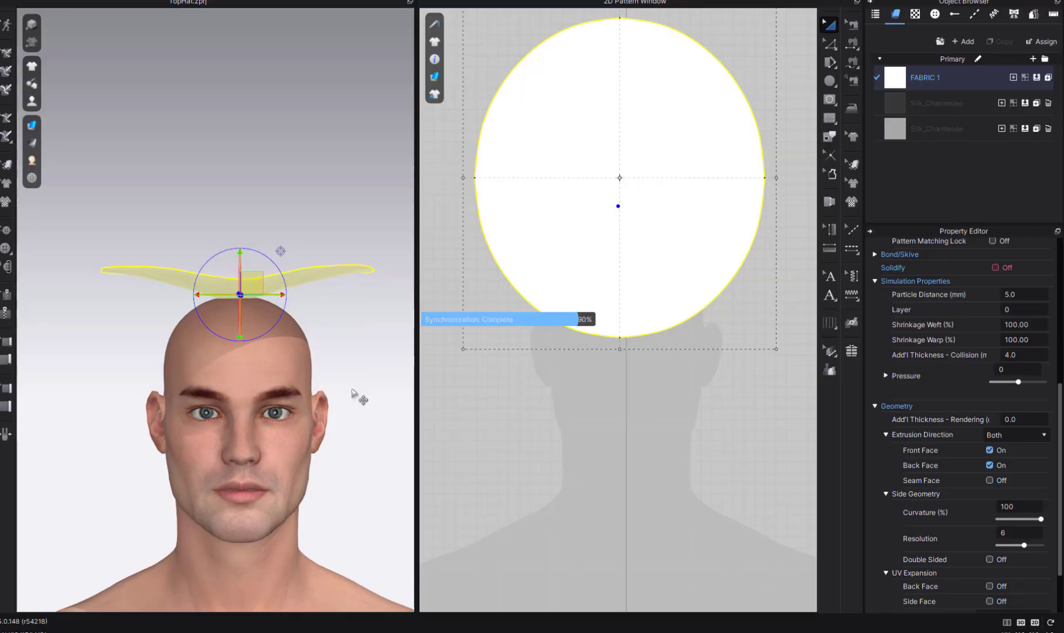
{"action": "key", "text": "ctrl+z"}
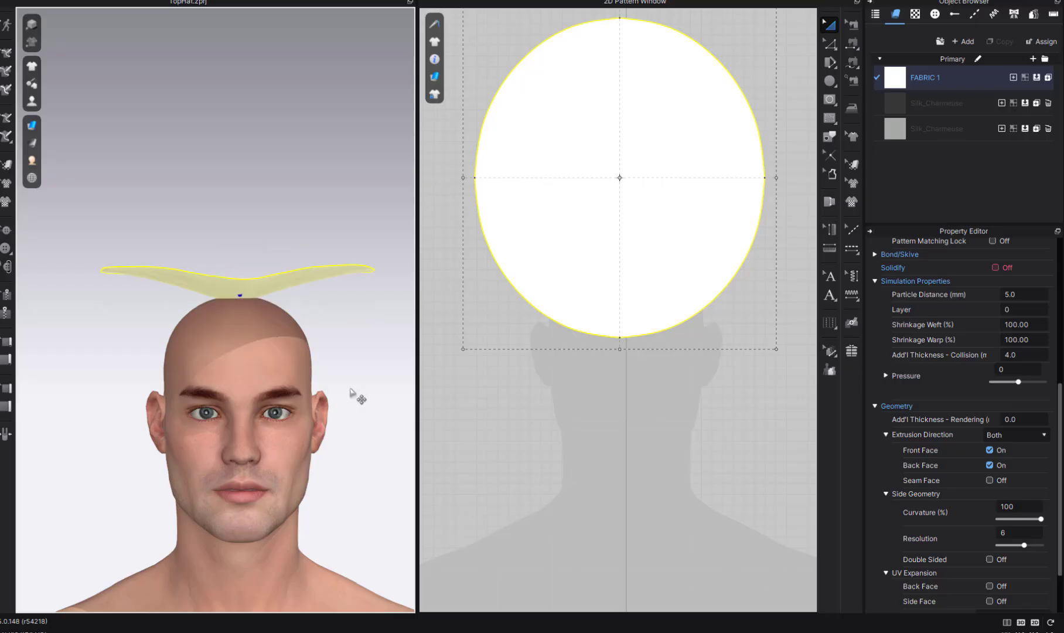
{"action": "right_click_drag", "start_coordinate": [347, 387], "coordinate": [329, 425]}
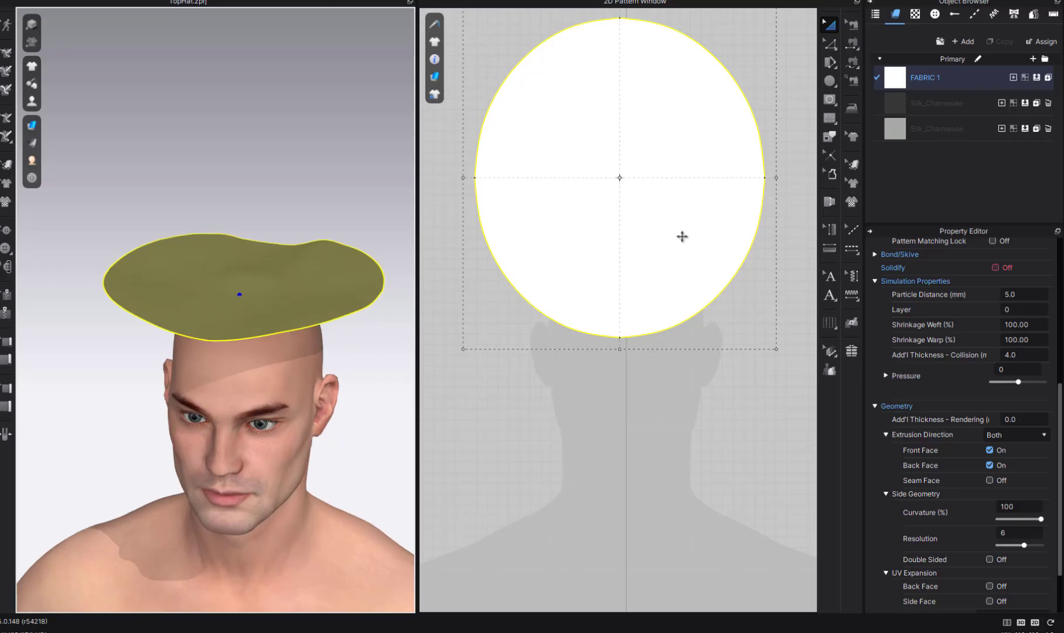
Create an internal ellipse with a circumference of 19.5 in at the centre of the ellipse pattern.
{"action": "left_click", "coordinate": [832, 109]}
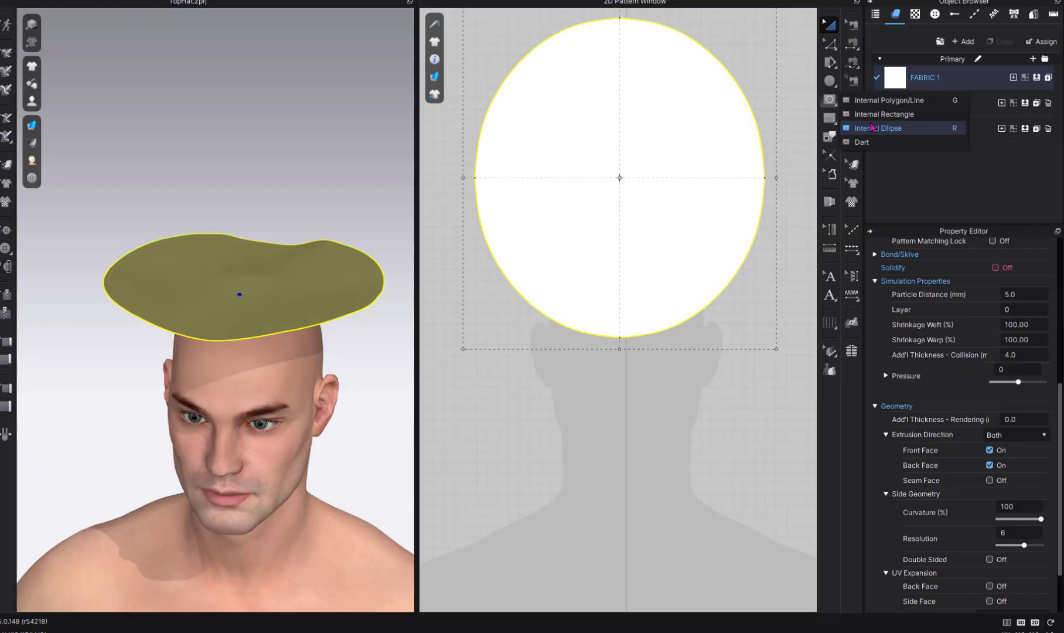
{"action": "left_click", "coordinate": [872, 128]}
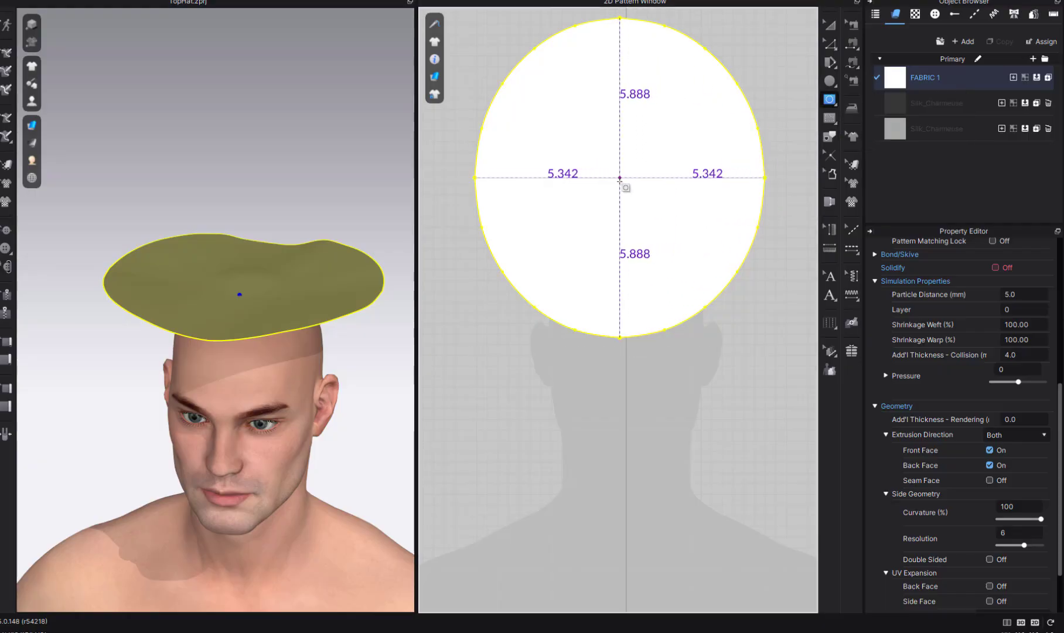
{"action": "left_click", "coordinate": [620, 178]}
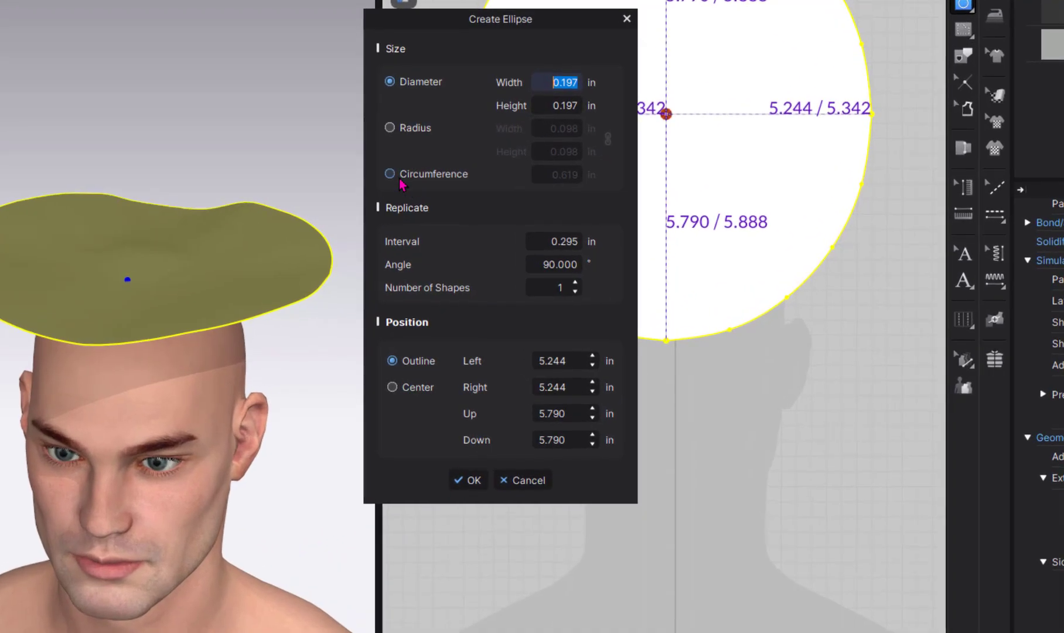
{"action": "left_click", "coordinate": [390, 174]}
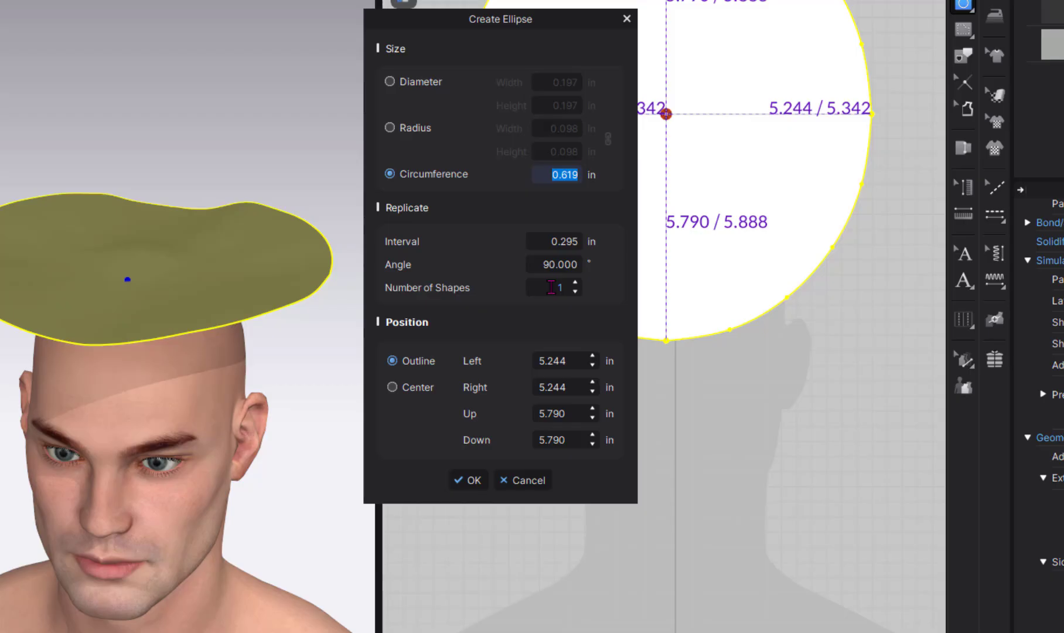
{"action": "type", "text": "19"}
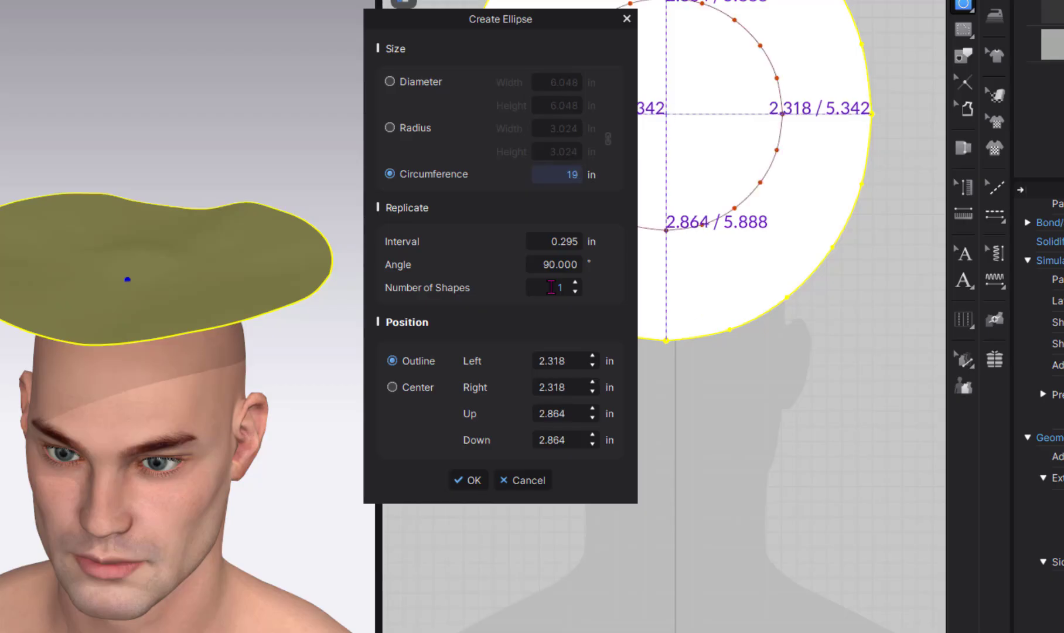
{"action": "type", "text": ".5"}
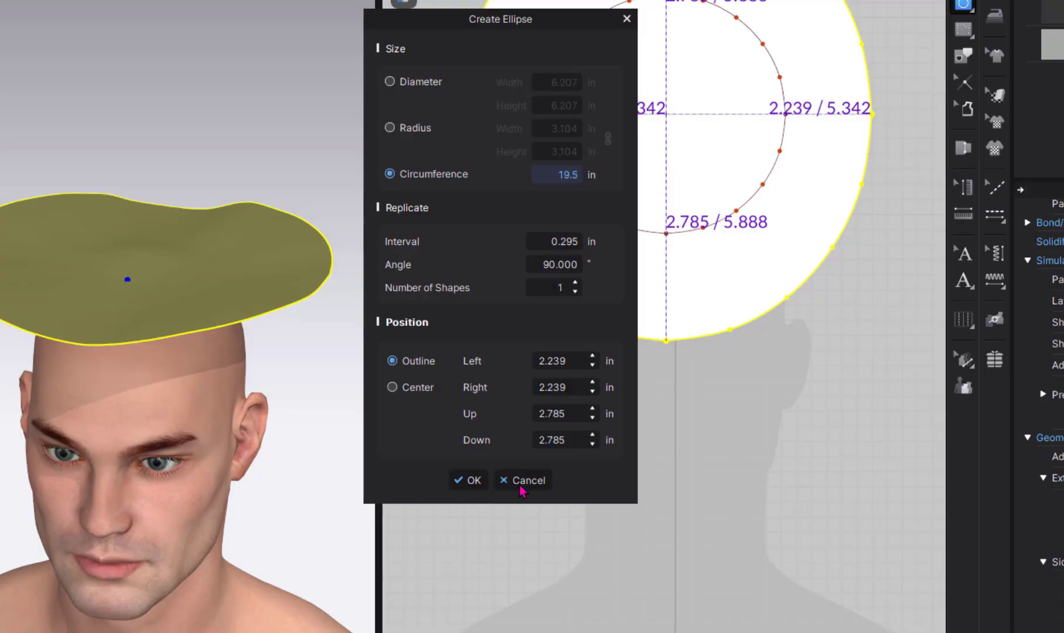
{"action": "left_click", "coordinate": [473, 482]}
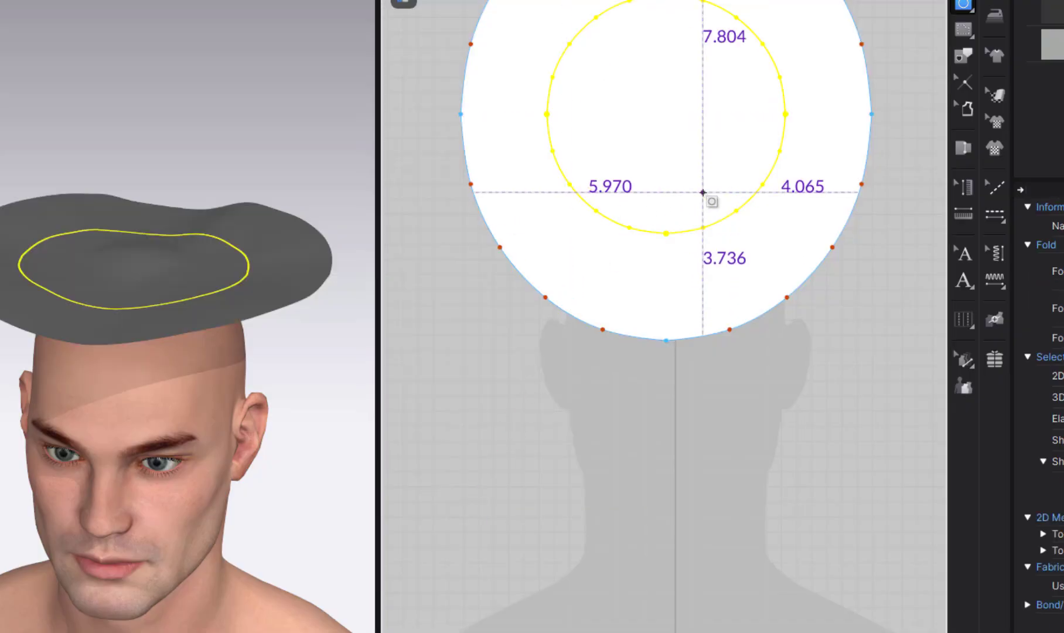
Cut the pattern along the internal ellipse and delete the inner piece to leave a ring-shaped brim.
{"action": "key", "text": "a"}
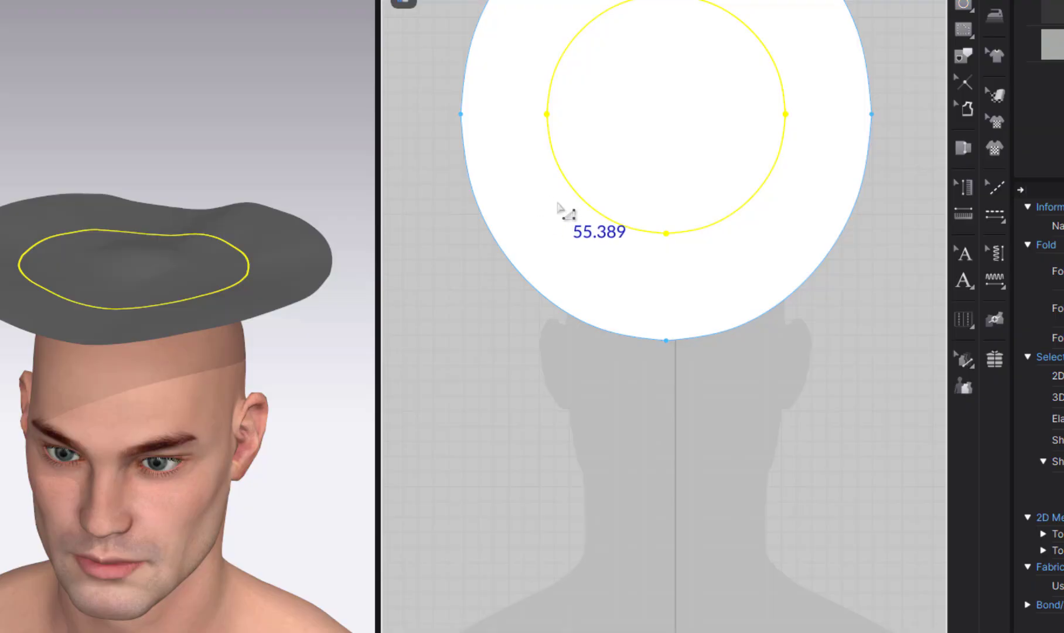
{"action": "right_click", "coordinate": [587, 202]}
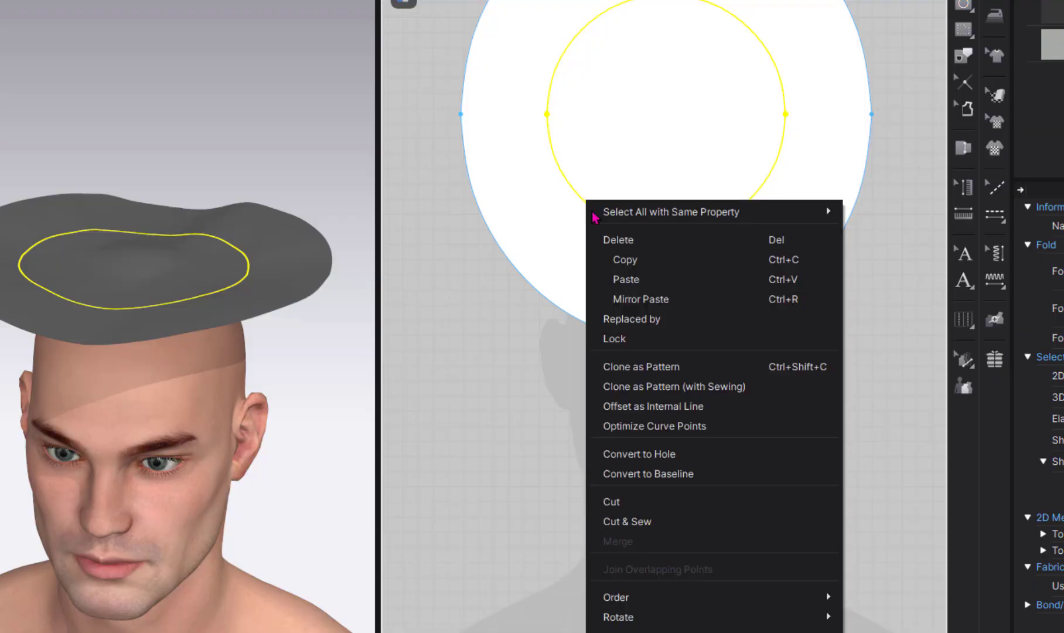
{"action": "left_click", "coordinate": [652, 502]}
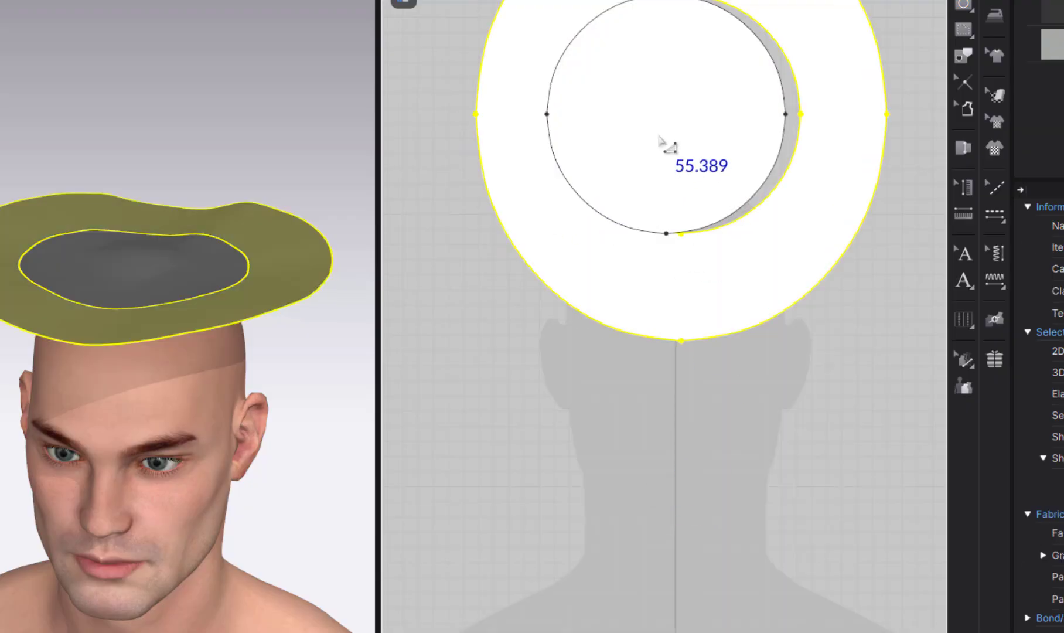
{"action": "key", "text": "Escape"}
{"action": "left_click", "coordinate": [663, 176]}
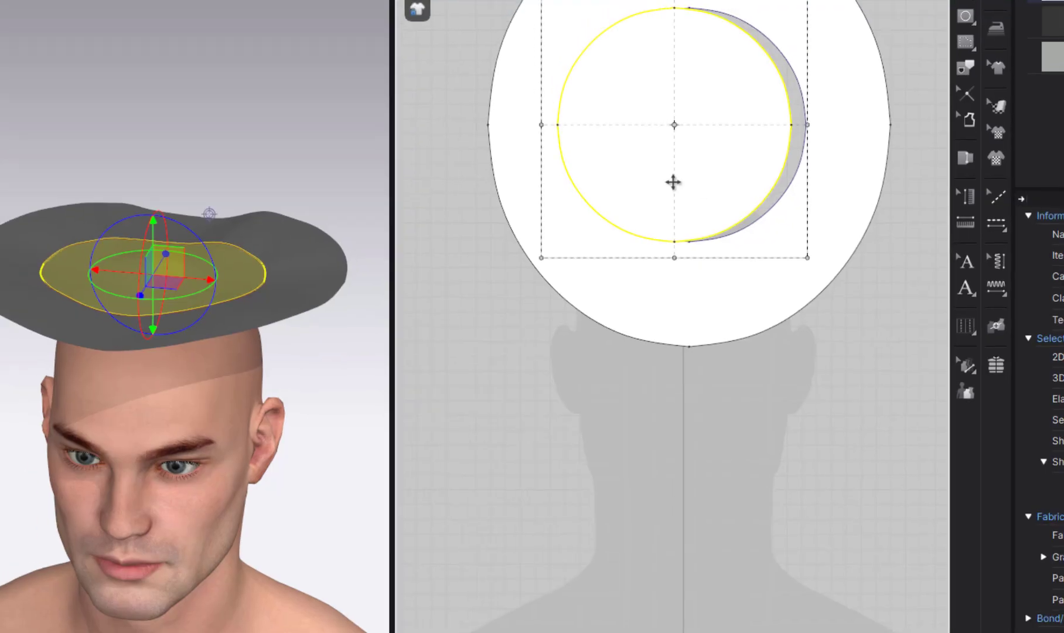
{"action": "key", "text": "Delete"}
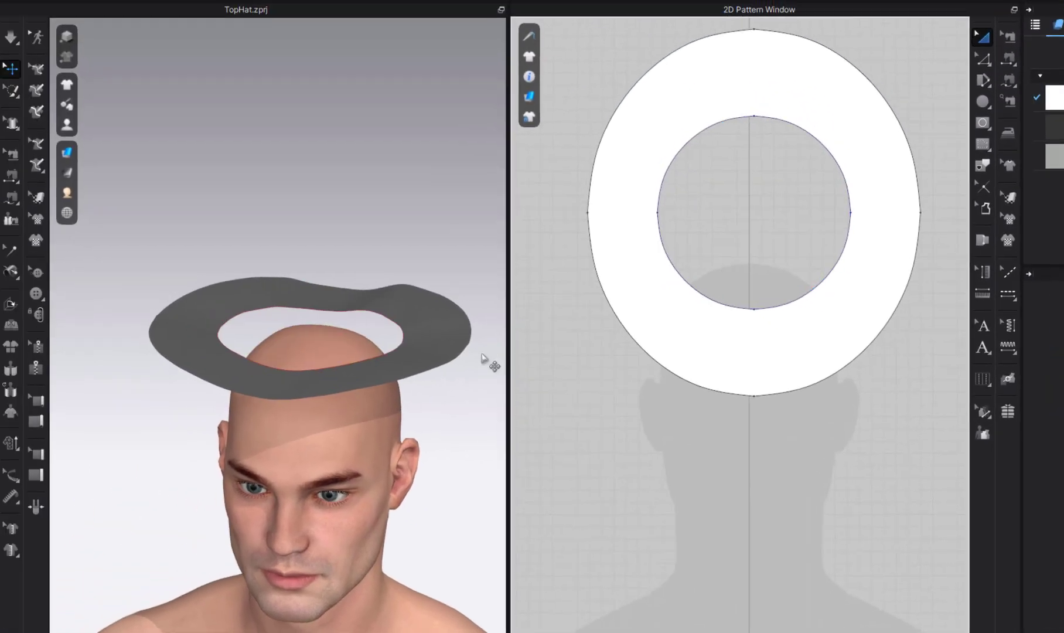
Lower the brim ring in 3D from above the head to around the avatar's upper forehead.
{"action": "right_click_drag", "start_coordinate": [482, 355], "coordinate": [298, 363]}
{"action": "left_click", "coordinate": [300, 357]}
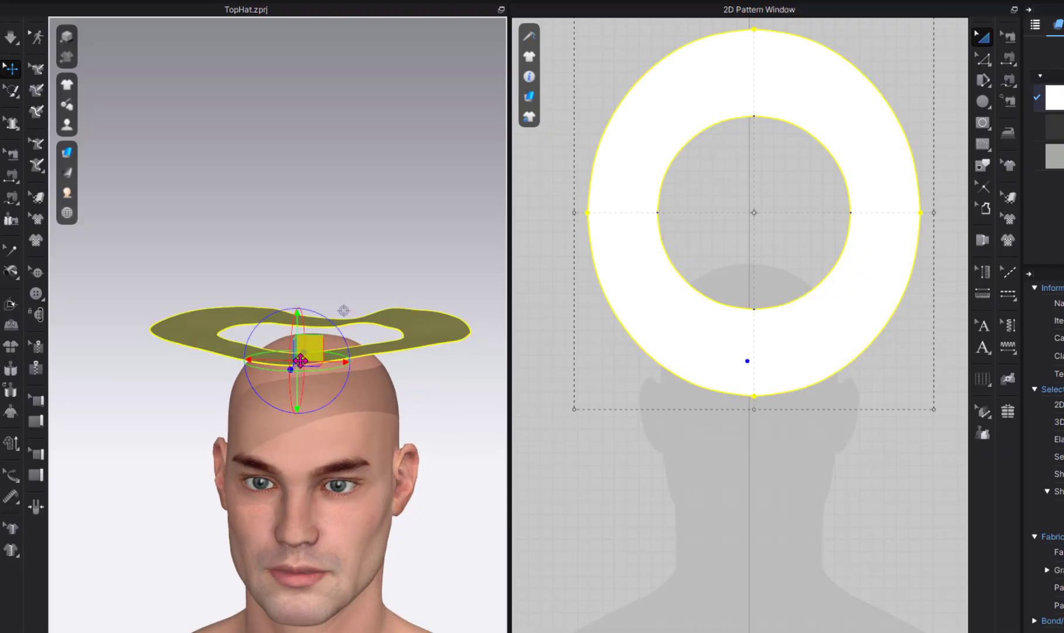
{"action": "right_click_drag", "start_coordinate": [444, 382], "coordinate": [364, 366]}
{"action": "left_click_drag", "start_coordinate": [298, 321], "coordinate": [297, 375]}
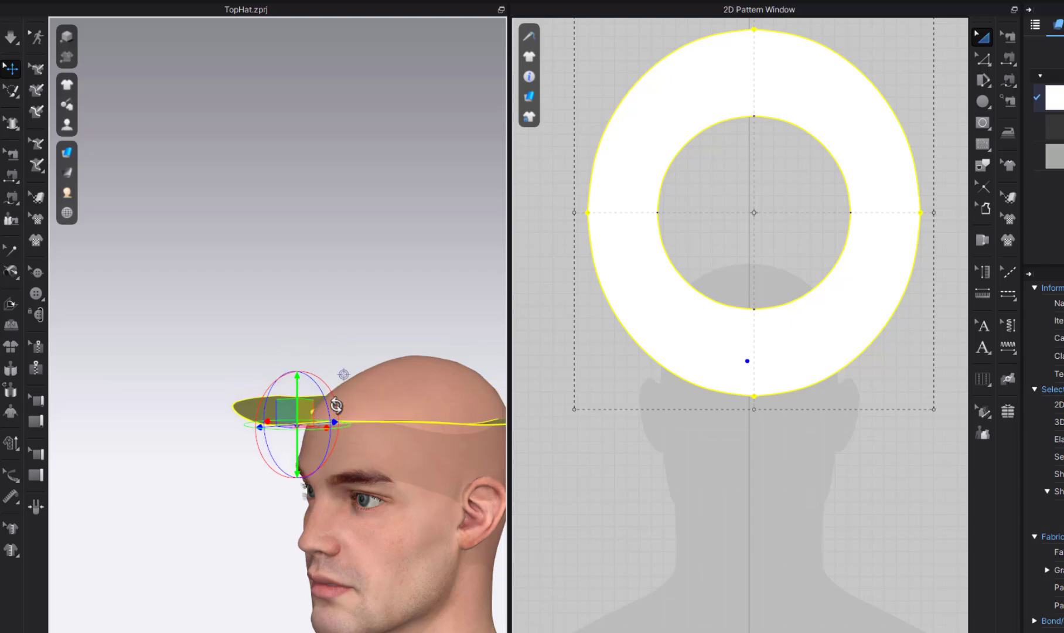
{"action": "right_click_drag", "start_coordinate": [297, 375], "coordinate": [492, 434]}
{"action": "right_click_drag", "start_coordinate": [478, 444], "coordinate": [478, 492]}
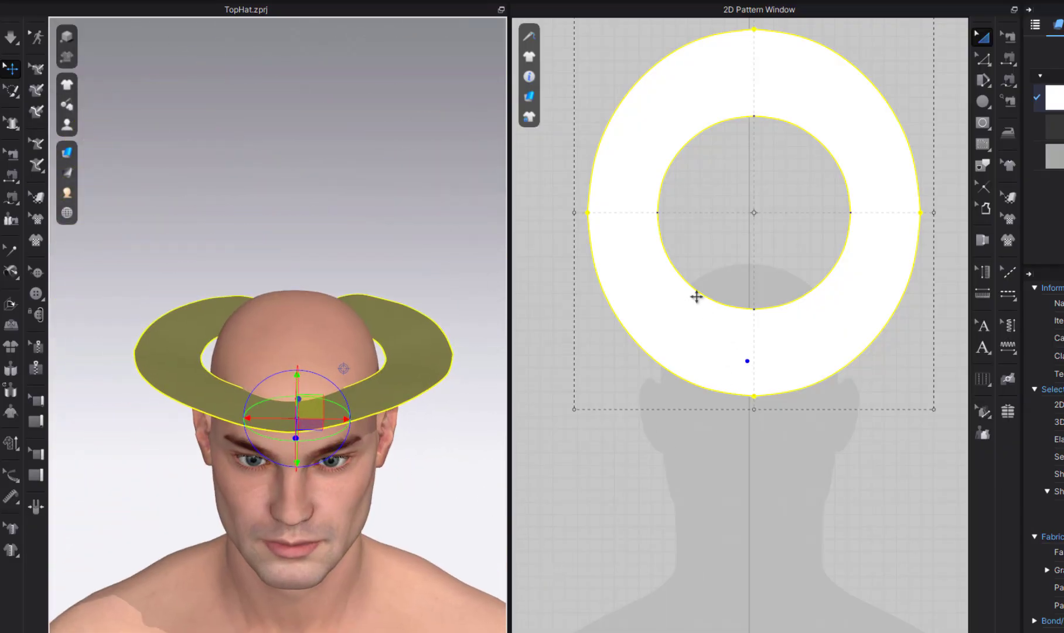
Narrow the brim's inner opening by moving its two side curve points inward five increments each.
{"action": "key", "text": "z"}
{"action": "left_click", "coordinate": [677, 226]}
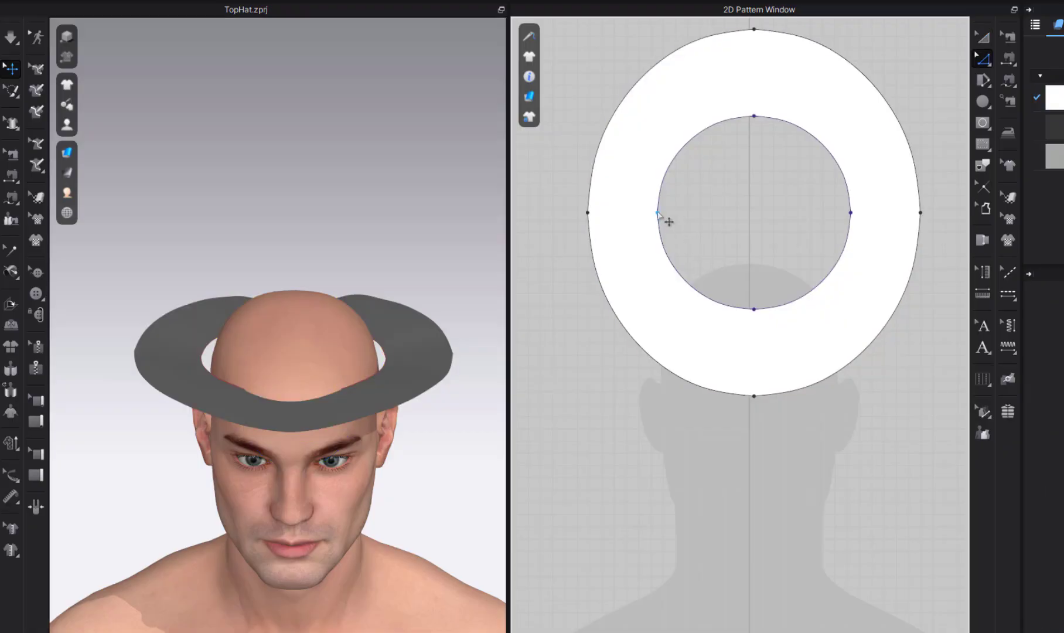
{"action": "left_click", "coordinate": [658, 212]}
{"action": "key", "text": "Right"}
{"action": "key", "text": "Right"}
{"action": "key", "text": "Right"}
{"action": "key", "text": "Right"}
{"action": "key", "text": "Right"}
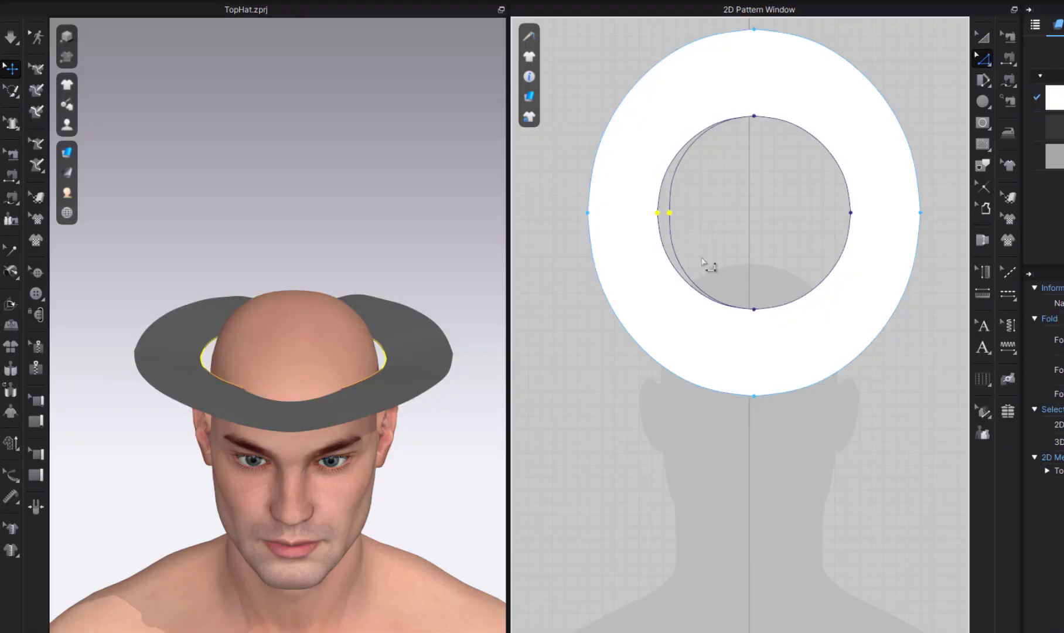
{"action": "left_click", "coordinate": [850, 214]}
{"action": "key", "text": "Left"}
{"action": "key", "text": "Left"}
{"action": "key", "text": "Left"}
{"action": "key", "text": "Left"}
{"action": "key", "text": "Left"}
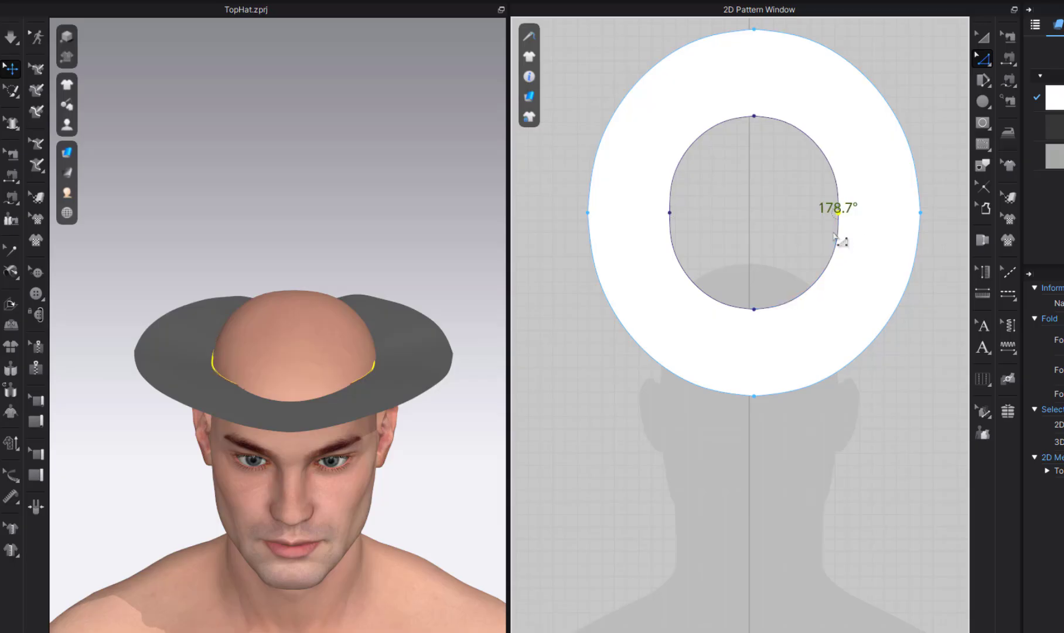
Lengthen the brim's inner opening by moving its uppermost curve point in the 2D pattern outward five increments.
{"action": "right_click_drag", "start_coordinate": [404, 375], "coordinate": [328, 387]}
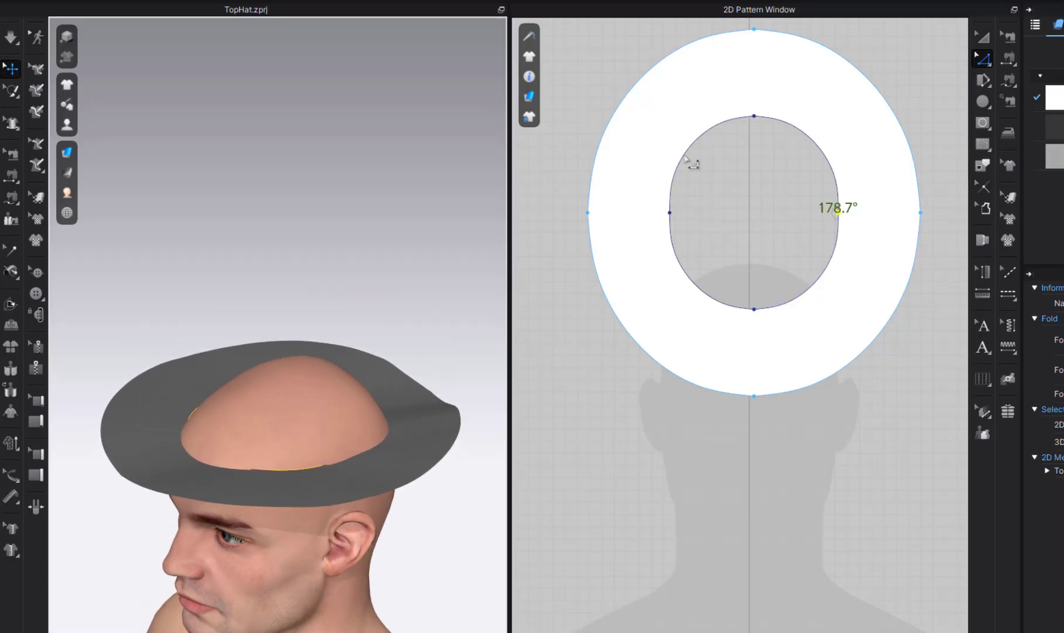
{"action": "left_click", "coordinate": [755, 117]}
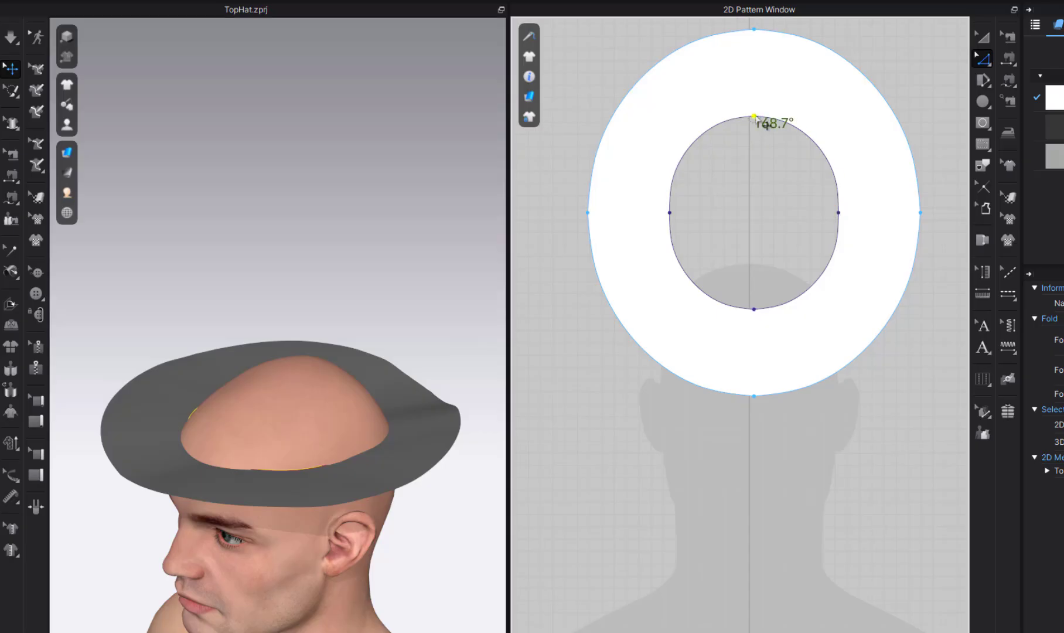
{"action": "key", "text": "Up"}
{"action": "key", "text": "Up"}
{"action": "key", "text": "Up"}
{"action": "key", "text": "Up"}
{"action": "key", "text": "Up"}
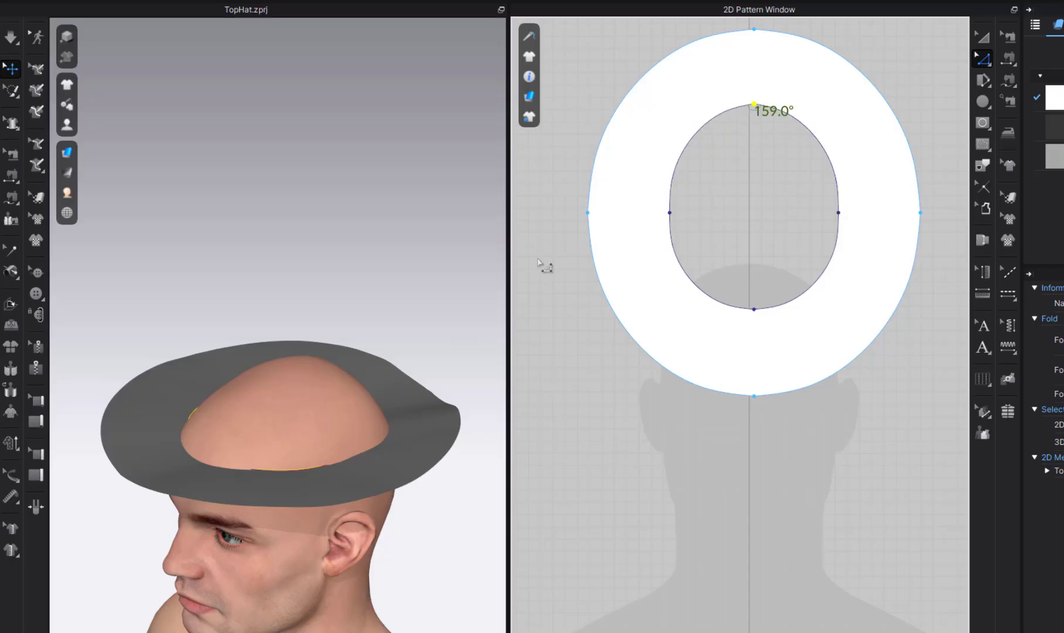
Try to freeze the brim pattern positioned around the avatar's head.
{"action": "right_click_drag", "start_coordinate": [461, 363], "coordinate": [540, 317]}
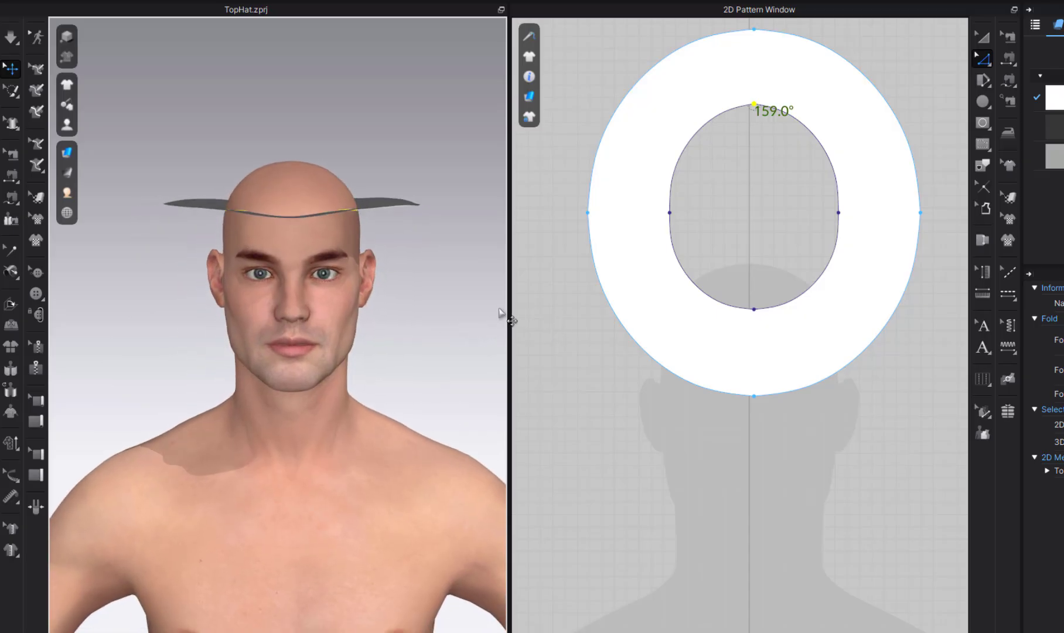
{"action": "key", "text": "a"}
{"action": "left_click", "coordinate": [382, 206]}
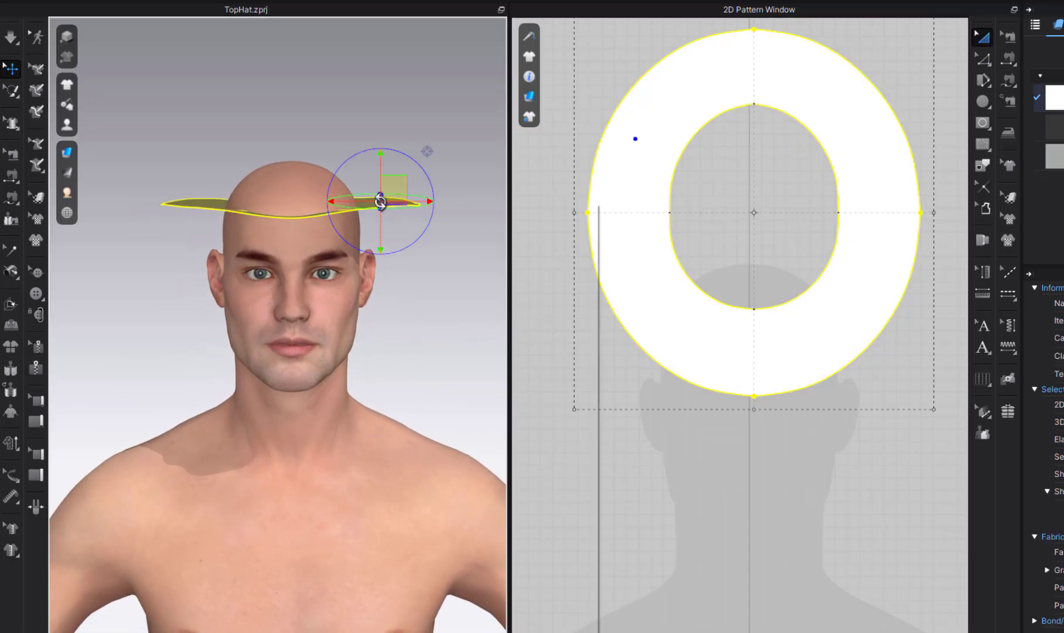
{"action": "right_click", "coordinate": [380, 200]}
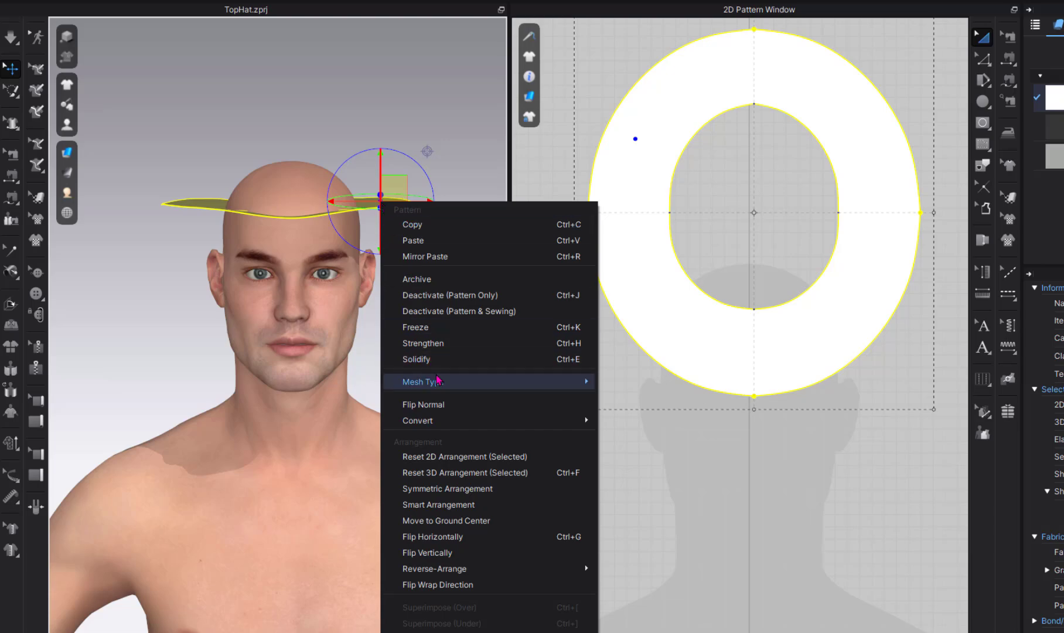
{"action": "left_click", "coordinate": [444, 329]}
Check the circumference of the brim's inner opening on the 2D pattern.
{"action": "scroll", "coordinate": [423, 383], "scroll_direction": "up", "scroll_amount": 5}
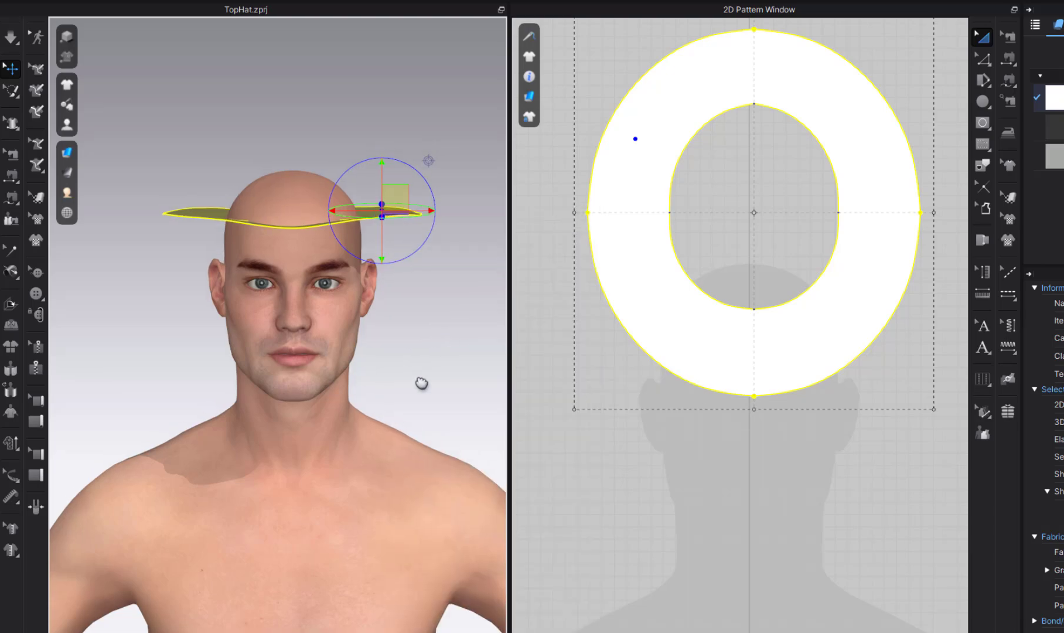
{"action": "scroll", "coordinate": [355, 427], "scroll_direction": "down", "scroll_amount": 5}
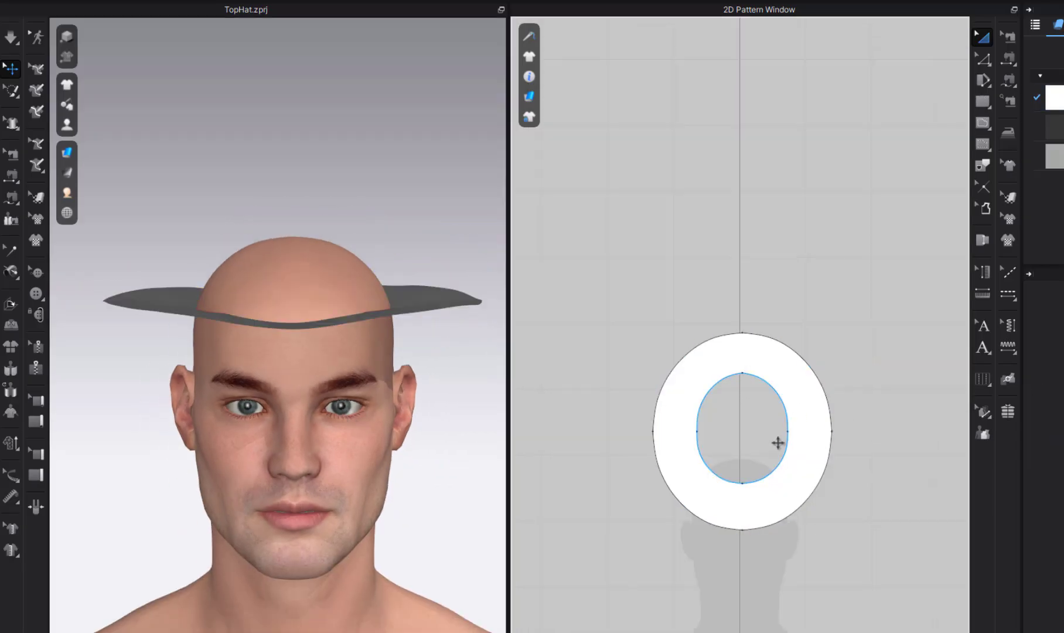
{"action": "key", "text": "z"}
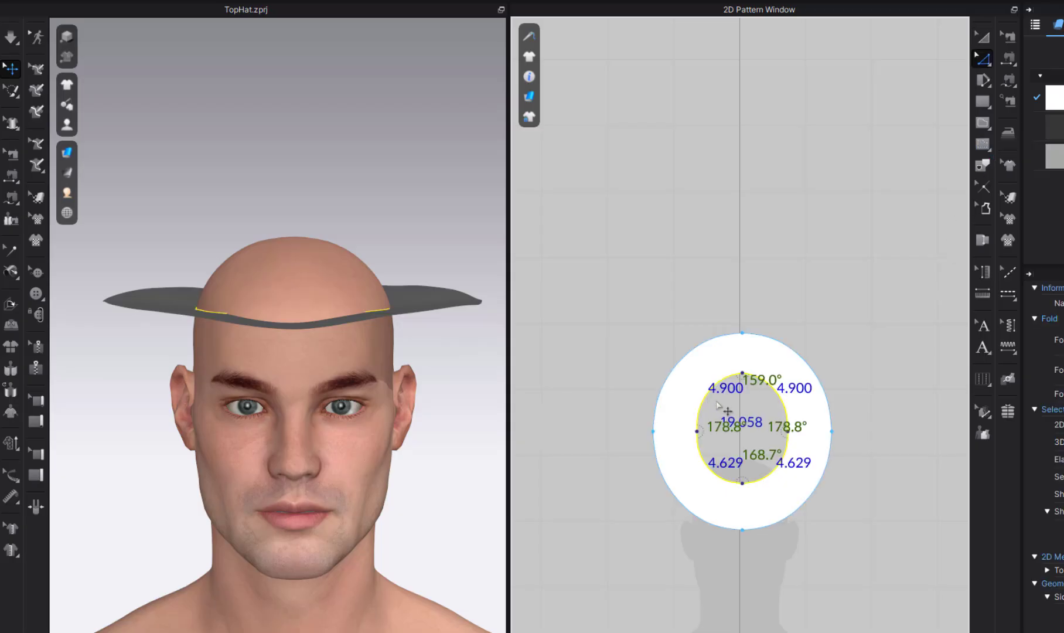
Clone the brim's complete inner opening outline as a separate oval pattern and place it directly above the brim on the centre line.
{"action": "left_click", "coordinate": [784, 406]}
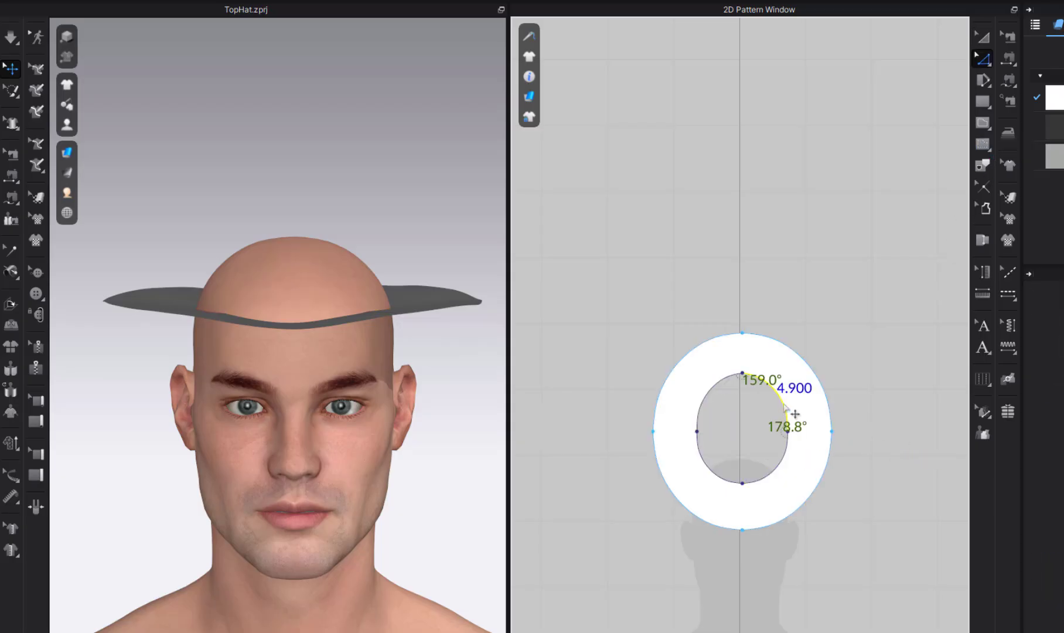
{"action": "left_click", "coordinate": [782, 467], "text": "shift"}
{"action": "left_click", "coordinate": [718, 472], "text": "shift"}
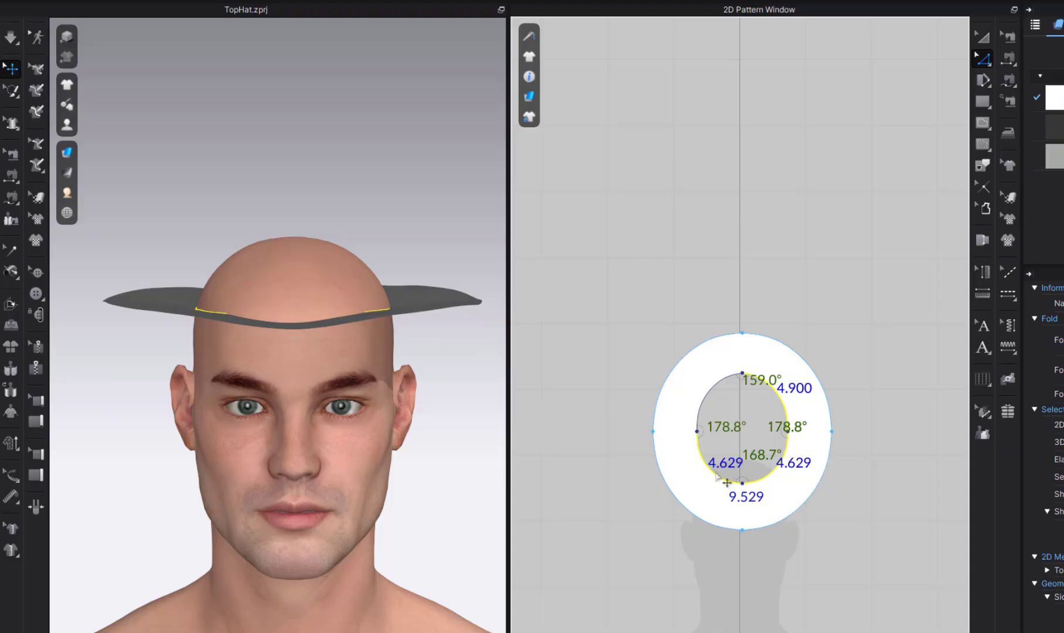
{"action": "left_click", "coordinate": [706, 403], "text": "shift"}
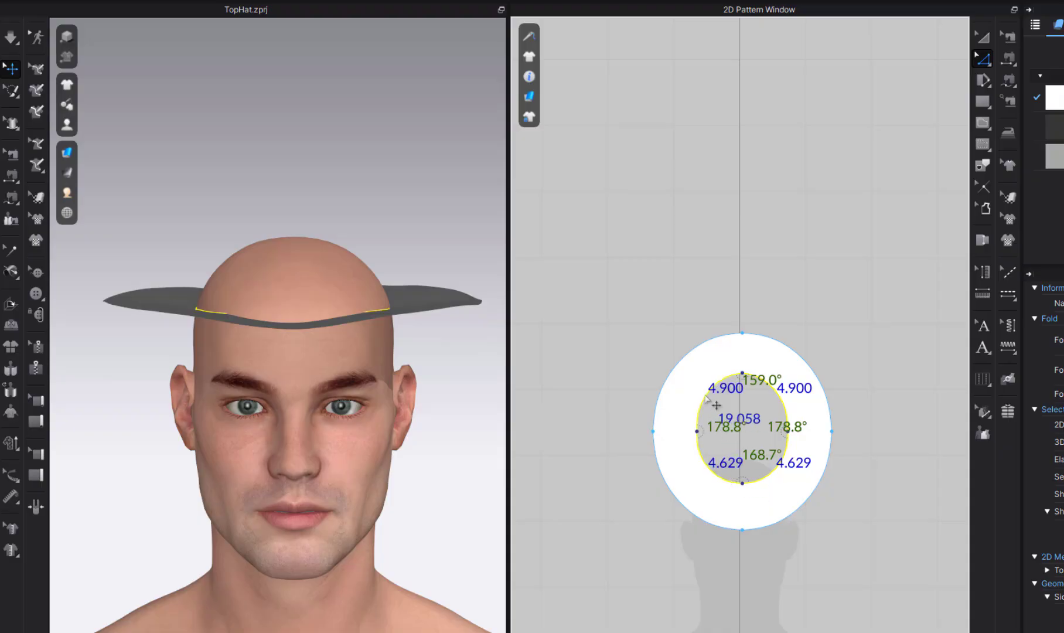
{"action": "left_click", "coordinate": [983, 165]}
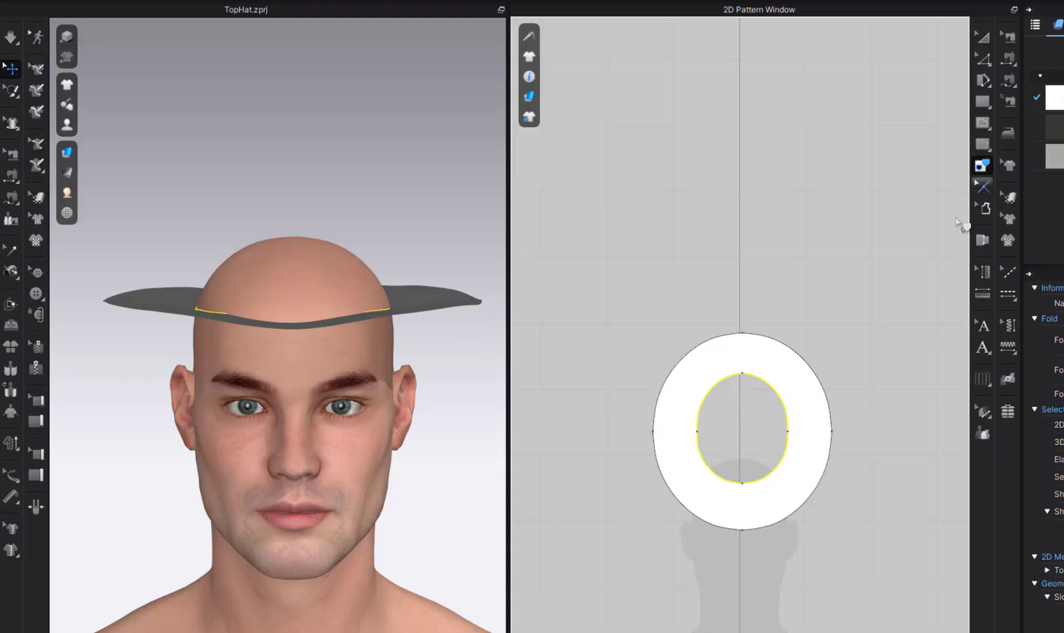
{"action": "right_click", "coordinate": [779, 400]}
{"action": "left_click", "coordinate": [791, 404]}
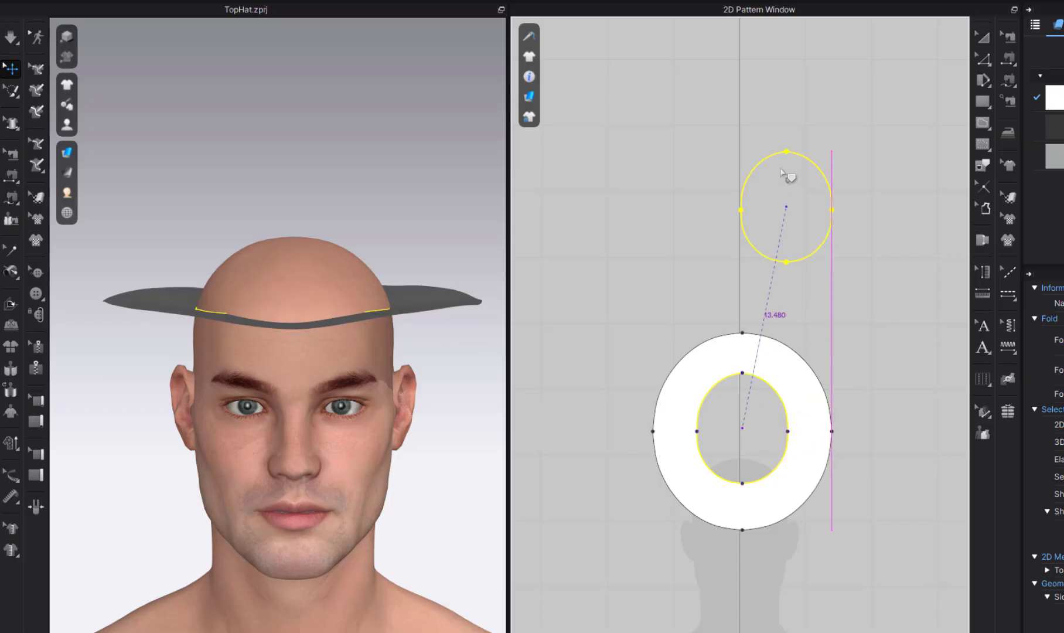
{"action": "left_click", "coordinate": [755, 136]}
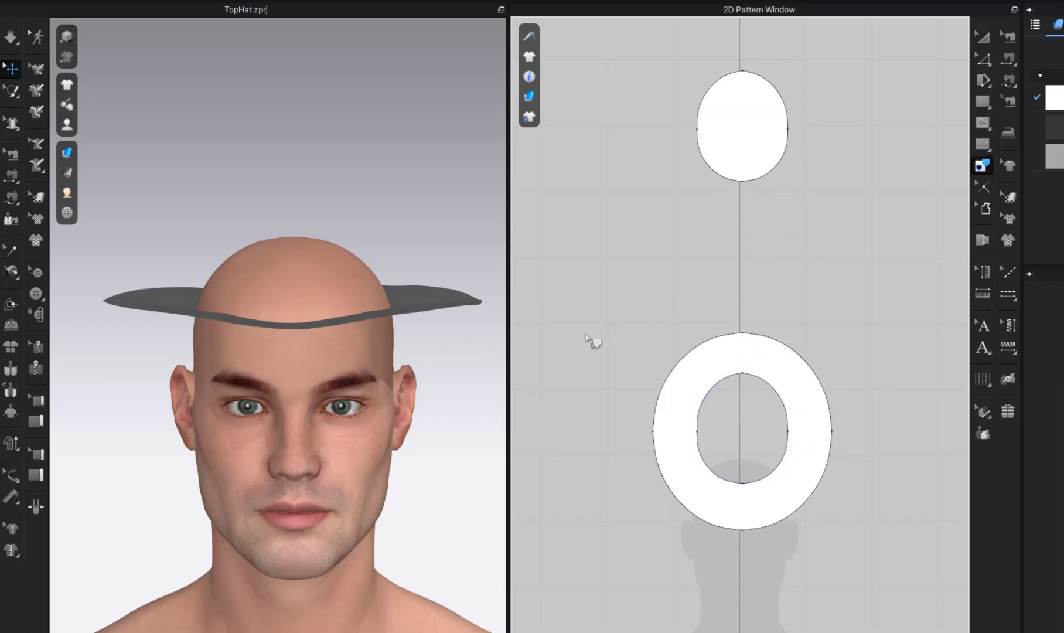
Rotate the cloned oval to lie horizontally in the 3D view and move it to just above the avatar's head.
{"action": "scroll", "coordinate": [380, 392], "scroll_direction": "down", "scroll_amount": 8}
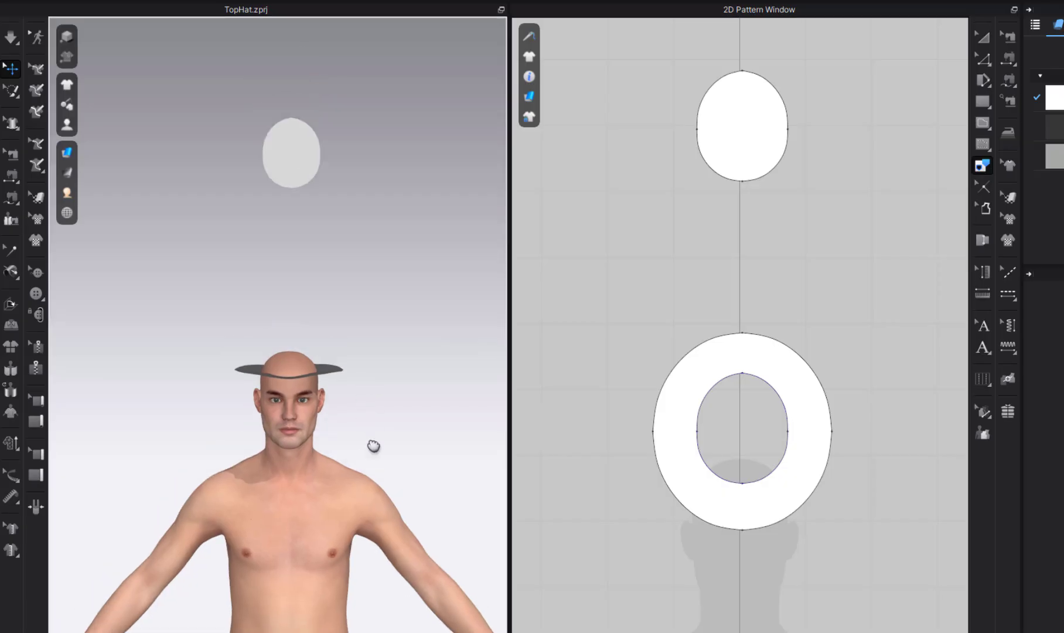
{"action": "scroll", "coordinate": [374, 449], "scroll_direction": "up", "scroll_amount": 3}
{"action": "left_click", "coordinate": [302, 176]}
{"action": "right_click_drag", "start_coordinate": [302, 176], "coordinate": [299, 169]}
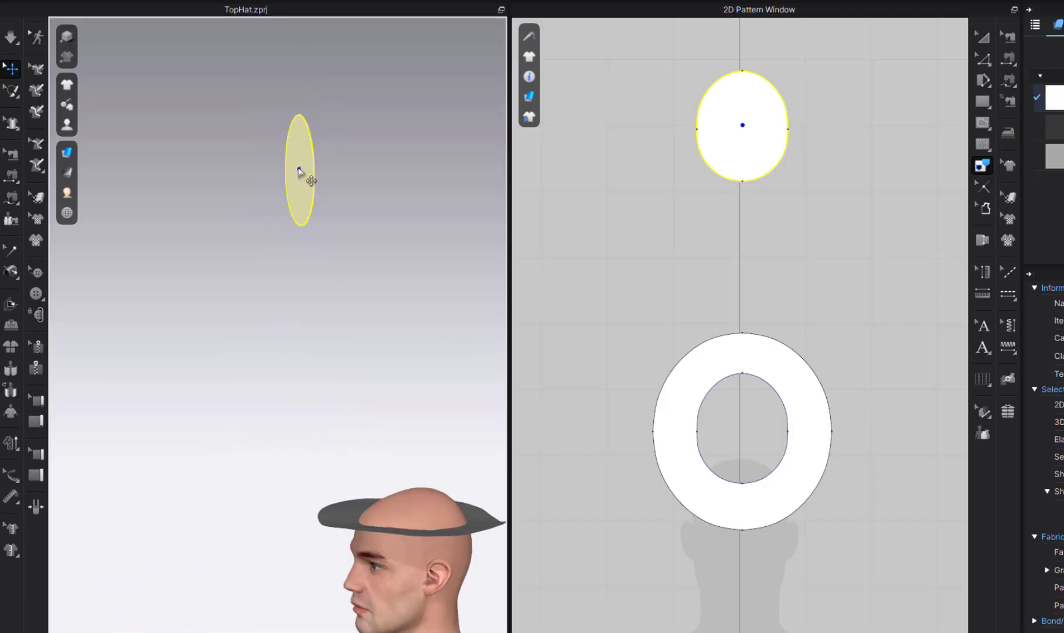
{"action": "left_click", "coordinate": [298, 168]}
{"action": "left_click_drag", "start_coordinate": [324, 123], "coordinate": [353, 201]}
{"action": "left_click_drag", "start_coordinate": [327, 157], "coordinate": [453, 401]}
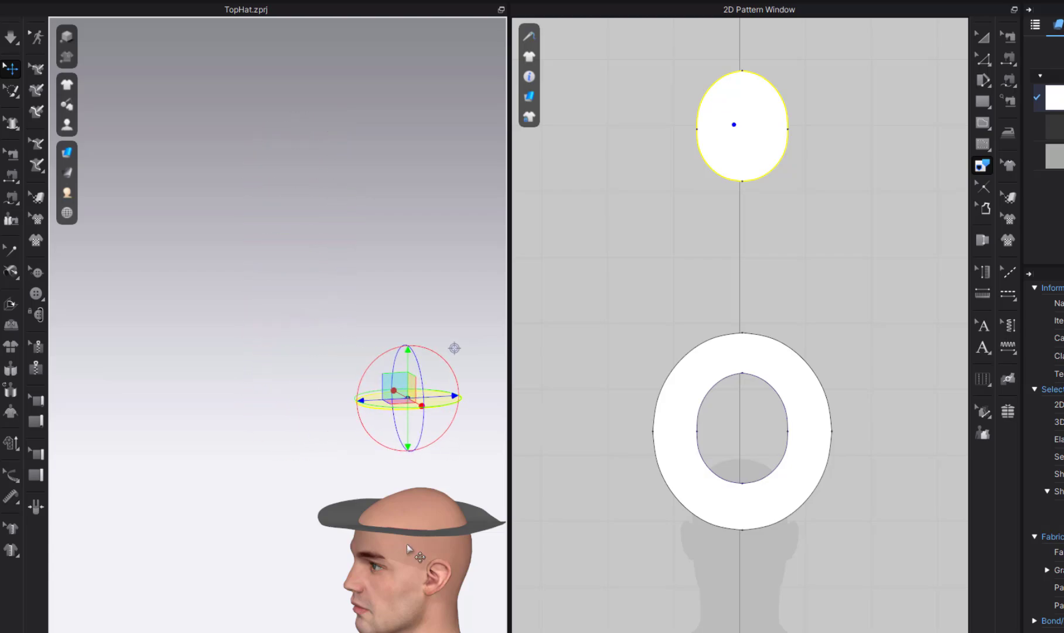
Lower the horizontal oval closer to the avatar's head as the top of the crown.
{"action": "right_click_drag", "start_coordinate": [416, 554], "coordinate": [299, 381]}
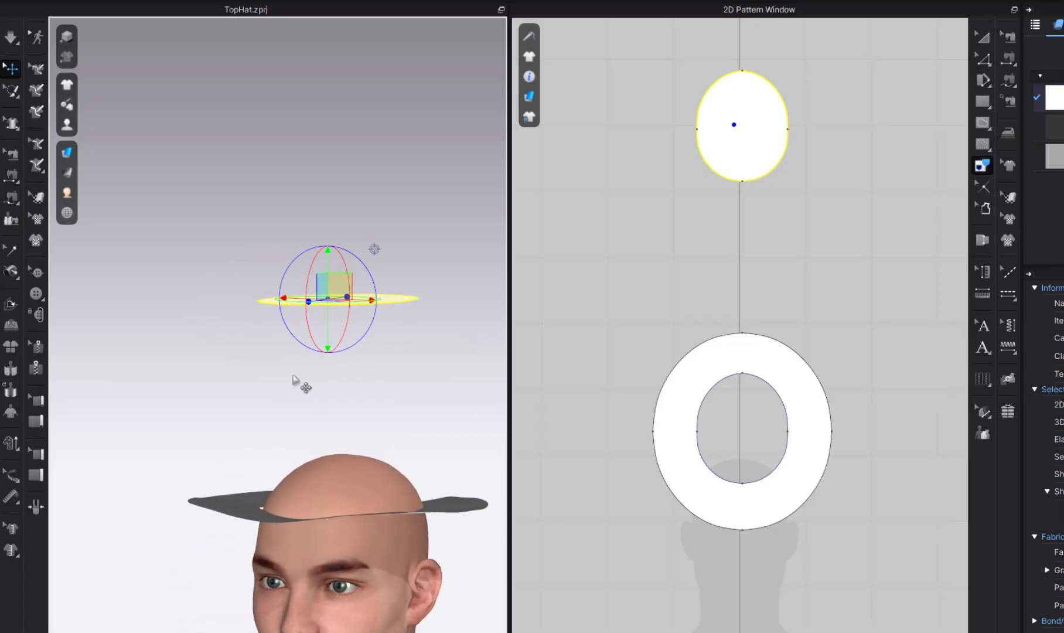
{"action": "left_click_drag", "start_coordinate": [327, 262], "coordinate": [325, 325]}
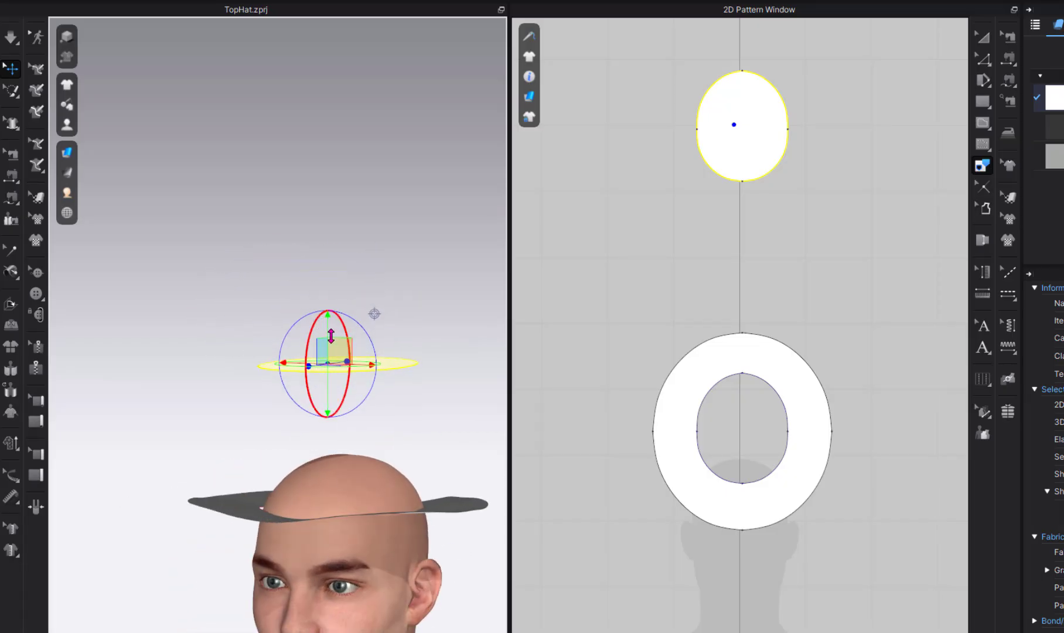
{"action": "right_click_drag", "start_coordinate": [354, 375], "coordinate": [421, 486]}
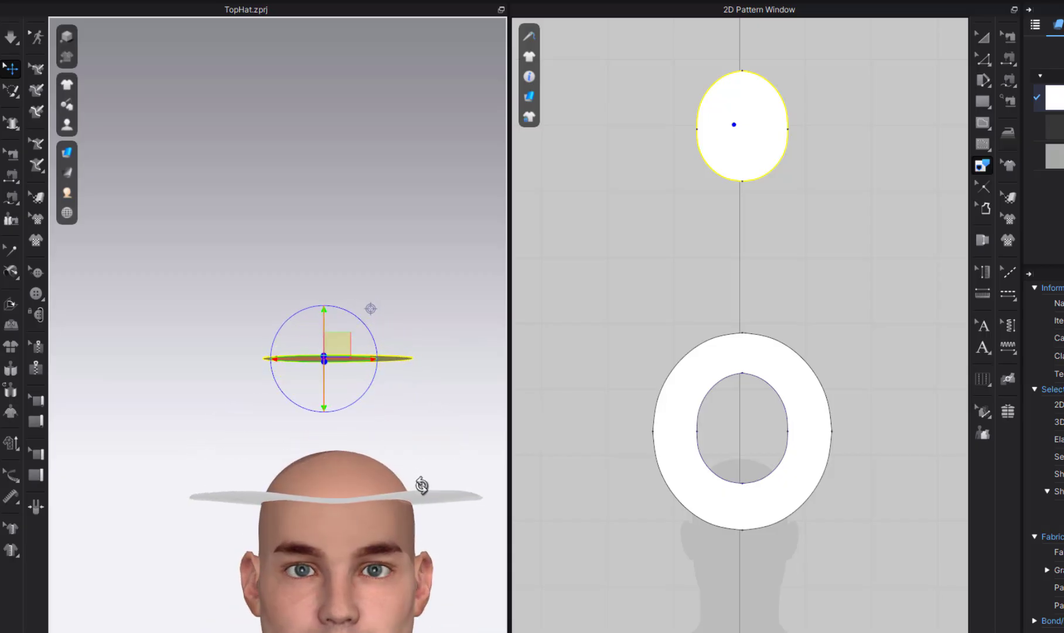
{"action": "scroll", "coordinate": [411, 503], "scroll_direction": "up", "scroll_amount": 5}
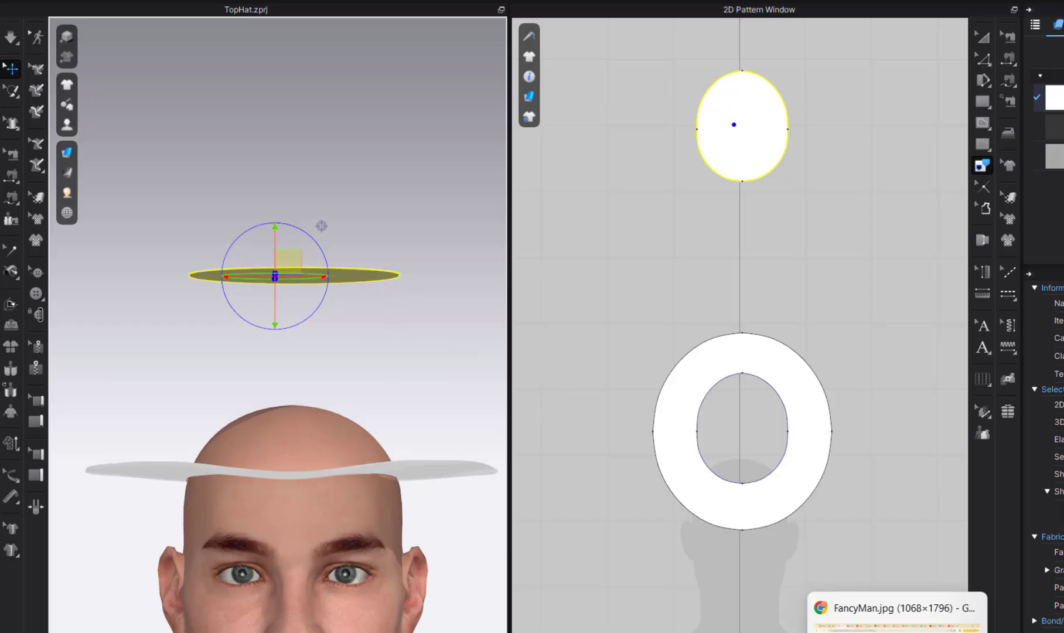
Compare the crown height with the FancyMan.jpg reference photo and lower the crown-top oval slightly in the 3D view.
{"action": "left_click", "coordinate": [897, 632]}
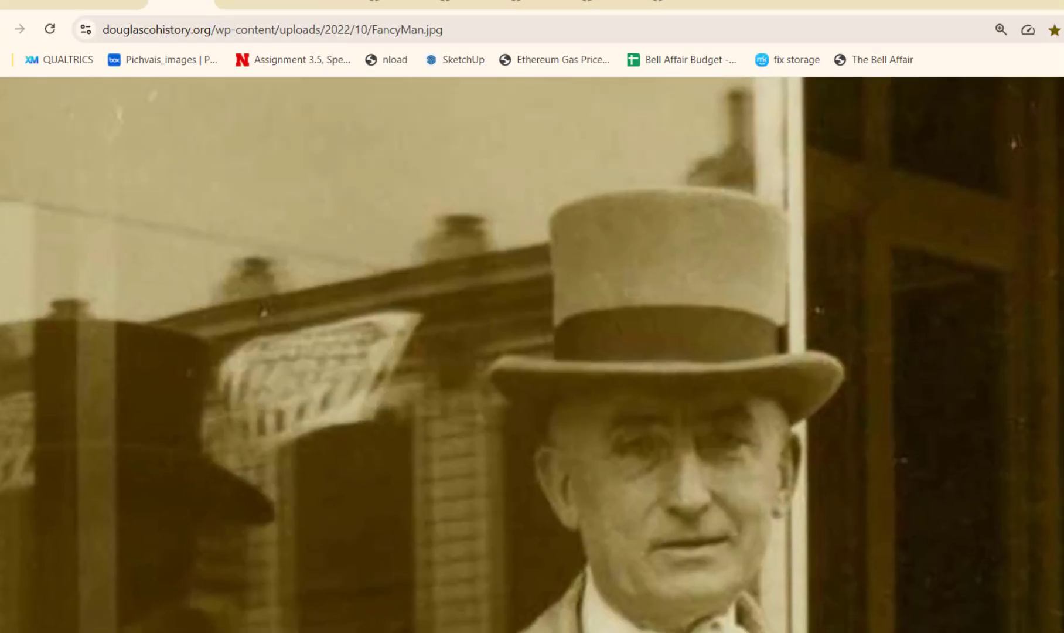
{"action": "left_click", "coordinate": [898, 632]}
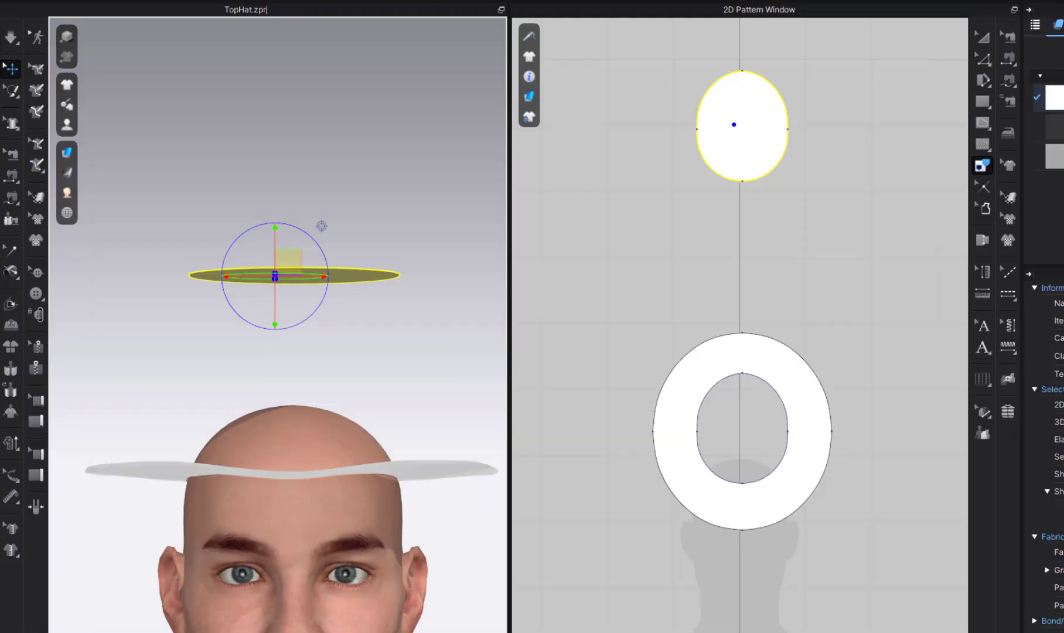
{"action": "right_click_drag", "start_coordinate": [345, 478], "coordinate": [416, 469]}
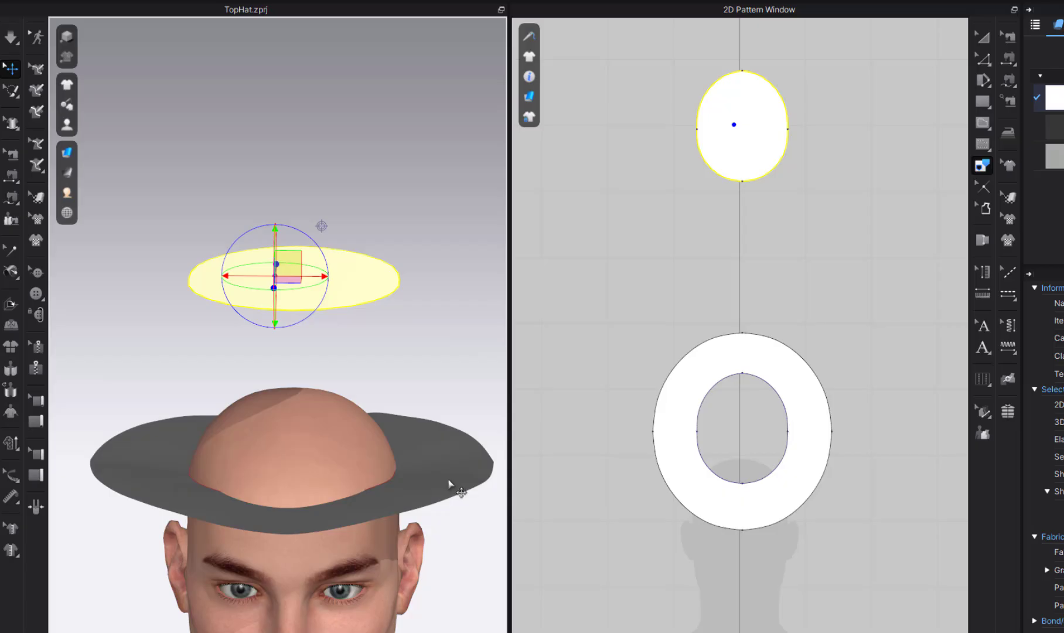
{"action": "right_click_drag", "start_coordinate": [439, 503], "coordinate": [392, 473]}
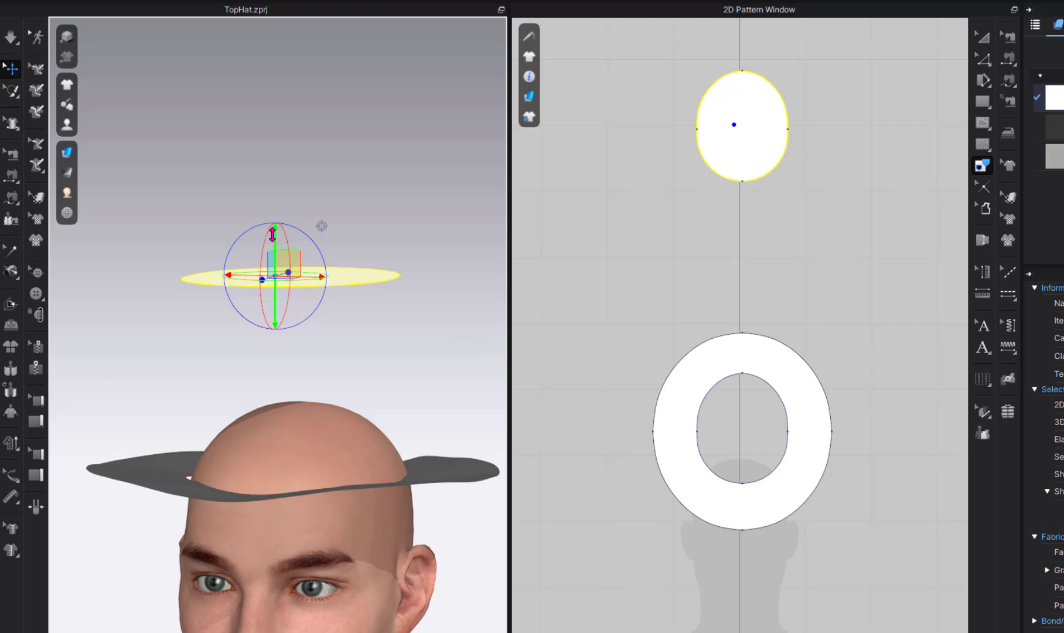
{"action": "left_click_drag", "start_coordinate": [278, 237], "coordinate": [277, 251]}
{"action": "right_click_drag", "start_coordinate": [351, 385], "coordinate": [378, 397]}
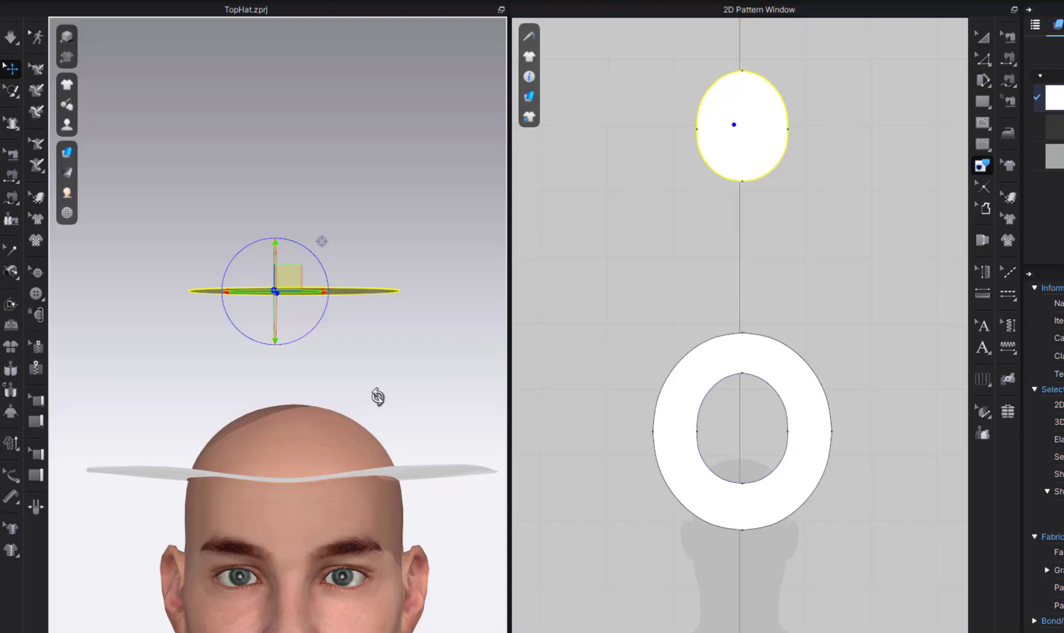
{"action": "middle_click_drag", "start_coordinate": [404, 444], "coordinate": [411, 376]}
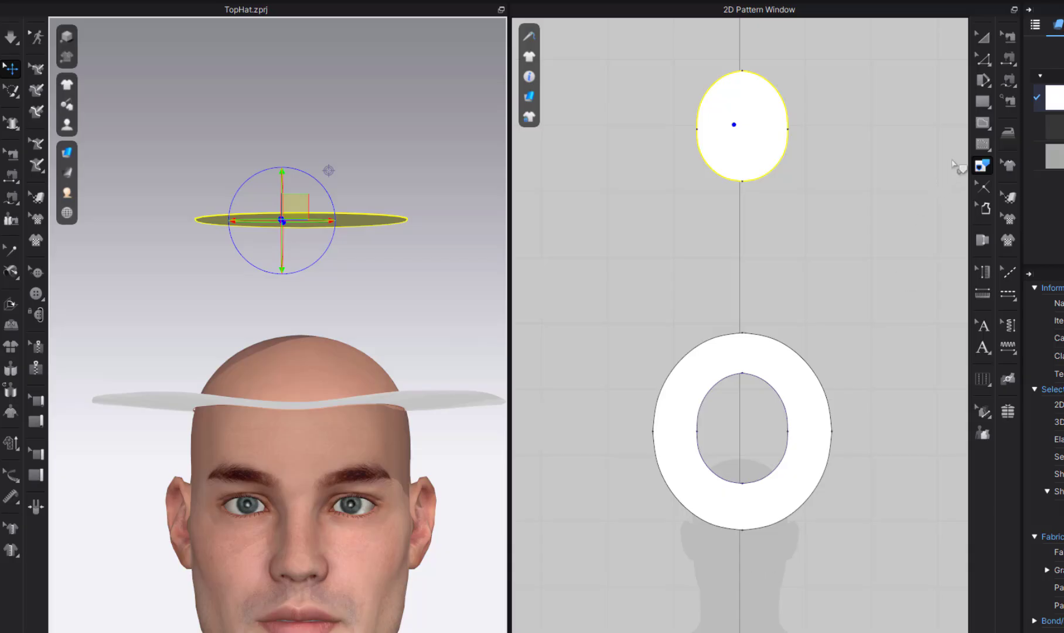
Check the circumference of the crown-top oval on the 2D pattern.
{"action": "left_click", "coordinate": [983, 101]}
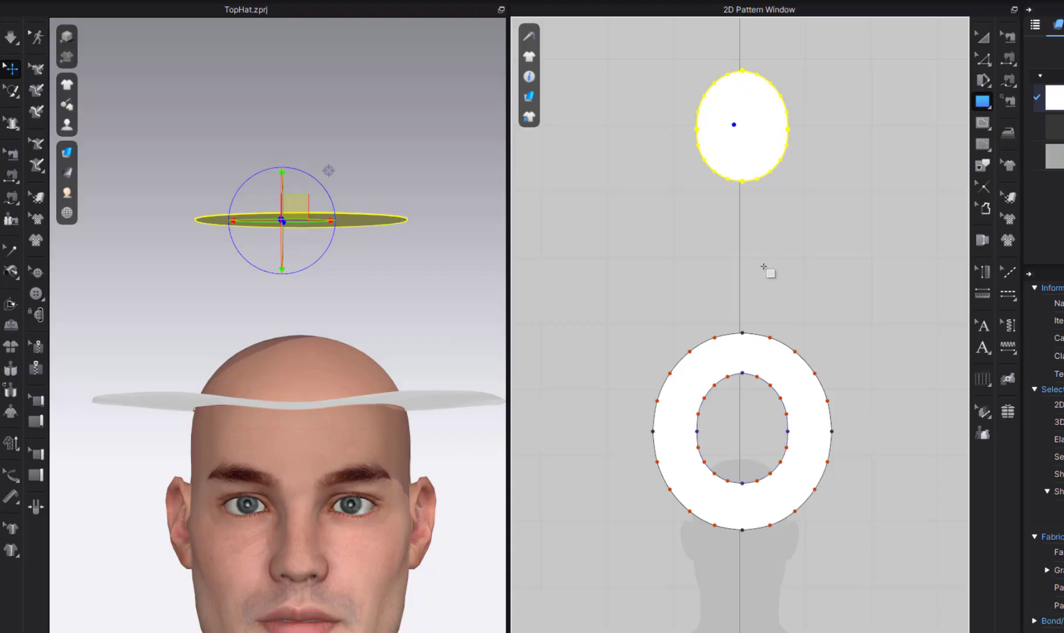
{"action": "key", "text": "z"}
{"action": "left_click", "coordinate": [780, 162]}
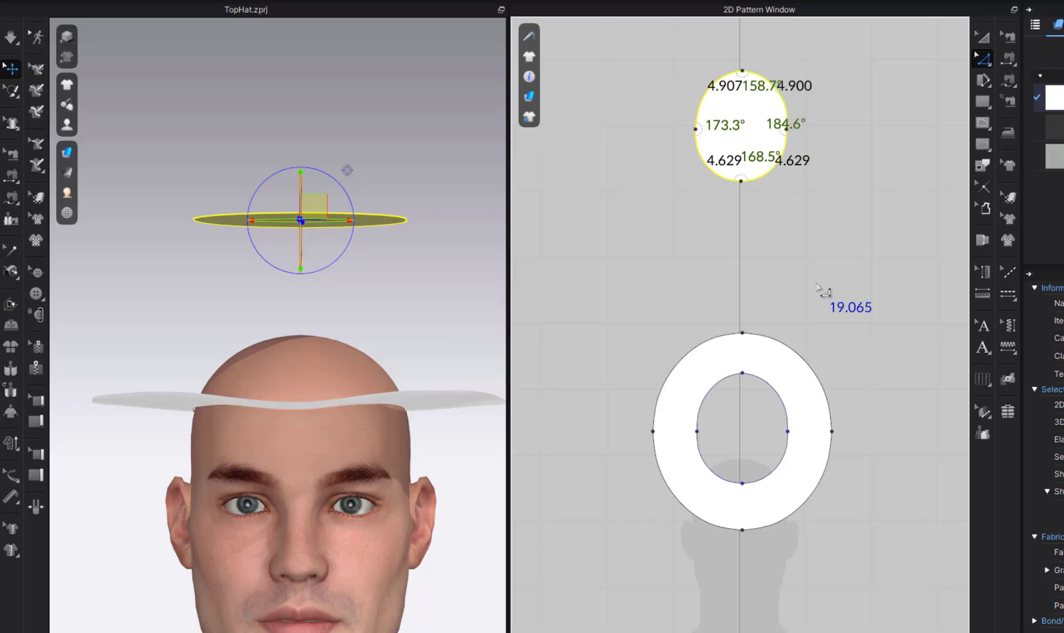
Create a rectangle 19.065 in wide and 5 in high for the crown's side and centre it between the oval and the brim.
{"action": "left_click", "coordinate": [983, 101]}
{"action": "left_click", "coordinate": [605, 227]}
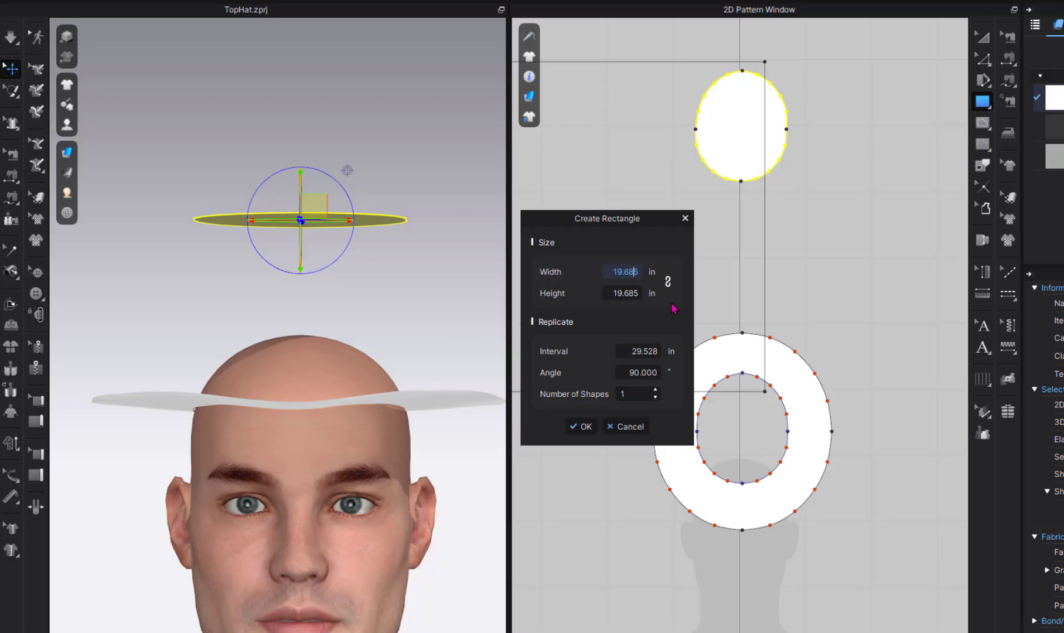
{"action": "key", "text": "BackSpace"}
{"action": "key", "text": "BackSpace"}
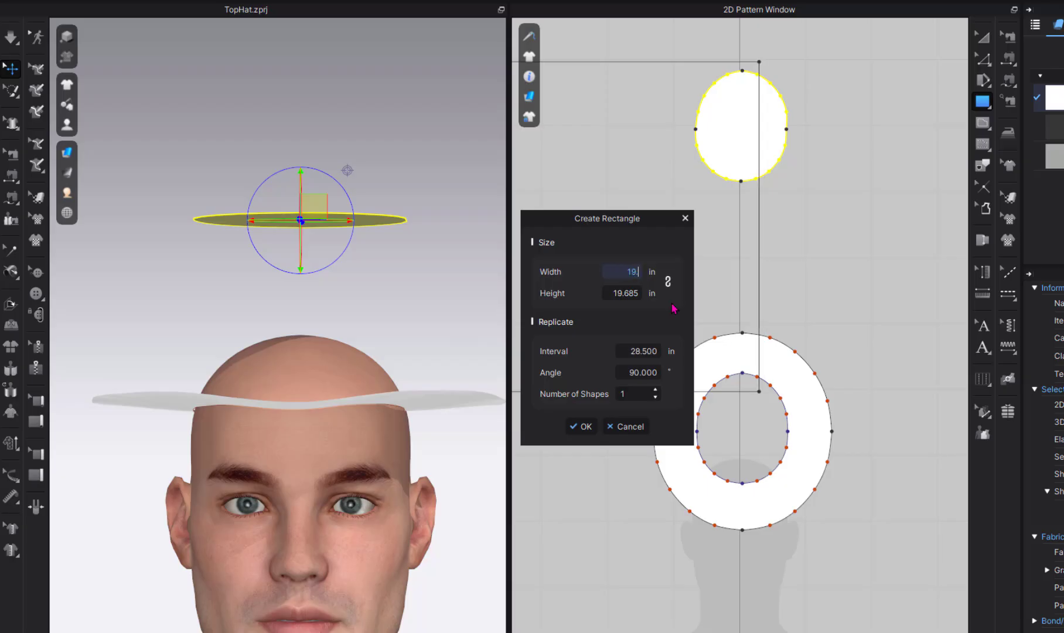
{"action": "type", "text": "065"}
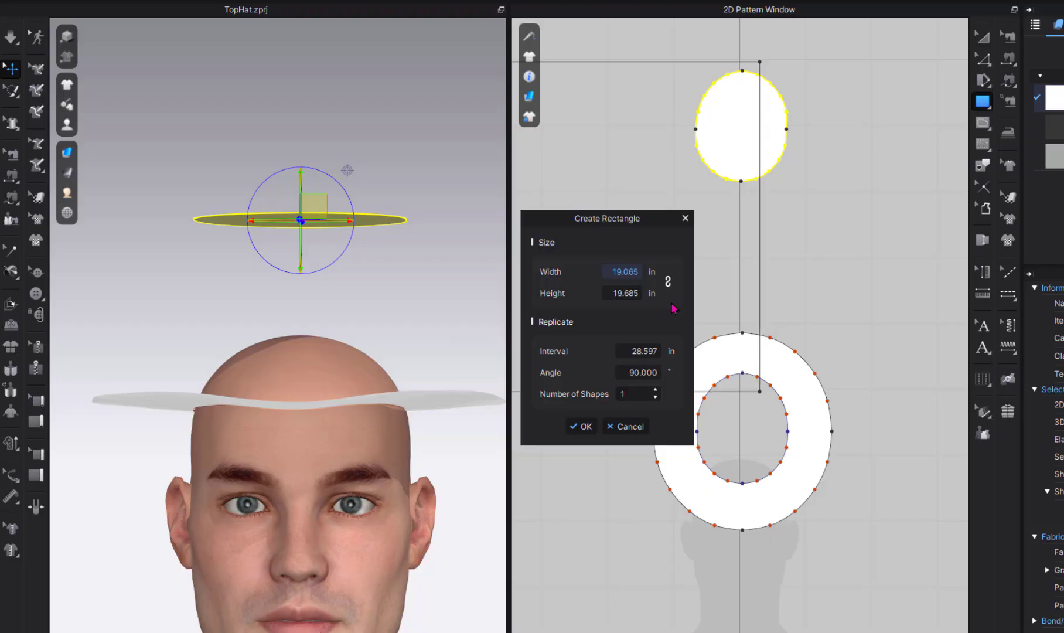
{"action": "key", "text": "Tab"}
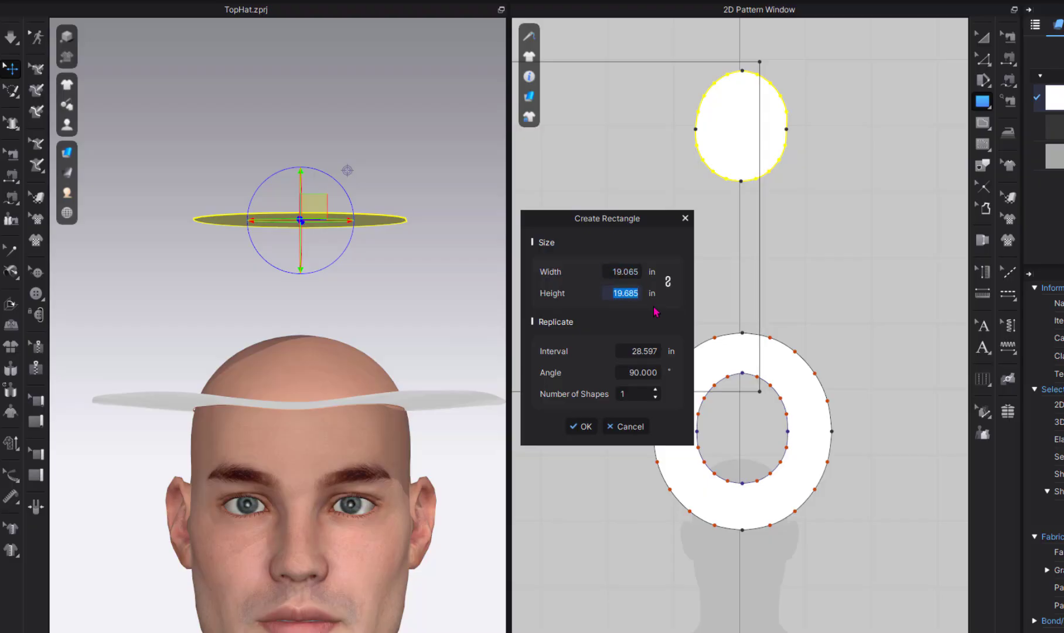
{"action": "type", "text": "5"}
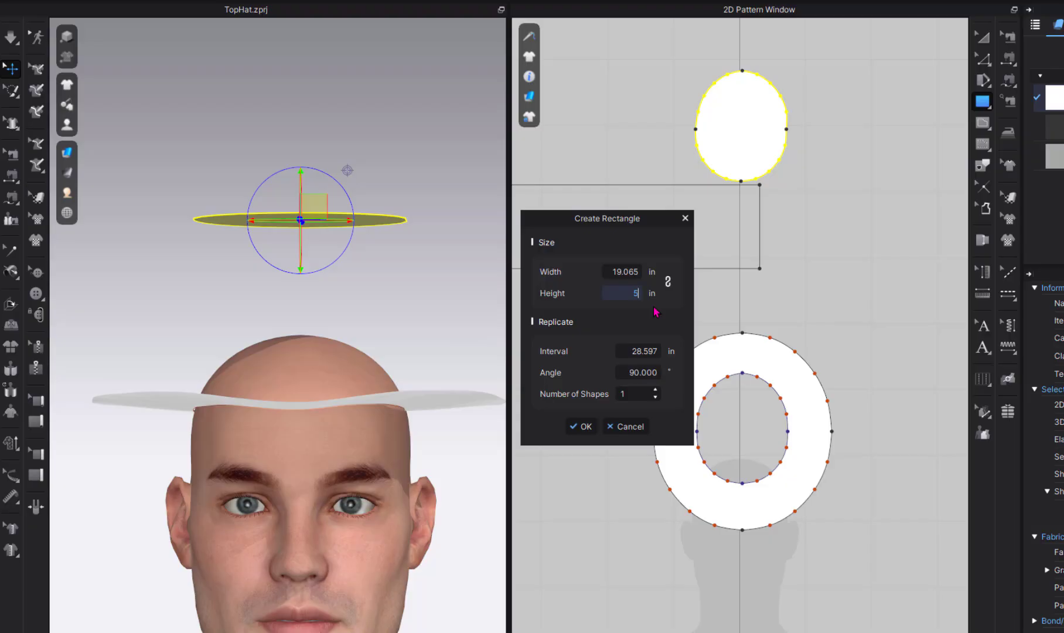
{"action": "left_click", "coordinate": [584, 427]}
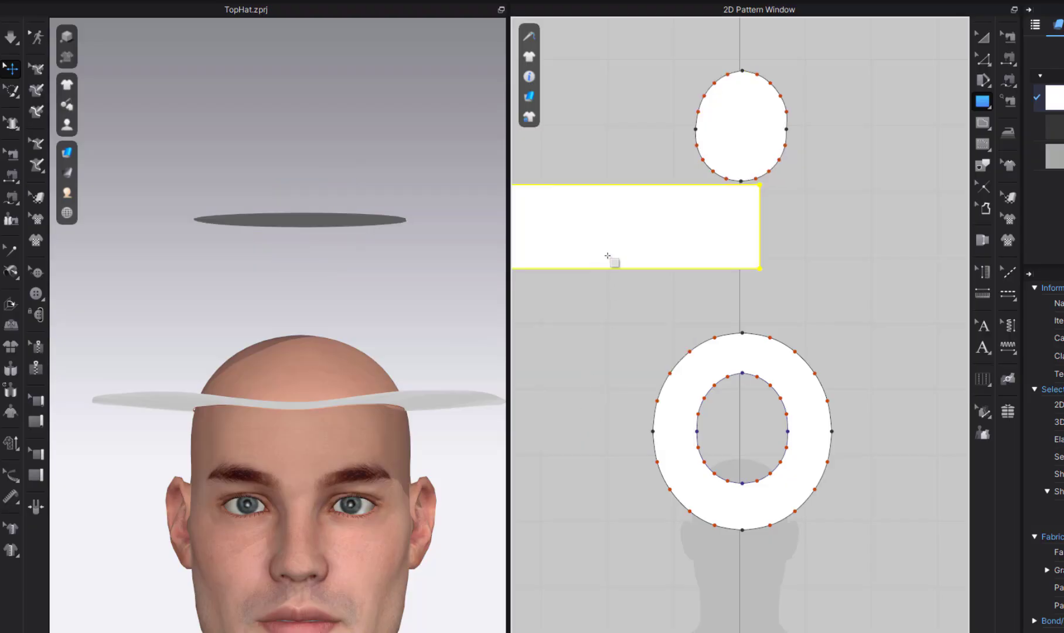
{"action": "key", "text": "a"}
{"action": "left_click_drag", "start_coordinate": [610, 247], "coordinate": [753, 281]}
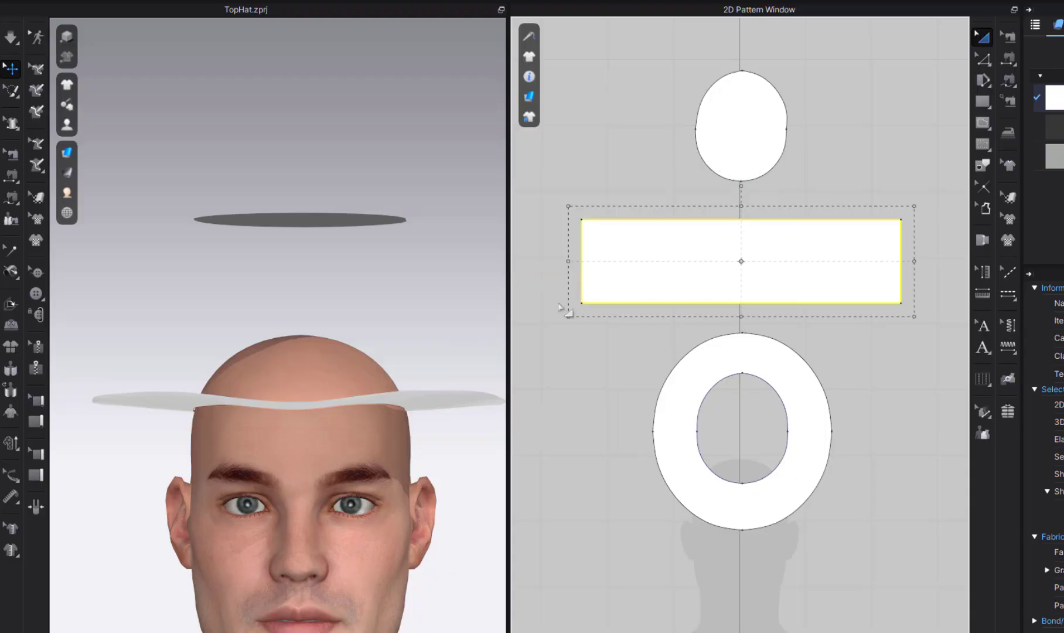
Lower the crown rectangle in the 3D view to just above brim level and shift it in depth to stand in front of the head.
{"action": "scroll", "coordinate": [435, 305], "scroll_direction": "up", "scroll_amount": 3}
{"action": "scroll", "coordinate": [435, 309], "scroll_direction": "down", "scroll_amount": 6}
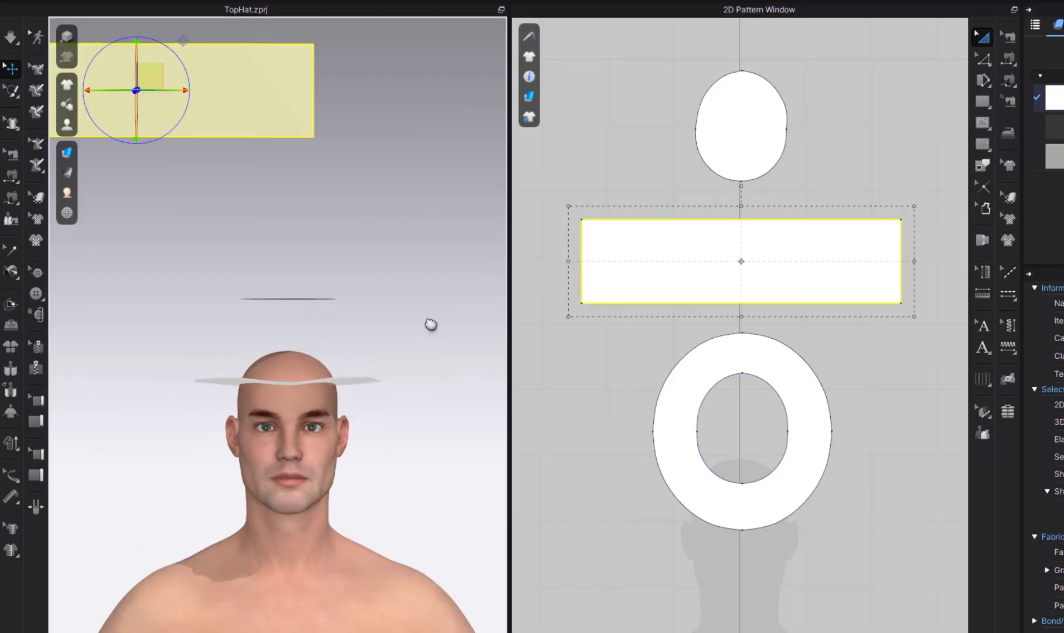
{"action": "middle_click_drag", "start_coordinate": [431, 324], "coordinate": [466, 409]}
{"action": "left_click_drag", "start_coordinate": [186, 162], "coordinate": [187, 393]}
{"action": "right_click_drag", "start_coordinate": [196, 405], "coordinate": [308, 518]}
{"action": "left_click_drag", "start_coordinate": [234, 380], "coordinate": [166, 369]}
{"action": "right_click_drag", "start_coordinate": [321, 423], "coordinate": [183, 353]}
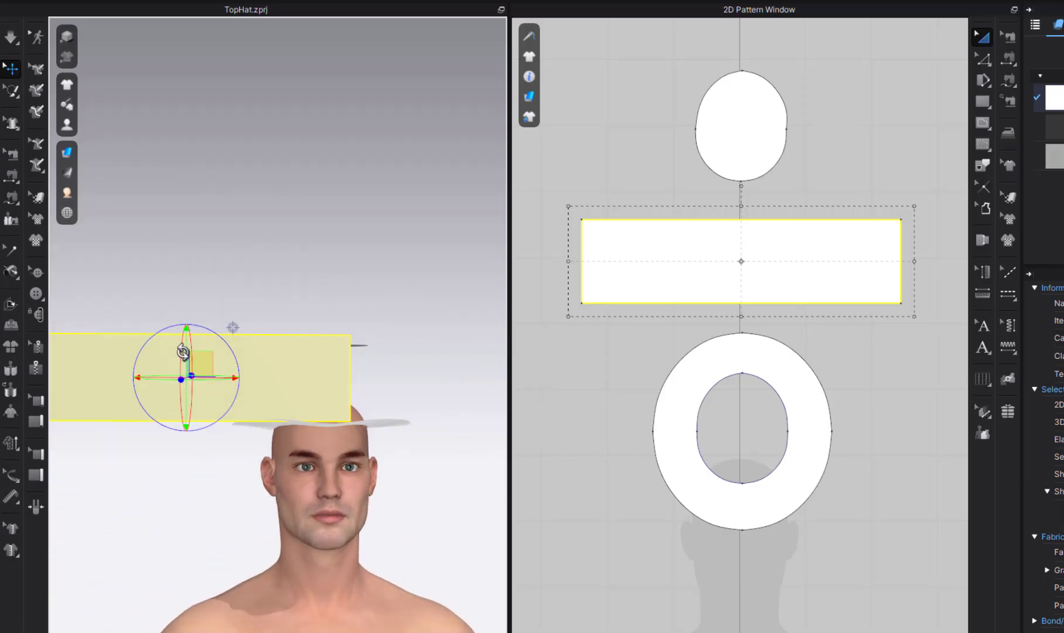
Reduce the crown rectangle's height by adjusting its upper edge in the 2D pattern to fit the gap between the brim and the crown-top oval.
{"action": "scroll", "coordinate": [286, 405], "scroll_direction": "up", "scroll_amount": 3}
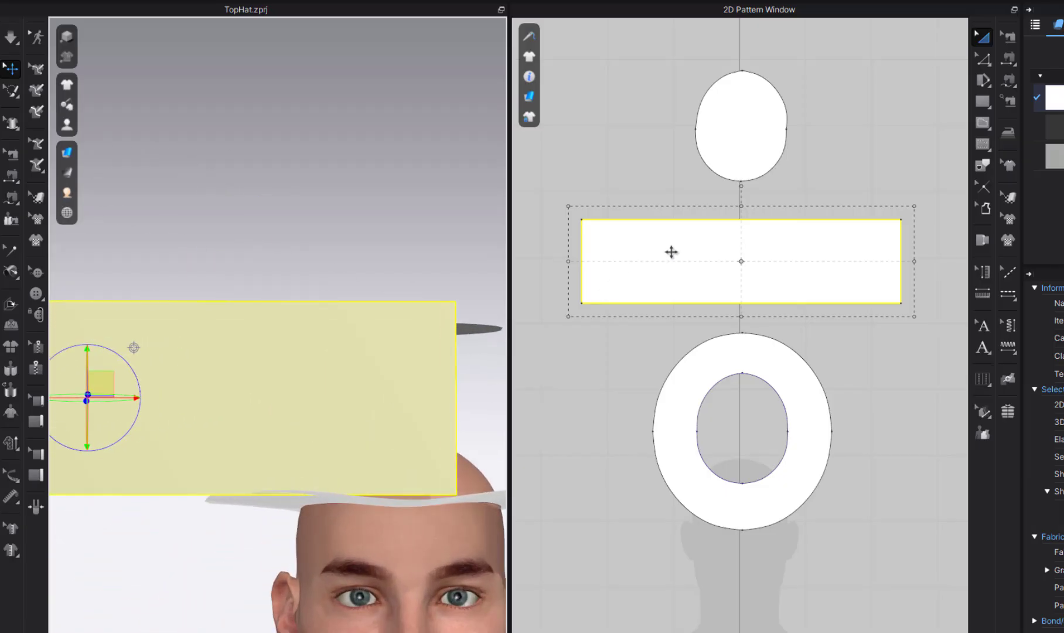
{"action": "left_click_drag", "start_coordinate": [742, 207], "coordinate": [742, 228]}
{"action": "mouse_move", "coordinate": [460, 451]}
{"action": "right_mouse_down"}
{"action": "mouse_move", "coordinate": [452, 456]}
{"action": "mouse_move", "coordinate": [463, 450]}
{"action": "right_mouse_up"}
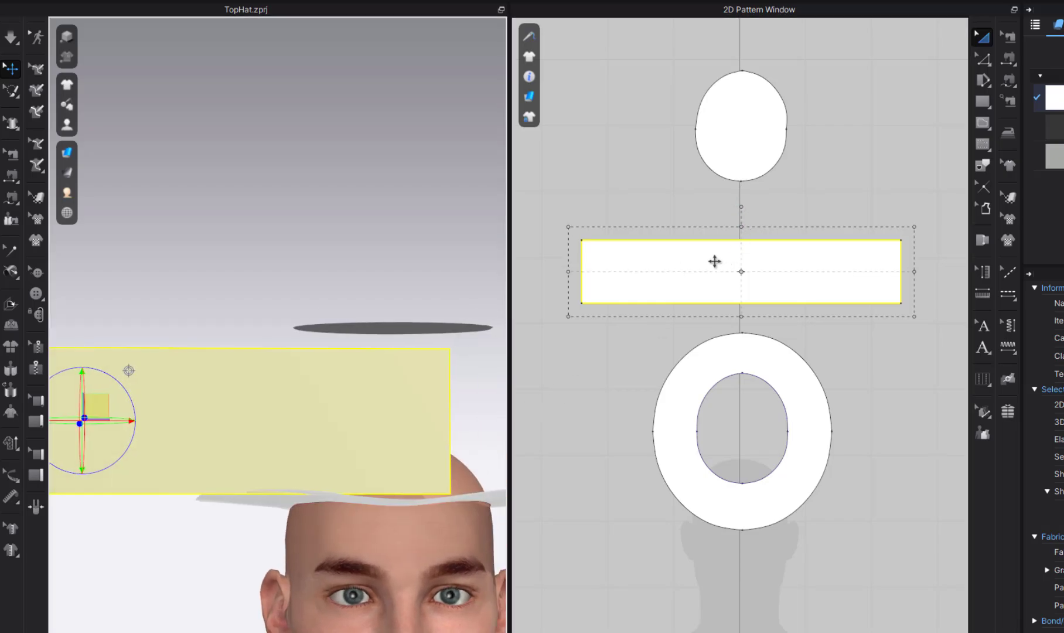
{"action": "mouse_move", "coordinate": [746, 235]}
{"action": "left_mouse_down"}
{"action": "mouse_move", "coordinate": [744, 225]}
{"action": "mouse_move", "coordinate": [737, 233]}
{"action": "left_mouse_up"}
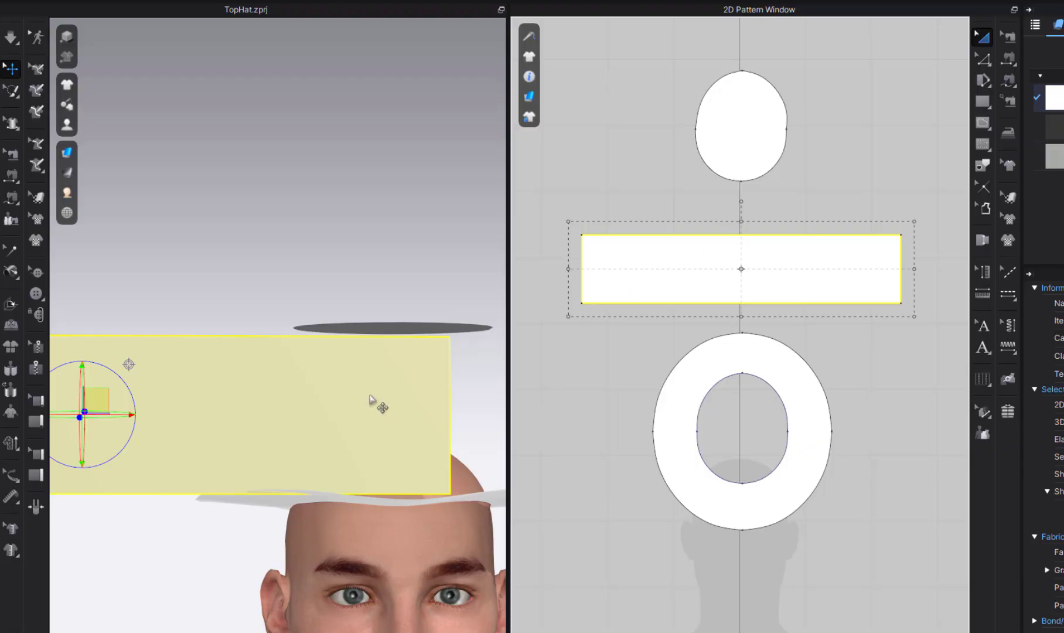
{"action": "right_click_drag", "start_coordinate": [391, 407], "coordinate": [400, 447]}
{"action": "middle_click_drag", "start_coordinate": [351, 437], "coordinate": [394, 433]}
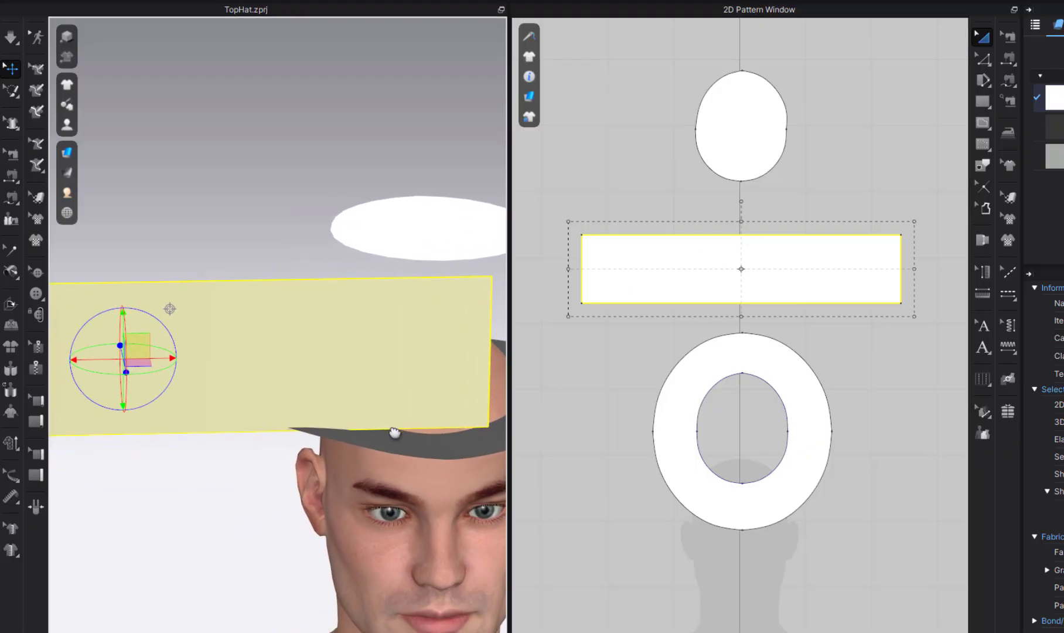
{"action": "scroll", "coordinate": [307, 422], "scroll_direction": "down", "scroll_amount": 5}
{"action": "right_click_drag", "start_coordinate": [317, 421], "coordinate": [296, 401]}
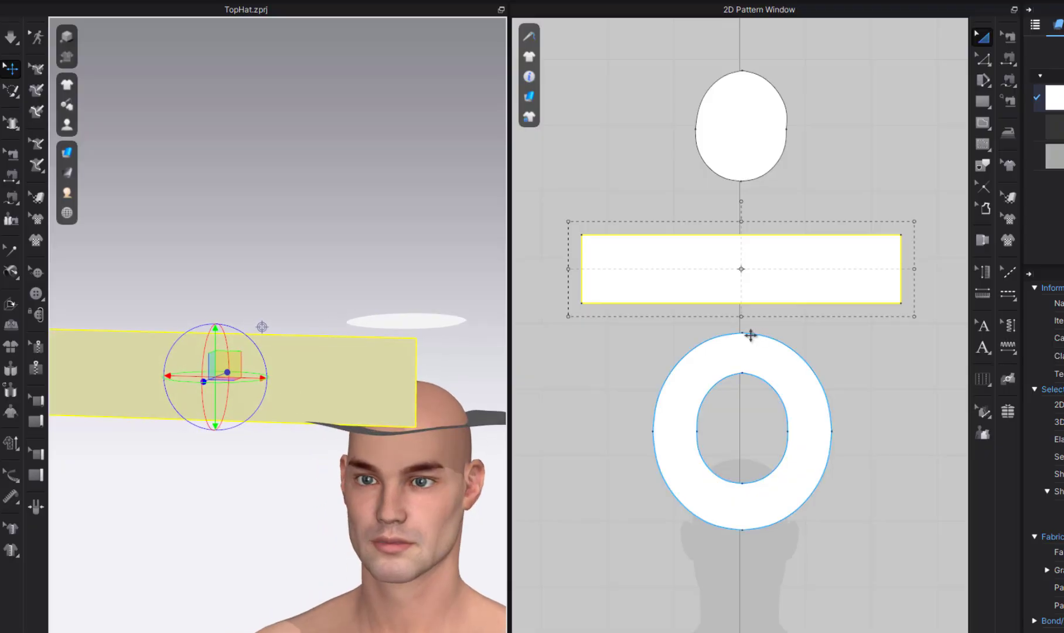
Shift the crown rectangle sideways in the 3D view so it is centred in front of the avatar's head.
{"action": "right_click_drag", "start_coordinate": [454, 449], "coordinate": [456, 458]}
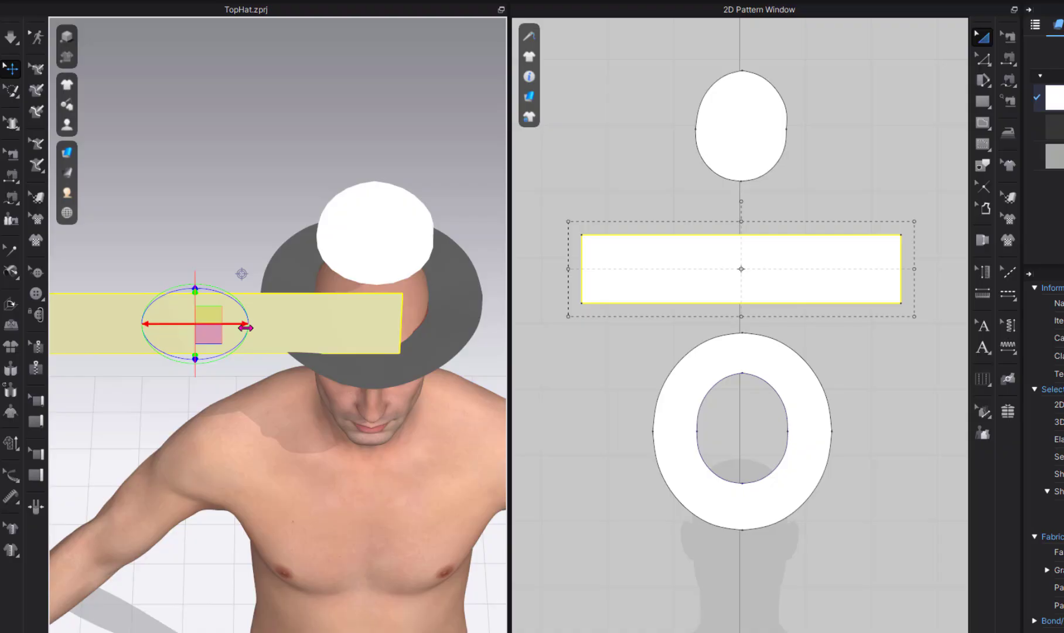
{"action": "left_click_drag", "start_coordinate": [247, 329], "coordinate": [413, 337]}
{"action": "scroll", "coordinate": [416, 350], "scroll_direction": "up", "scroll_amount": 4}
{"action": "middle_click_drag", "start_coordinate": [409, 380], "coordinate": [285, 460]}
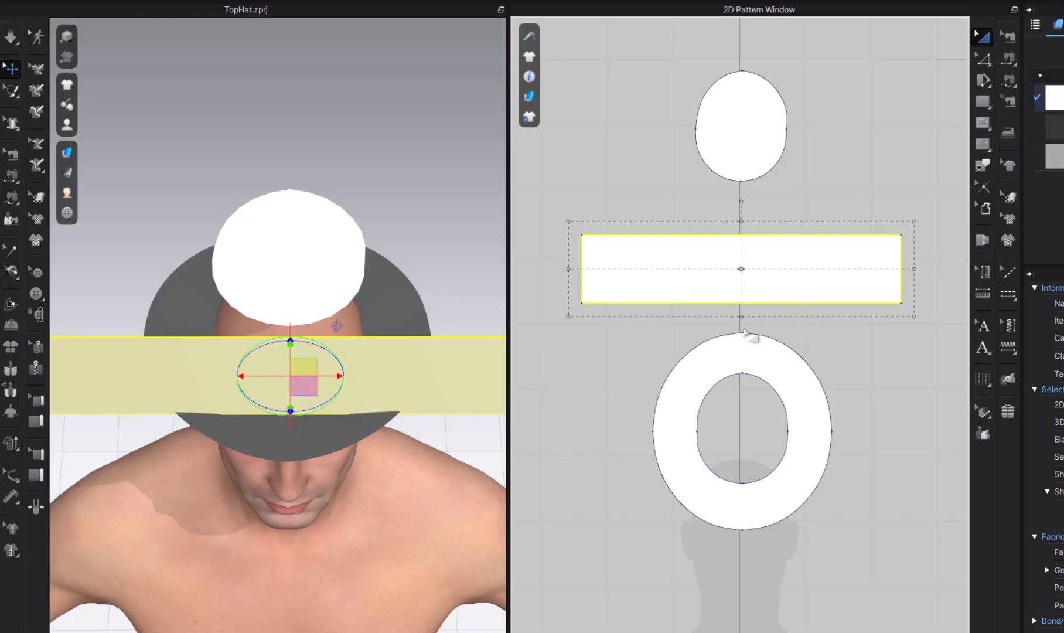
Split the crown rectangle's upper edge with a point at its midpoint and check the lengths of both halves.
{"action": "key", "text": "x"}
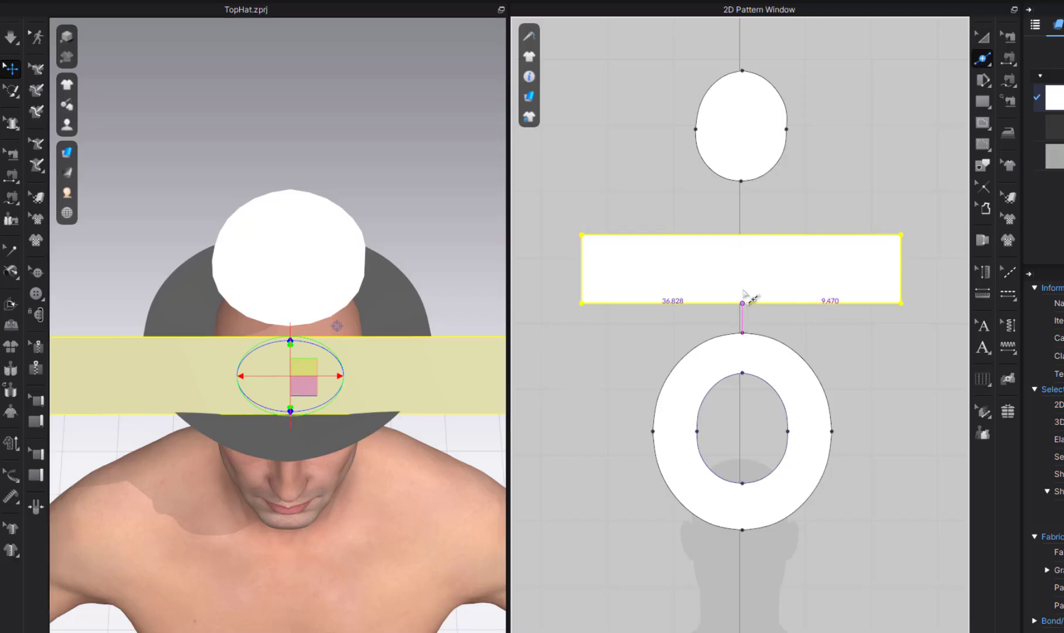
{"action": "left_click", "coordinate": [742, 235]}
{"action": "scroll", "coordinate": [750, 305], "scroll_direction": "up", "scroll_amount": 1}
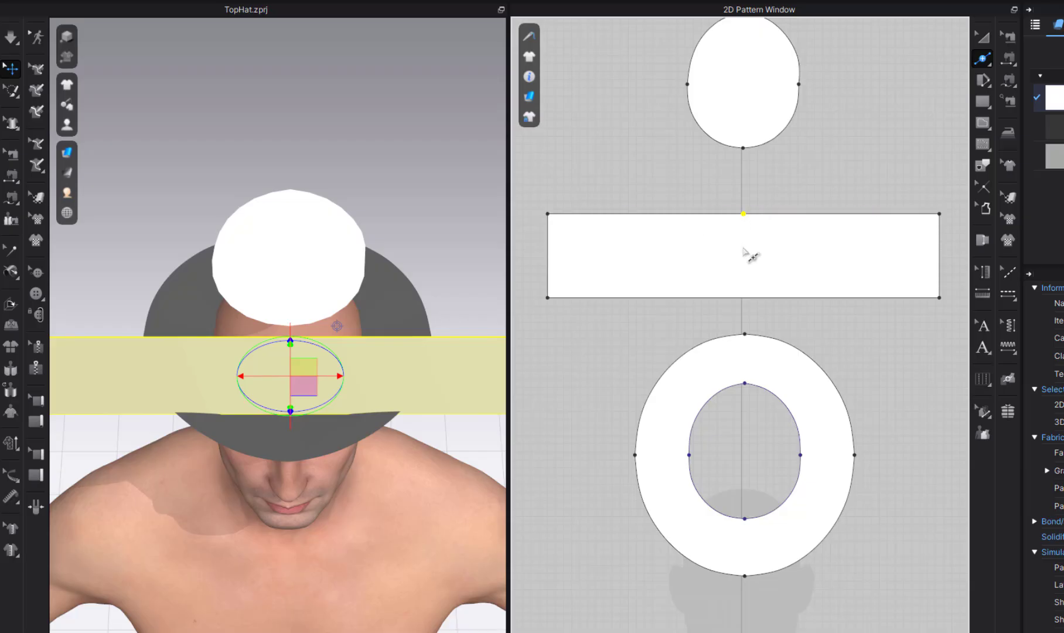
{"action": "key", "text": "z"}
{"action": "left_click", "coordinate": [802, 215]}
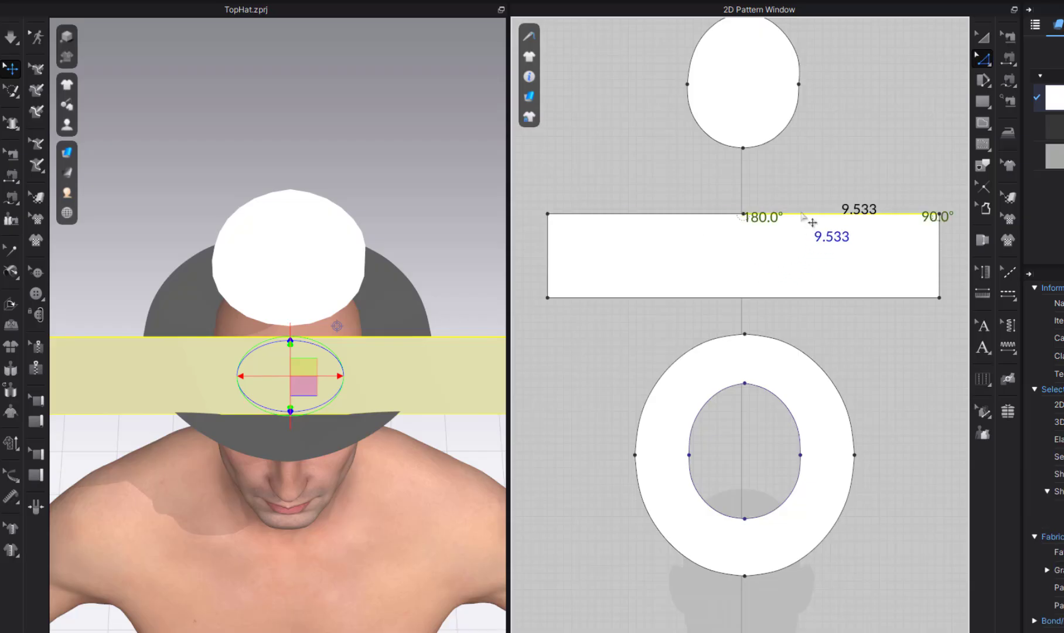
{"action": "left_click", "coordinate": [680, 221]}
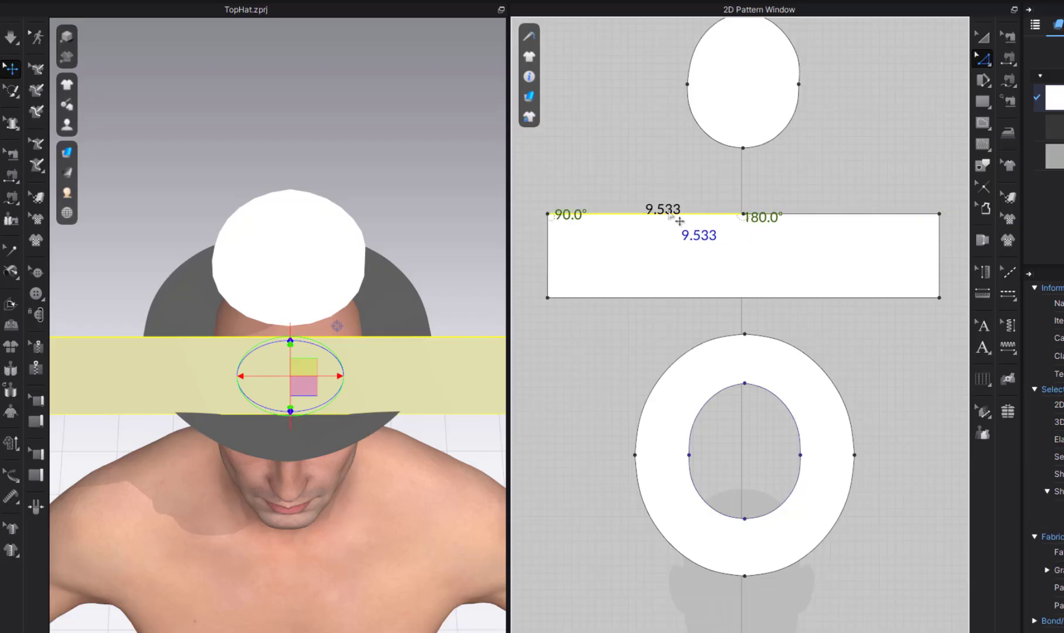
{"action": "left_click", "coordinate": [794, 205]}
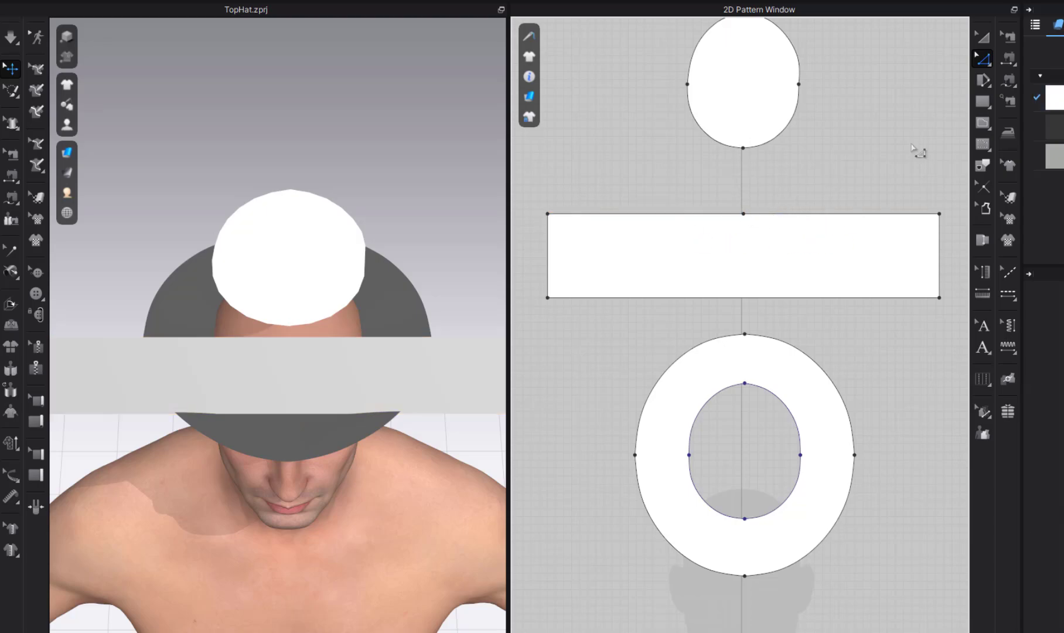
{"action": "right_click_drag", "start_coordinate": [886, 186], "coordinate": [876, 228]}
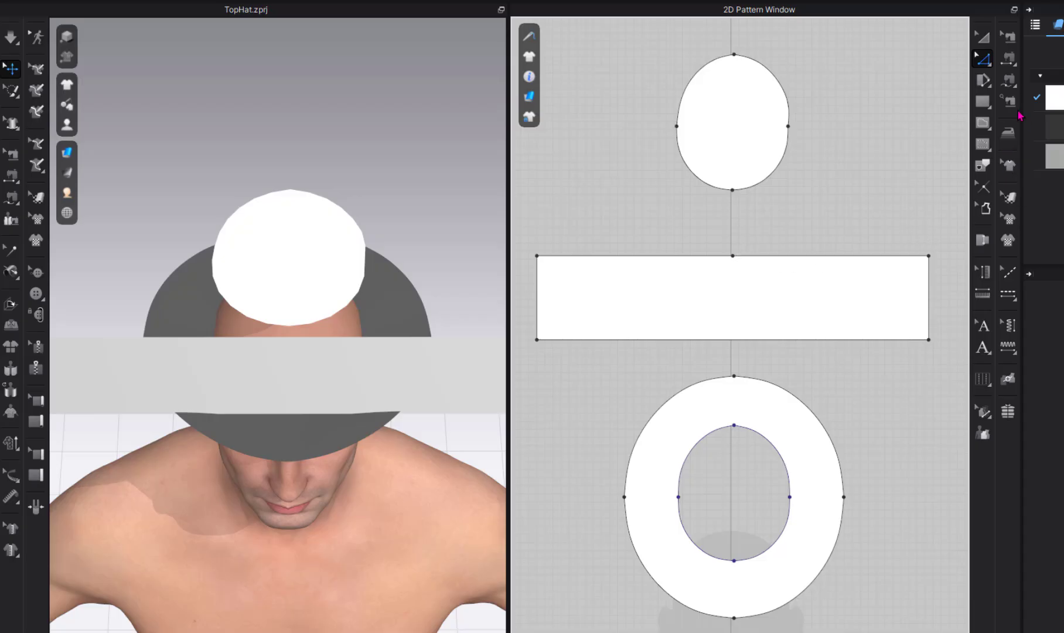
Apply Strengthen to the oval crown-top pattern above the head.
{"action": "left_click", "coordinate": [328, 256]}
{"action": "right_click_drag", "start_coordinate": [275, 266], "coordinate": [264, 252]}
{"action": "right_click", "coordinate": [264, 257]}
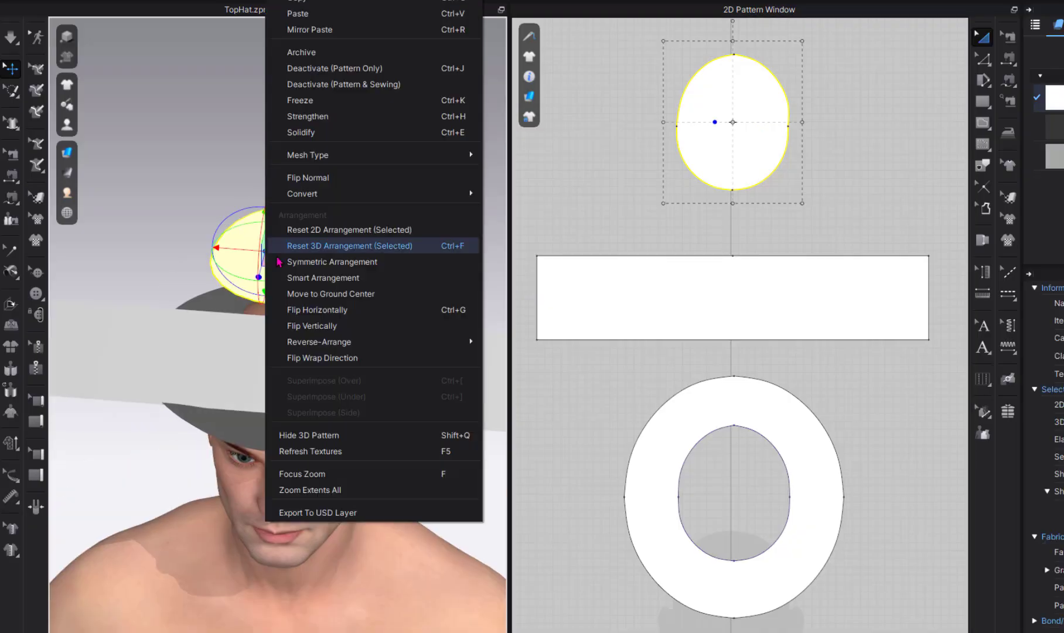
{"action": "left_click", "coordinate": [328, 115]}
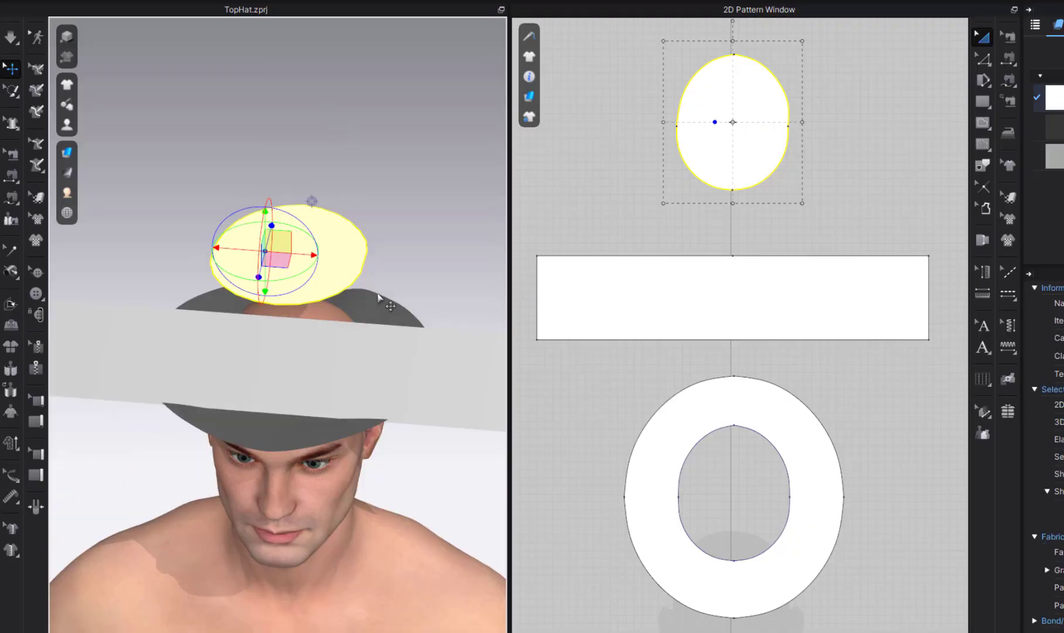
{"action": "left_click", "coordinate": [387, 271]}
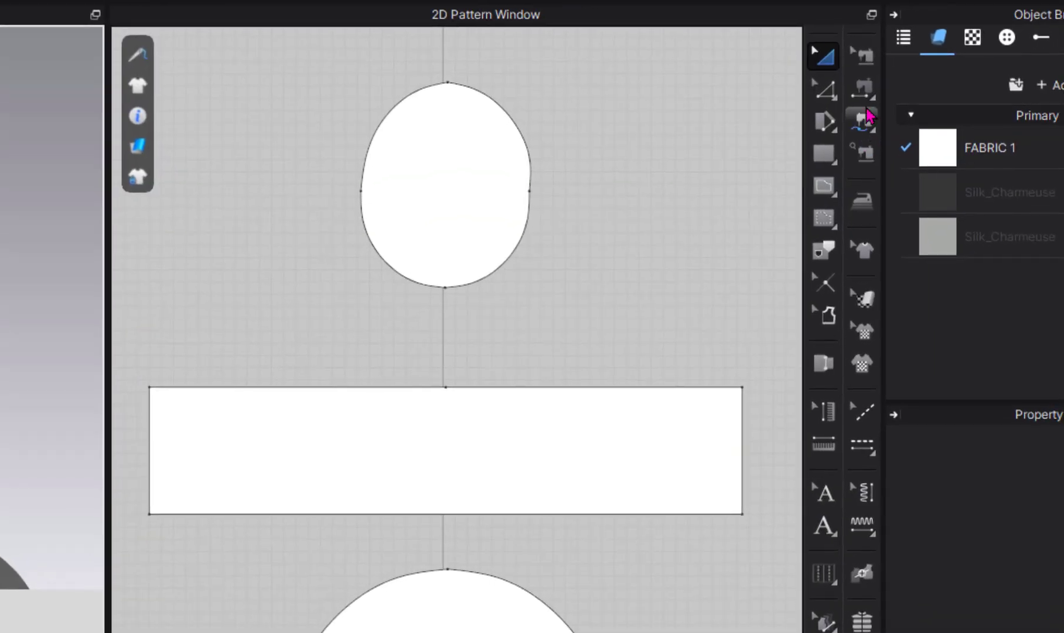
With M:N Free Sewing, sew the right half of the crown rectangle's upper edge to both right-hand segments of the crown-top oval, starting from the centre.
{"action": "left_click", "coordinate": [862, 120]}
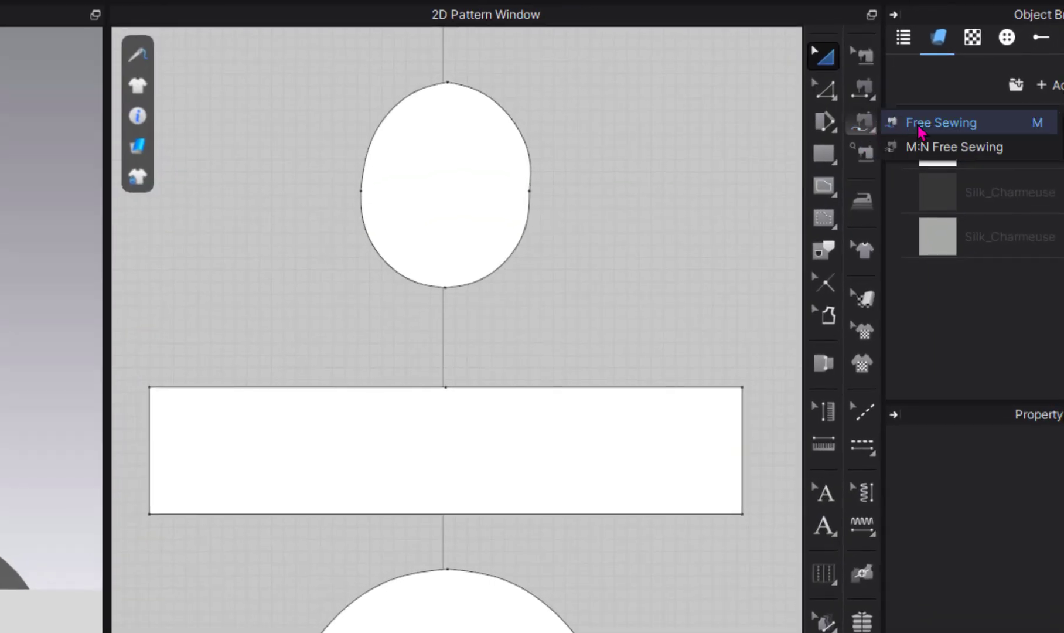
{"action": "left_click", "coordinate": [914, 145]}
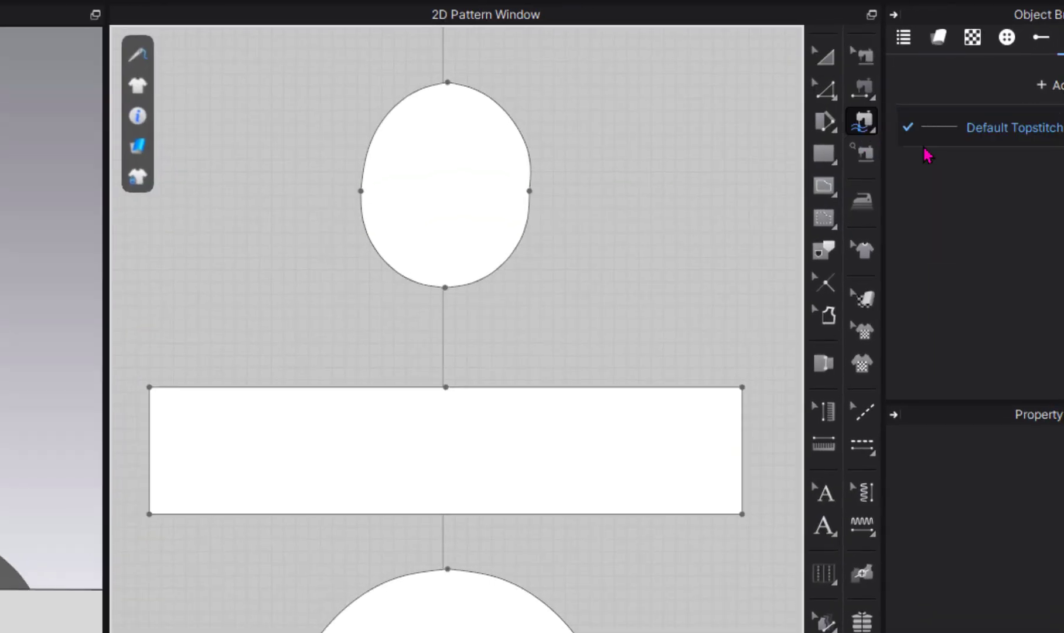
{"action": "left_click", "coordinate": [446, 388]}
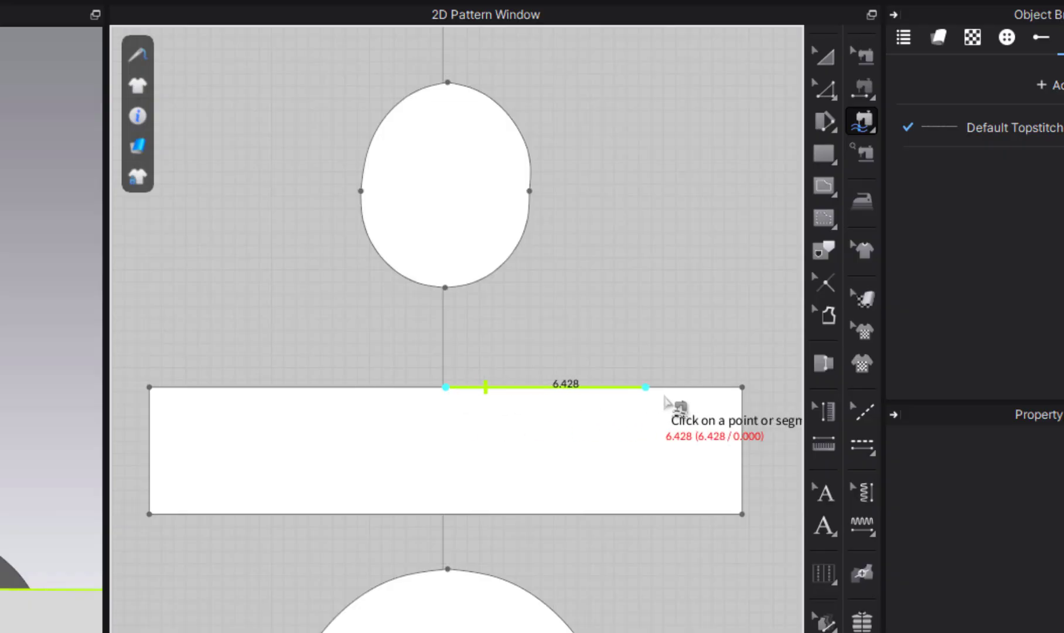
{"action": "left_click", "coordinate": [739, 395]}
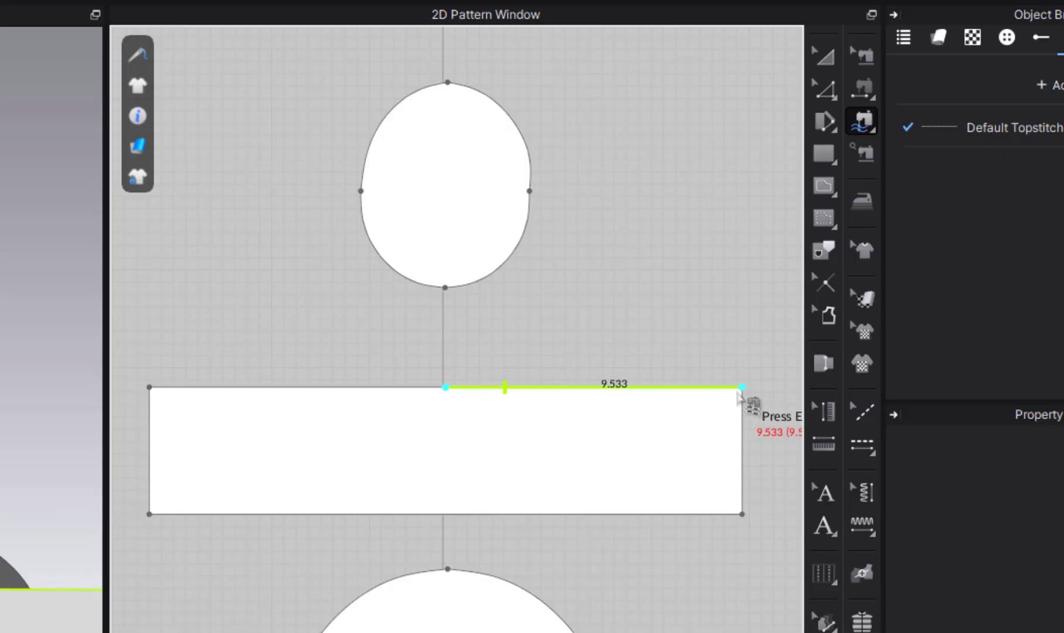
{"action": "left_click", "coordinate": [445, 288]}
{"action": "left_click", "coordinate": [543, 199]}
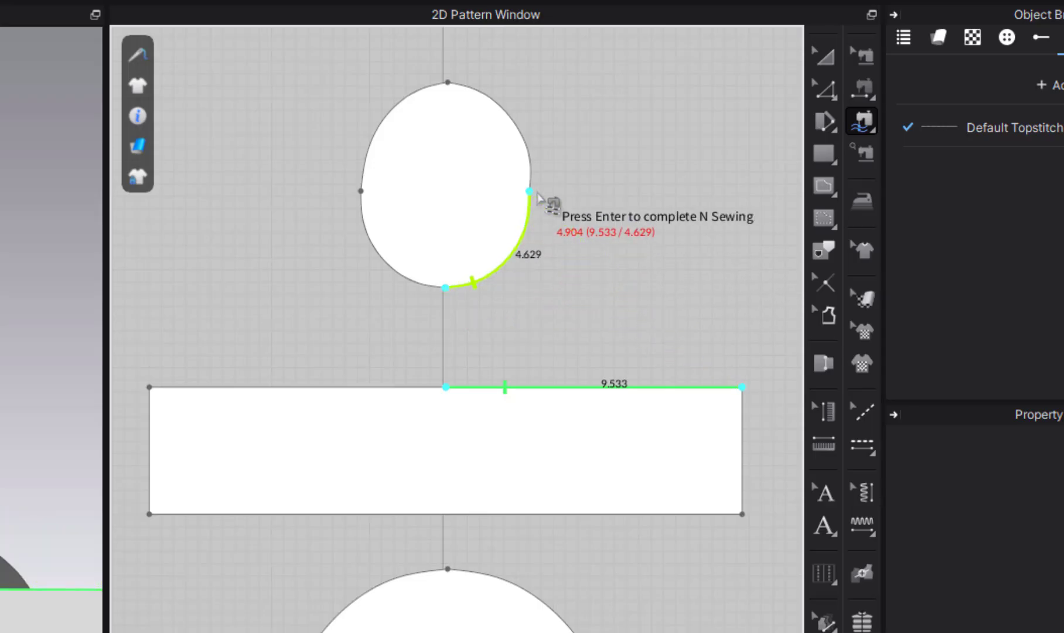
{"action": "left_click", "coordinate": [448, 83]}
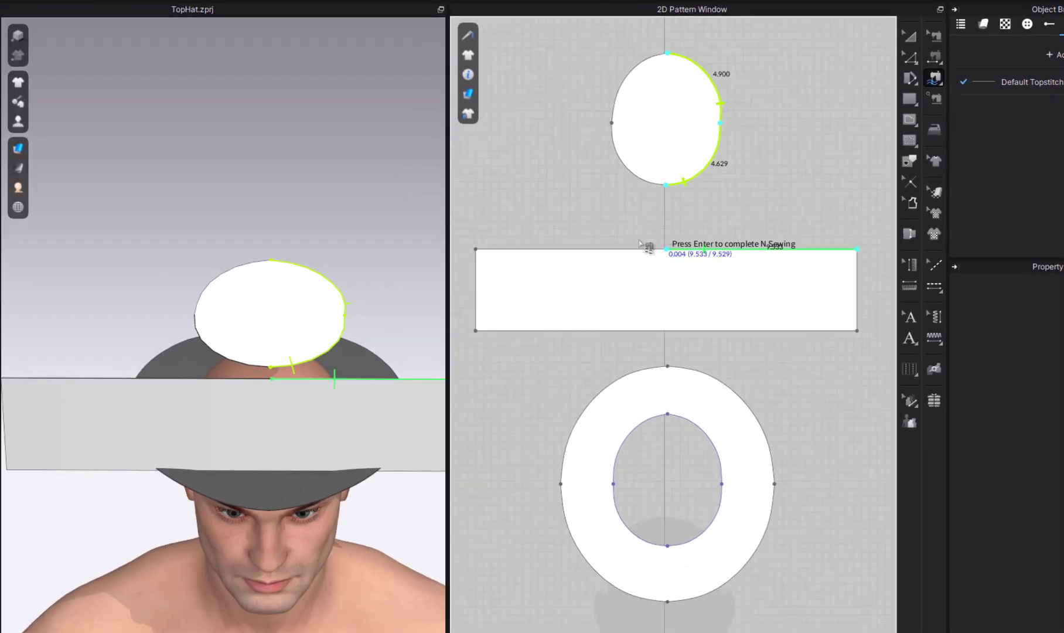
{"action": "middle_click_drag", "start_coordinate": [756, 250], "coordinate": [822, 242]}
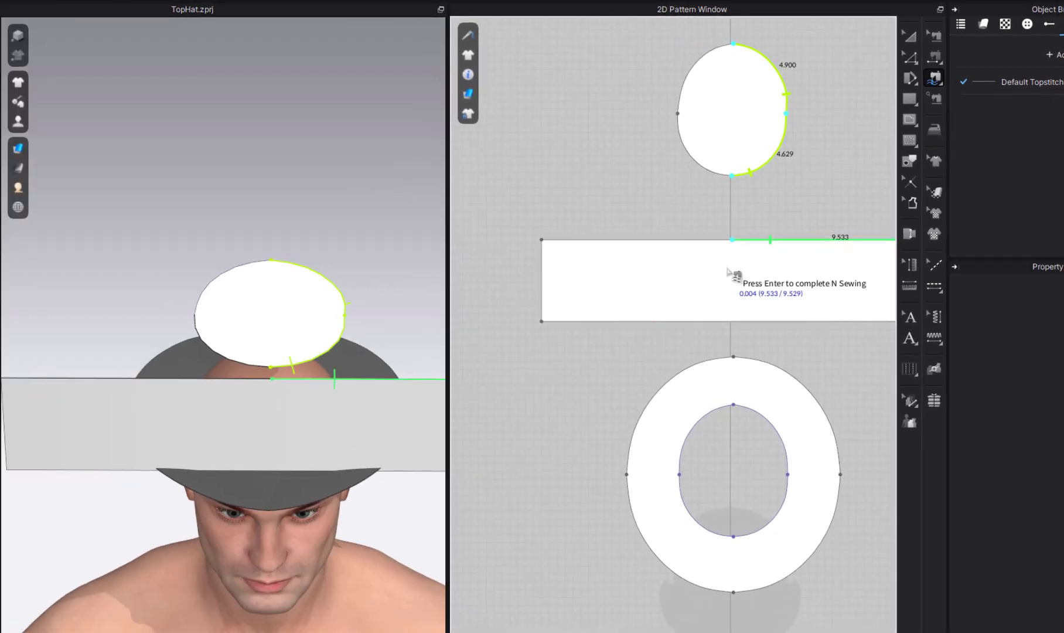
{"action": "key", "text": "Return"}
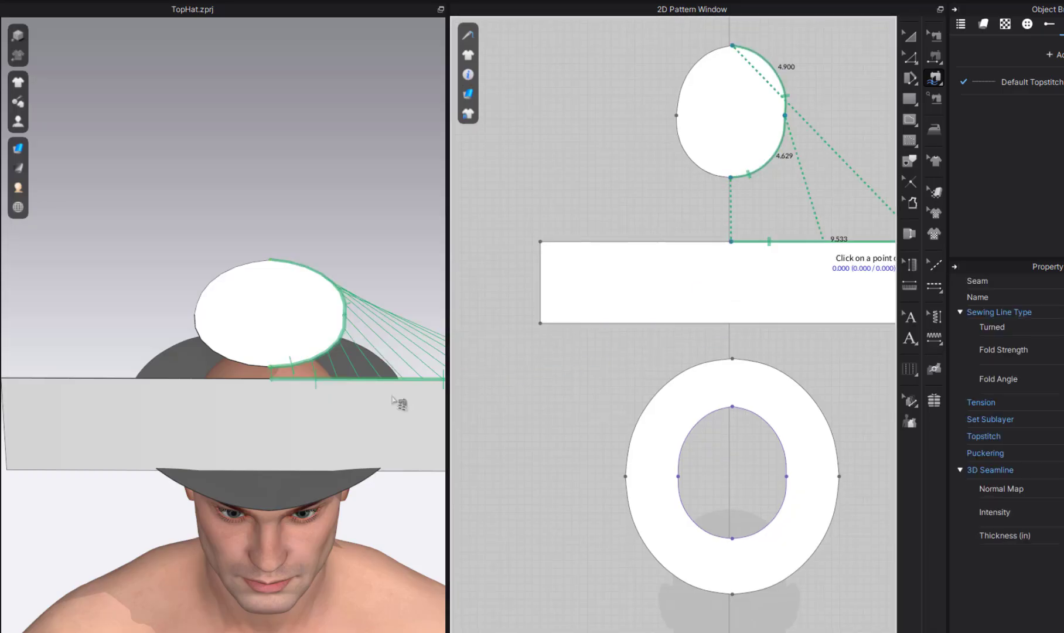
Sew the left half of the crown rectangle's upper edge to the two left-hand segments of the crown-top oval, starting from the centre.
{"action": "left_click", "coordinate": [731, 242]}
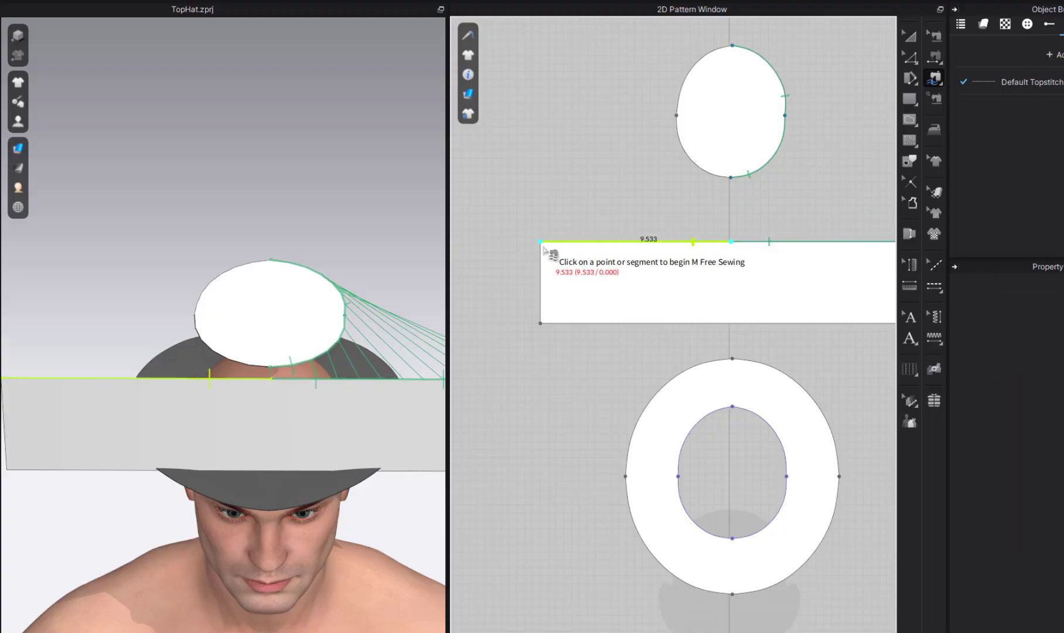
{"action": "key", "text": "Return"}
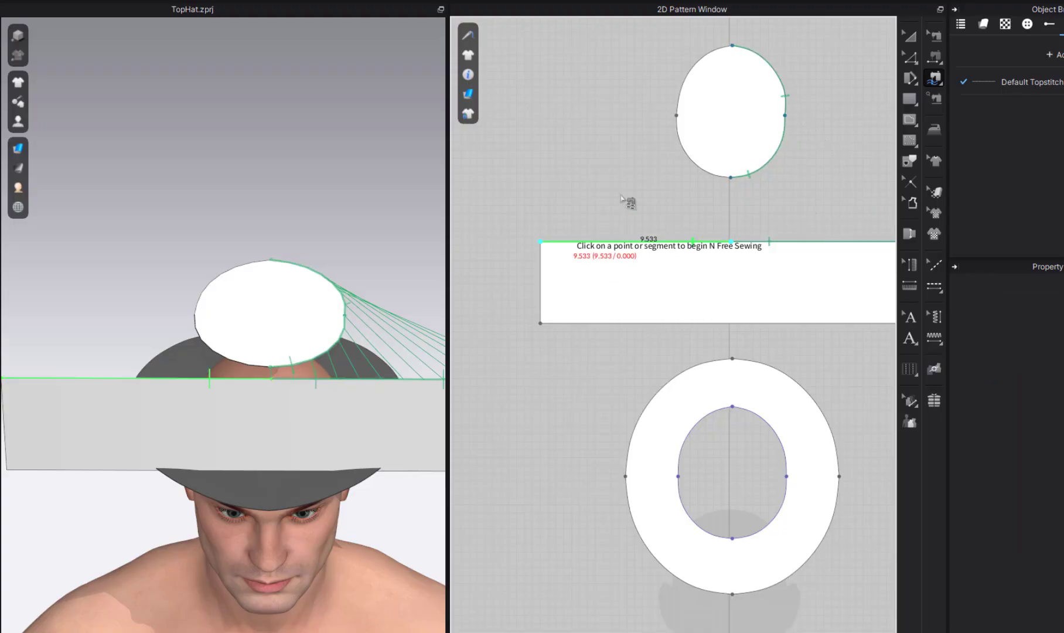
{"action": "left_click", "coordinate": [732, 178]}
{"action": "left_click", "coordinate": [677, 116]}
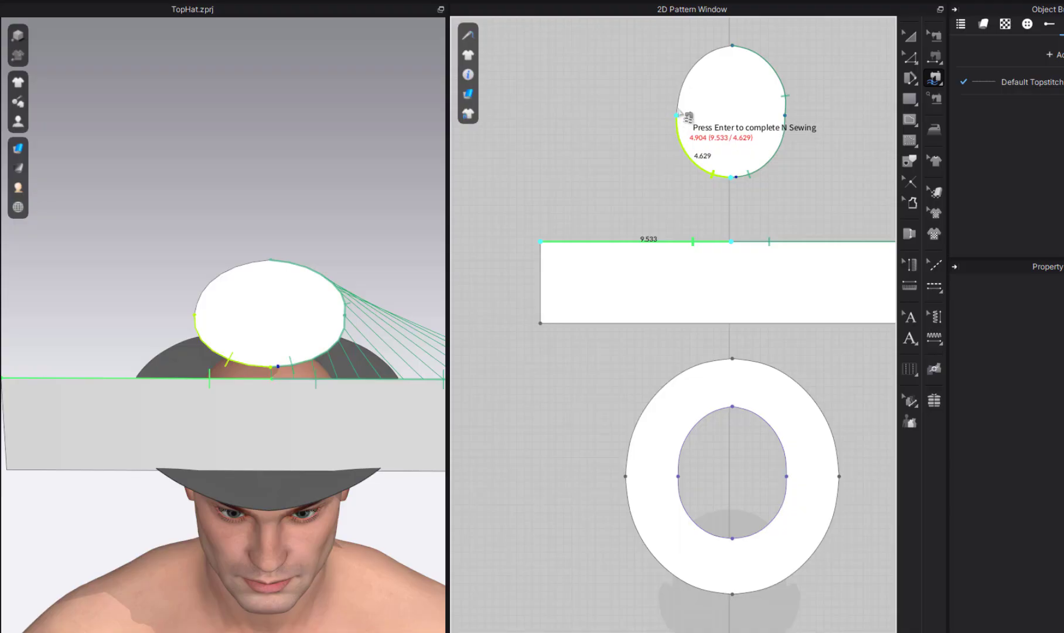
{"action": "left_click", "coordinate": [733, 46]}
{"action": "key", "text": "Return"}
Simulate the sewn crown so the rectangle wraps around the oval top, and inspect its drape from the side.
{"action": "right_click_drag", "start_coordinate": [276, 528], "coordinate": [297, 466]}
{"action": "scroll", "coordinate": [298, 468], "scroll_direction": "up", "scroll_amount": 3}
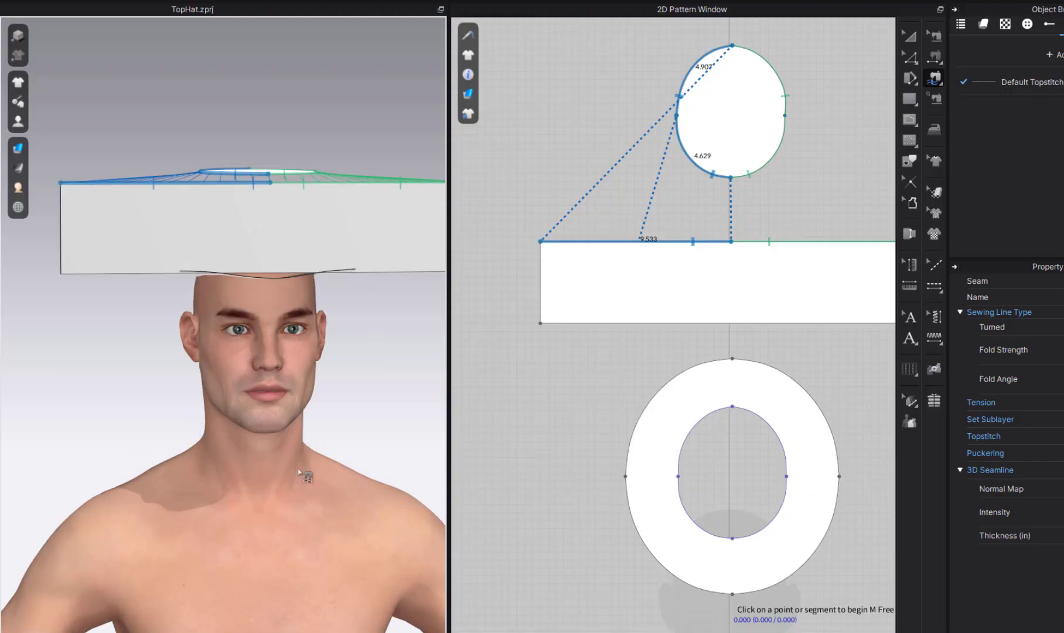
{"action": "key", "text": "space"}
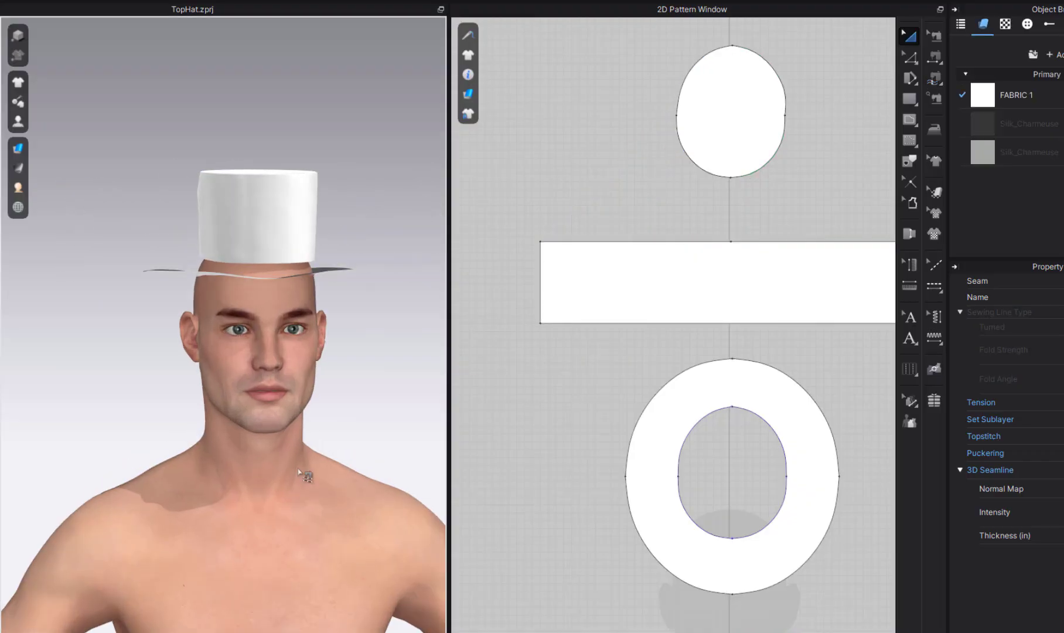
{"action": "right_click_drag", "start_coordinate": [298, 472], "coordinate": [428, 463]}
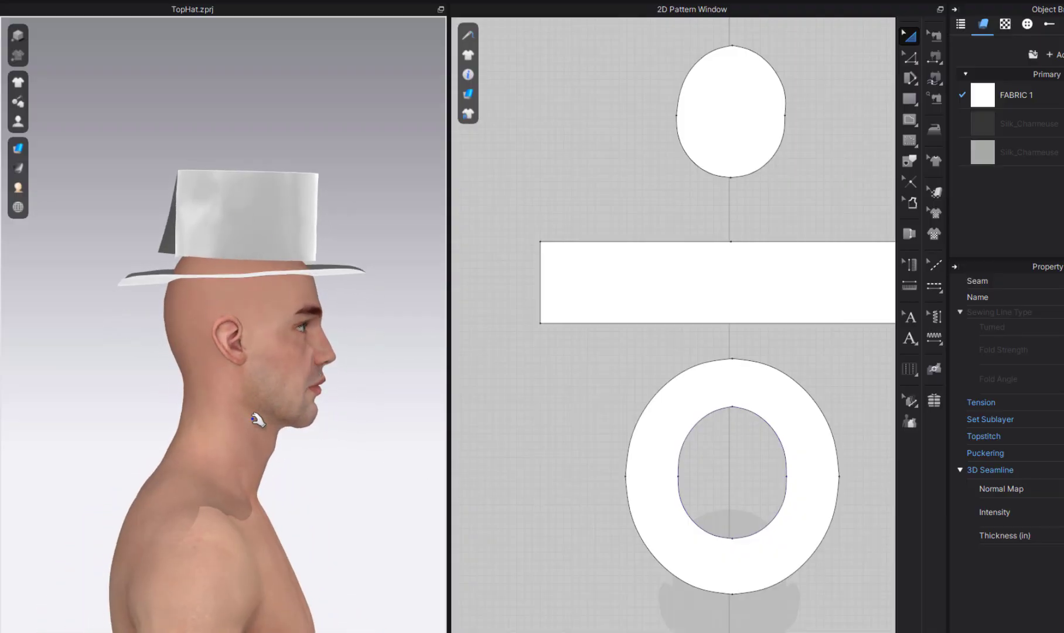
{"action": "scroll", "coordinate": [266, 436], "scroll_direction": "up", "scroll_amount": 5}
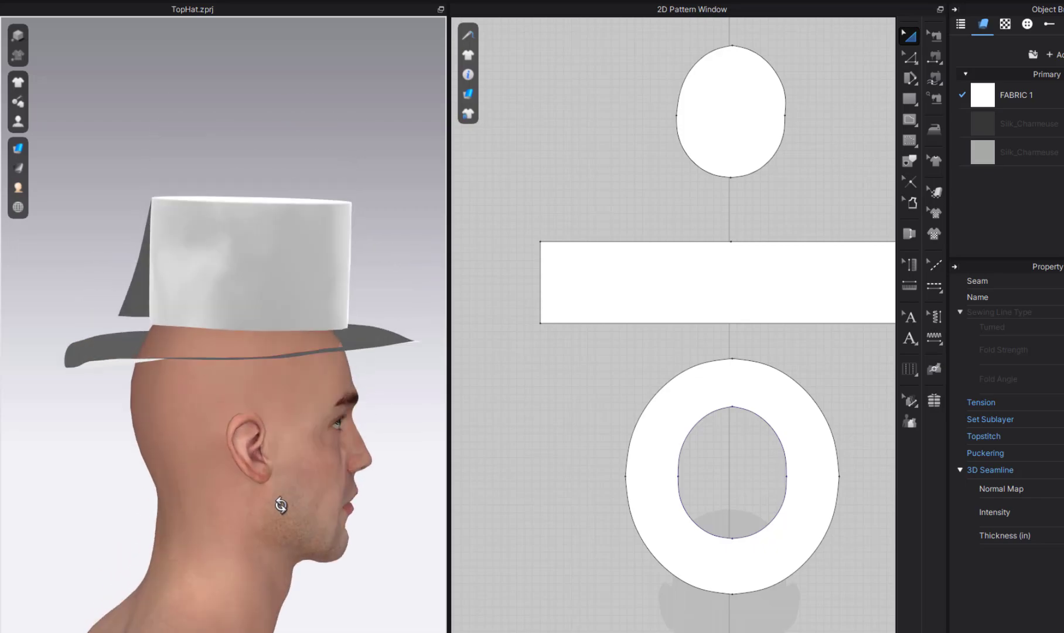
Select the crown-top oval, tilt it in the 3D side view so its front edge sits higher than its back, and simulate briefly.
{"action": "key", "text": "m"}
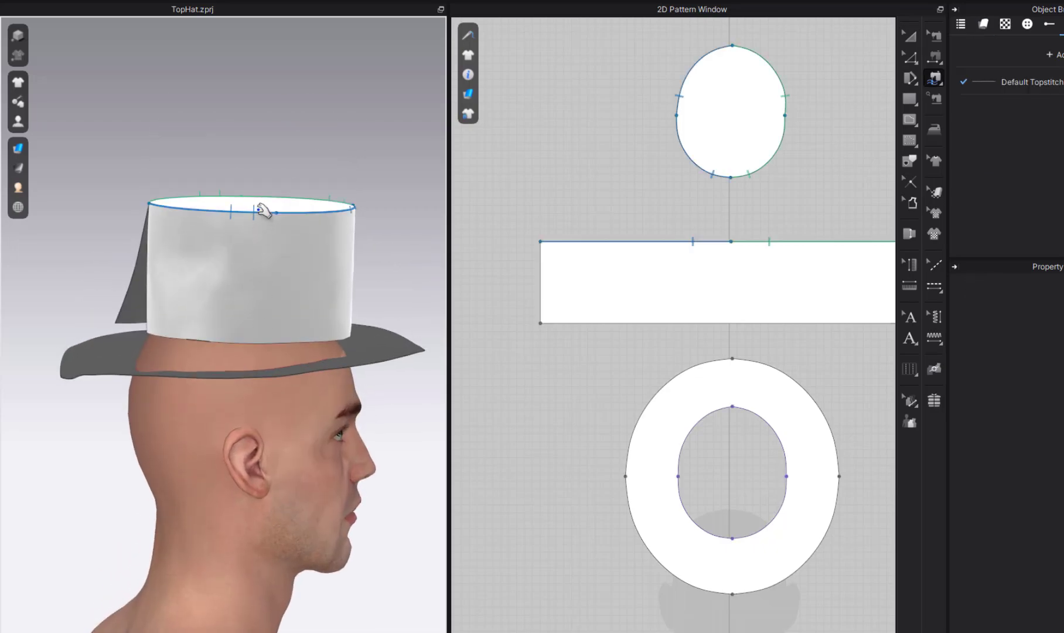
{"action": "key", "text": "a"}
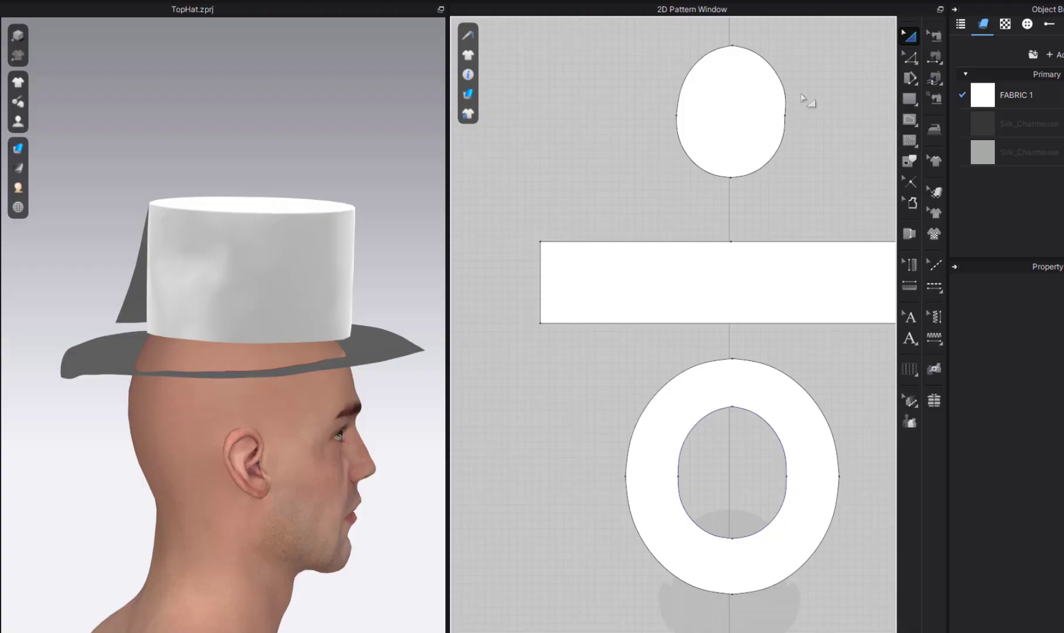
{"action": "left_click", "coordinate": [758, 109]}
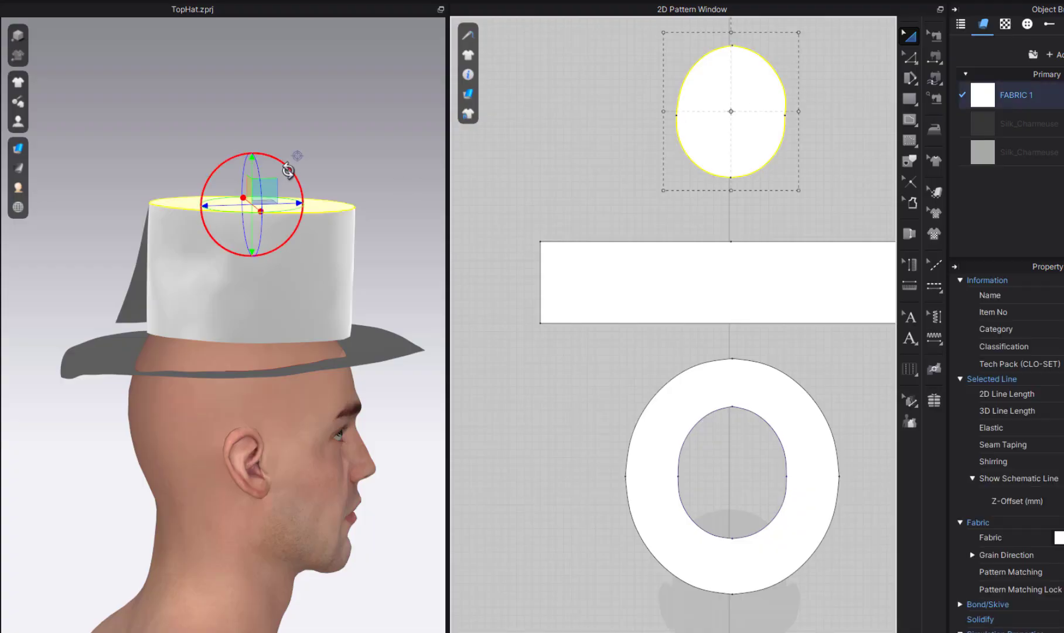
{"action": "key", "text": "space"}
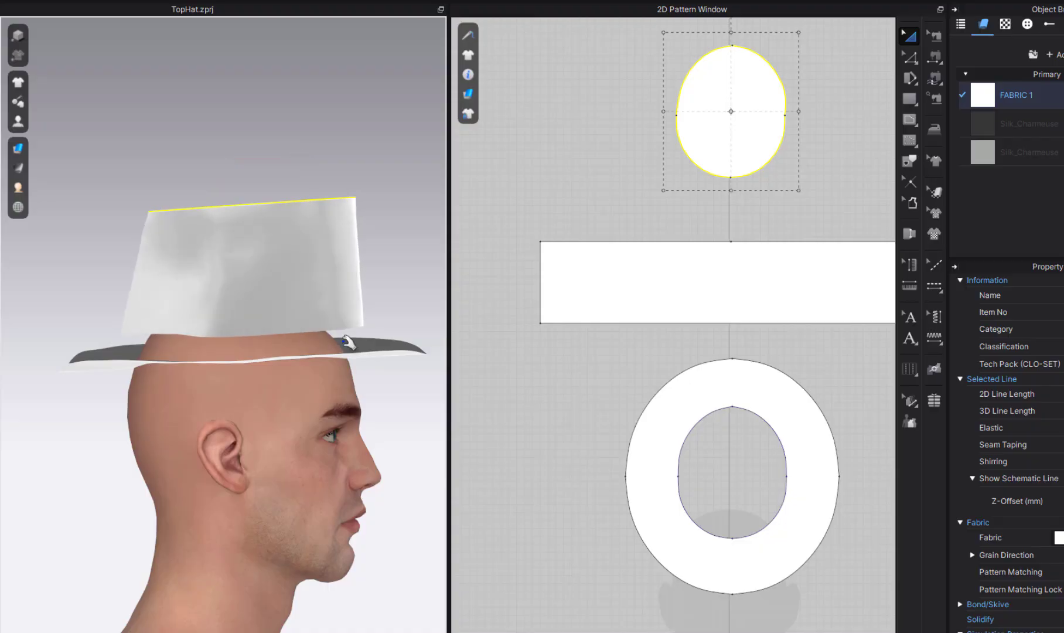
{"action": "key", "text": "space"}
Shift the crown-top oval slightly toward the back of the head and run the simulation briefly to settle the crown.
{"action": "right_click_drag", "start_coordinate": [299, 225], "coordinate": [308, 257]}
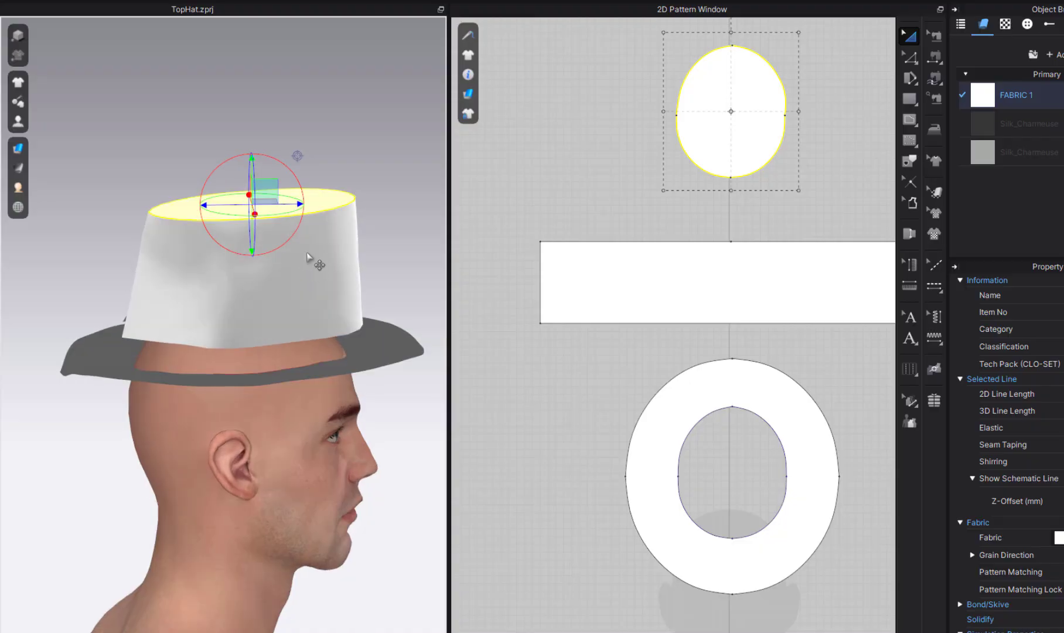
{"action": "left_click_drag", "start_coordinate": [297, 203], "coordinate": [287, 204]}
{"action": "key", "text": "space"}
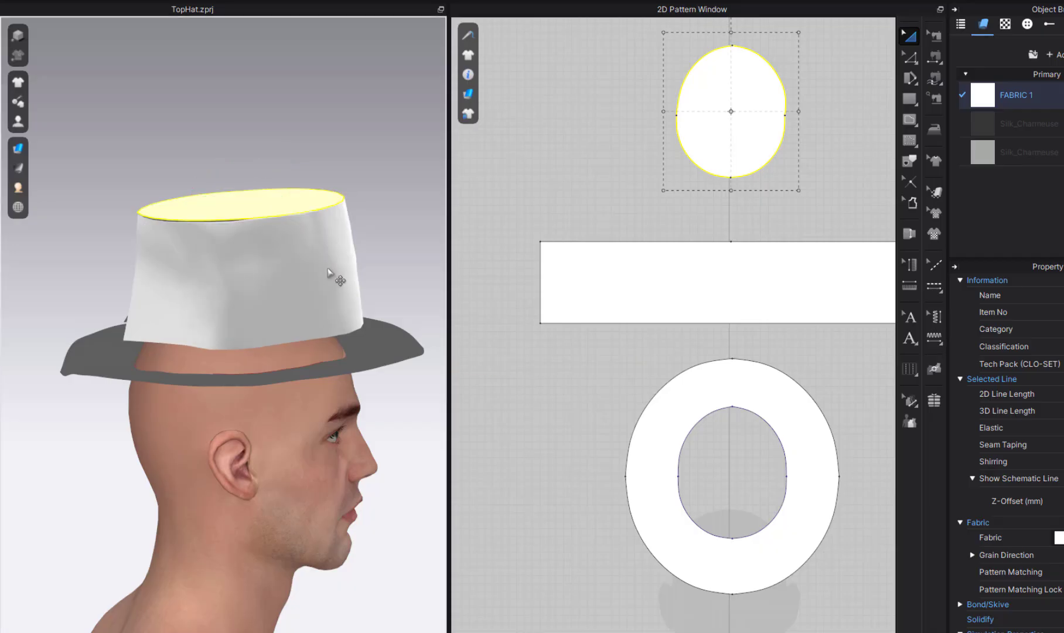
{"action": "key", "text": "space"}
Segment-sew the crown rectangle's two short ends together at the back of the head and simulate to close the seam.
{"action": "right_click_drag", "start_coordinate": [254, 347], "coordinate": [345, 352]}
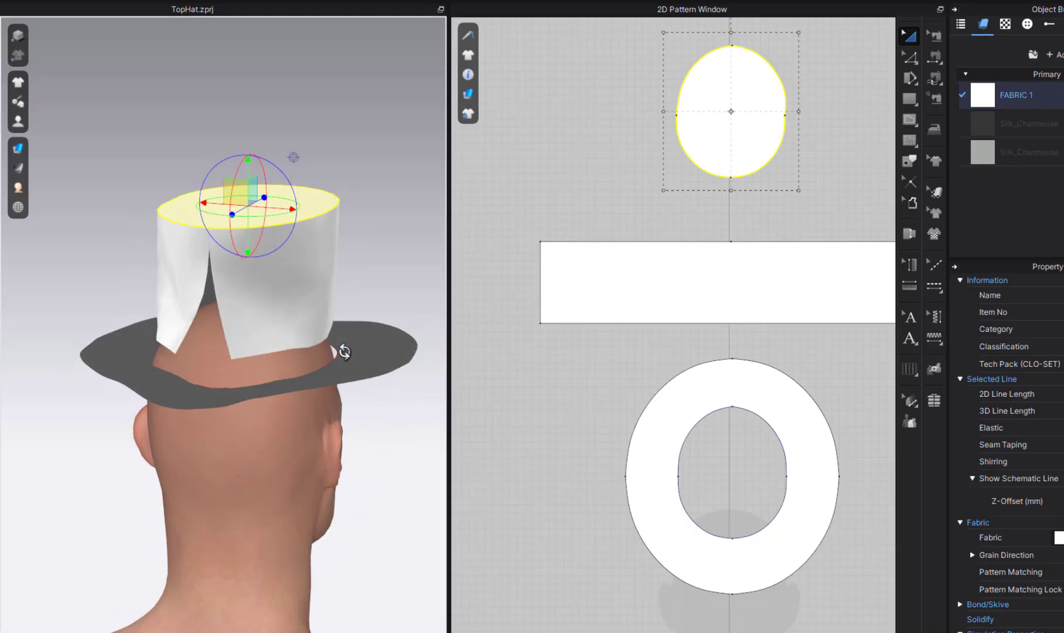
{"action": "left_click", "coordinate": [938, 61]}
{"action": "left_click", "coordinate": [198, 308]}
{"action": "left_click", "coordinate": [223, 312]}
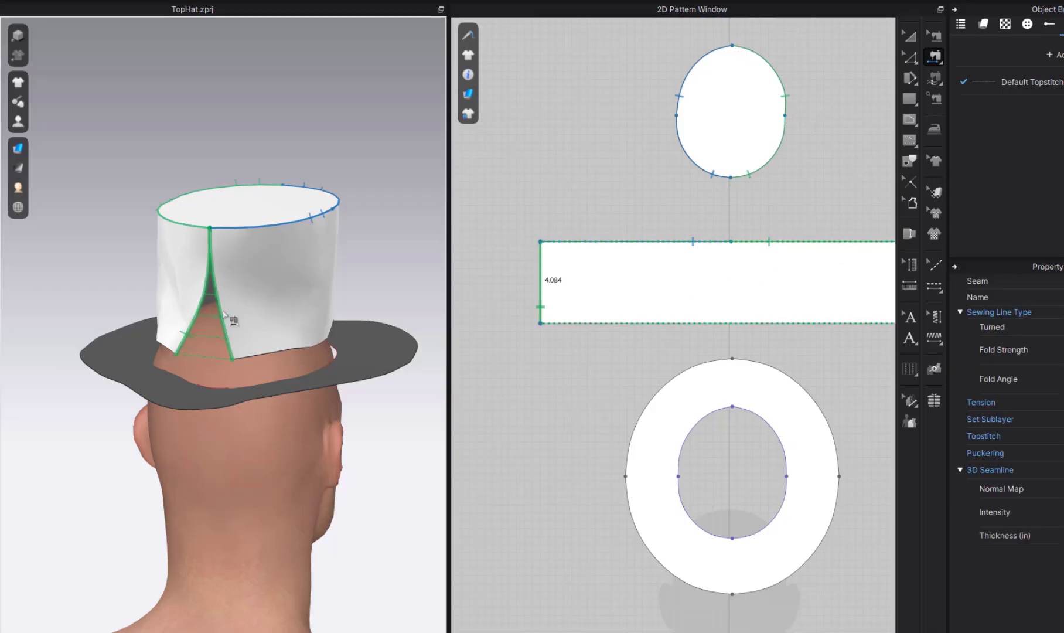
{"action": "right_click_drag", "start_coordinate": [345, 435], "coordinate": [199, 394]}
{"action": "key", "text": "space"}
{"action": "key", "text": "space"}
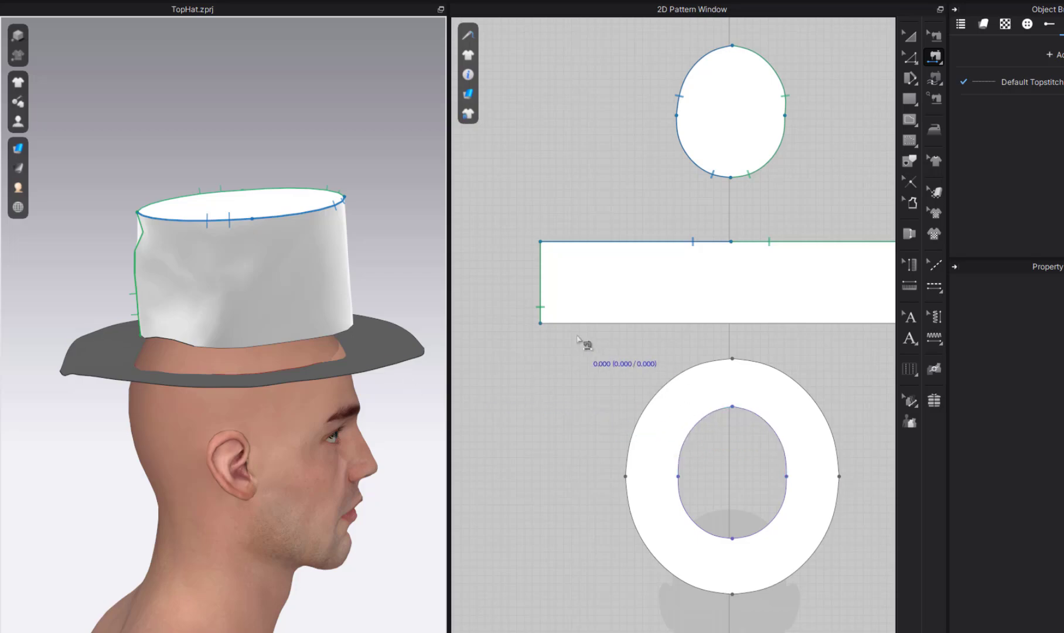
Add a point at the middle of the crown rectangle's lower edge and check the lengths of the two halves.
{"action": "scroll", "coordinate": [749, 415], "scroll_direction": "down", "scroll_amount": 3}
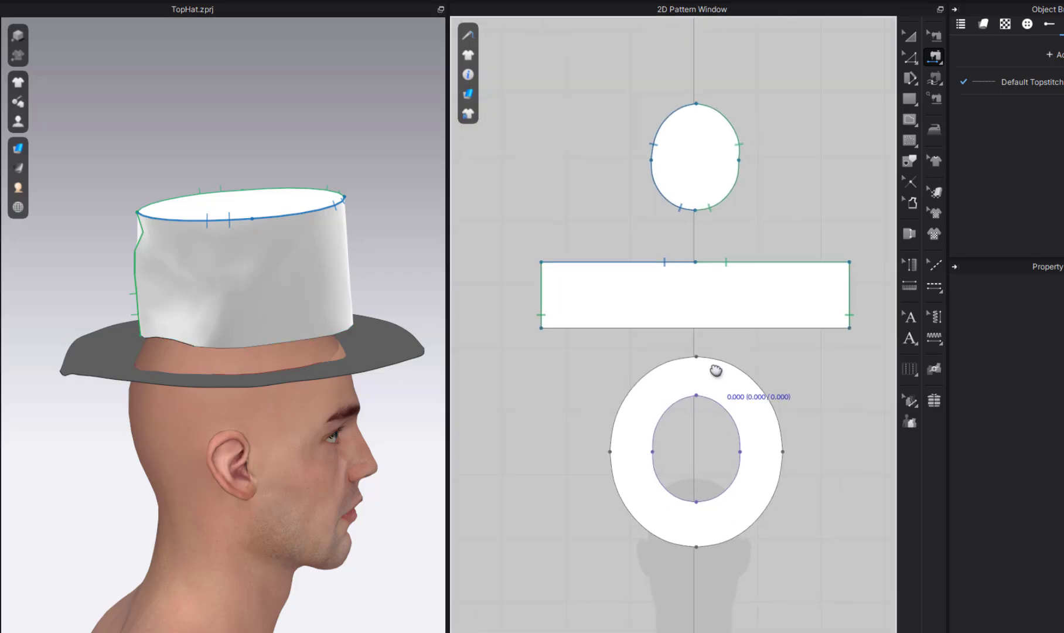
{"action": "left_click", "coordinate": [936, 77]}
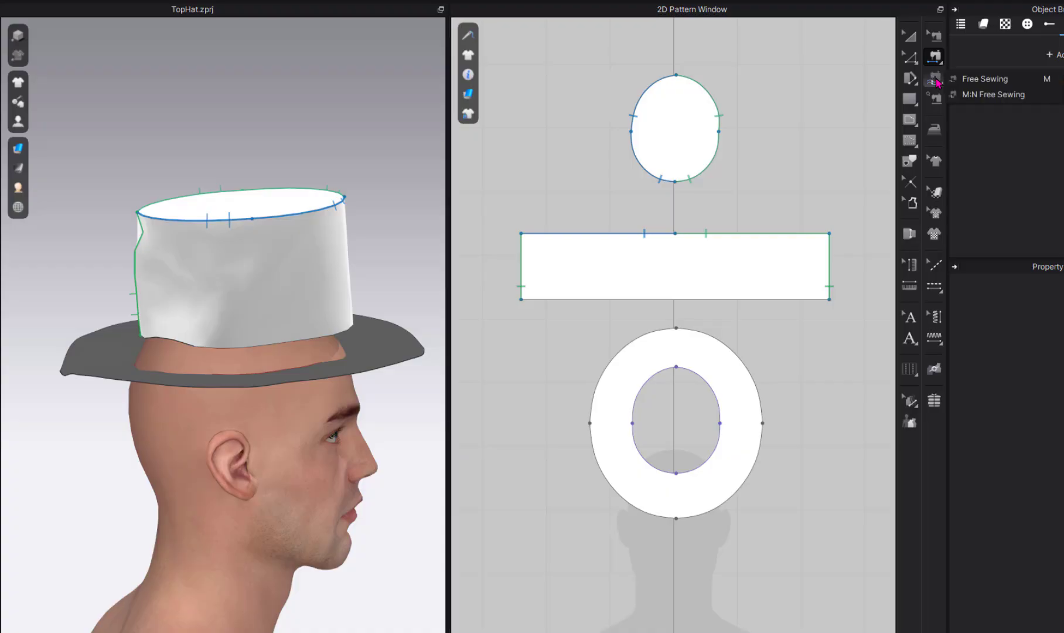
{"action": "left_click", "coordinate": [996, 93]}
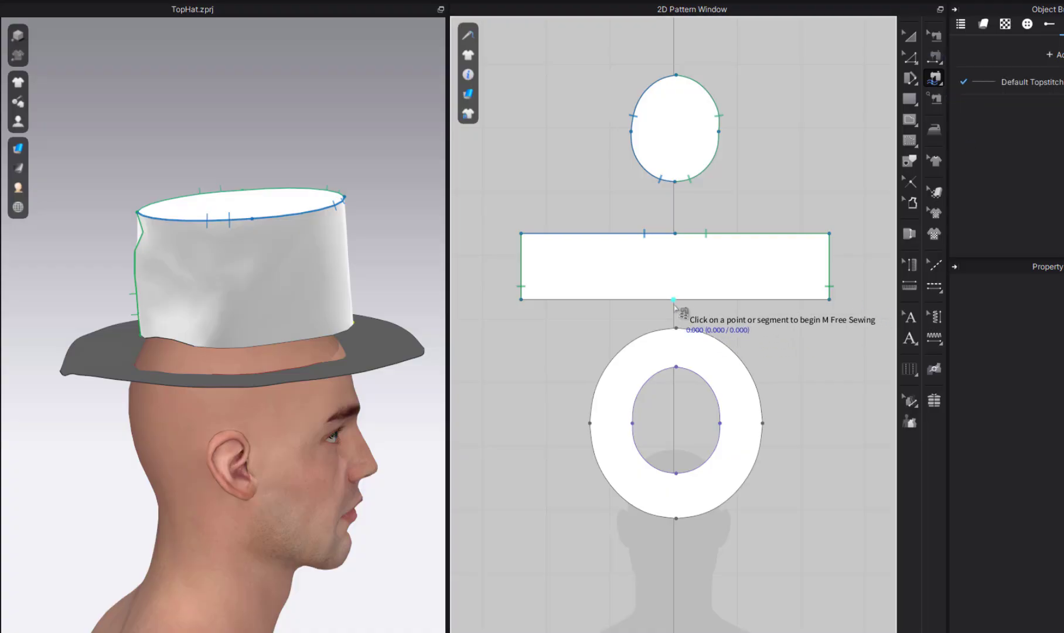
{"action": "key", "text": "x"}
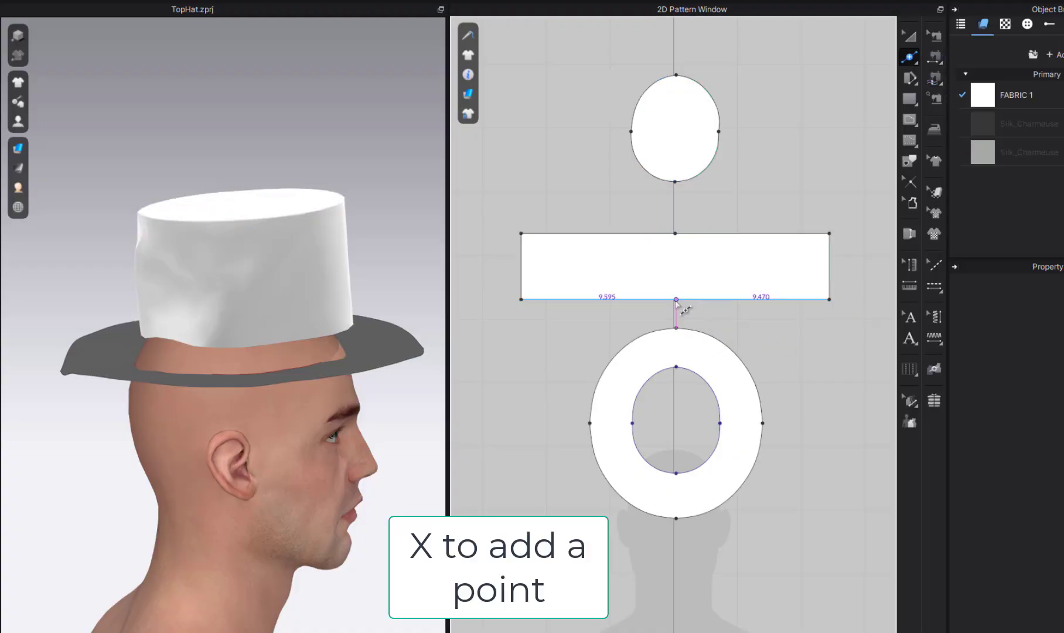
{"action": "scroll", "coordinate": [676, 302], "scroll_direction": "up", "scroll_amount": 5}
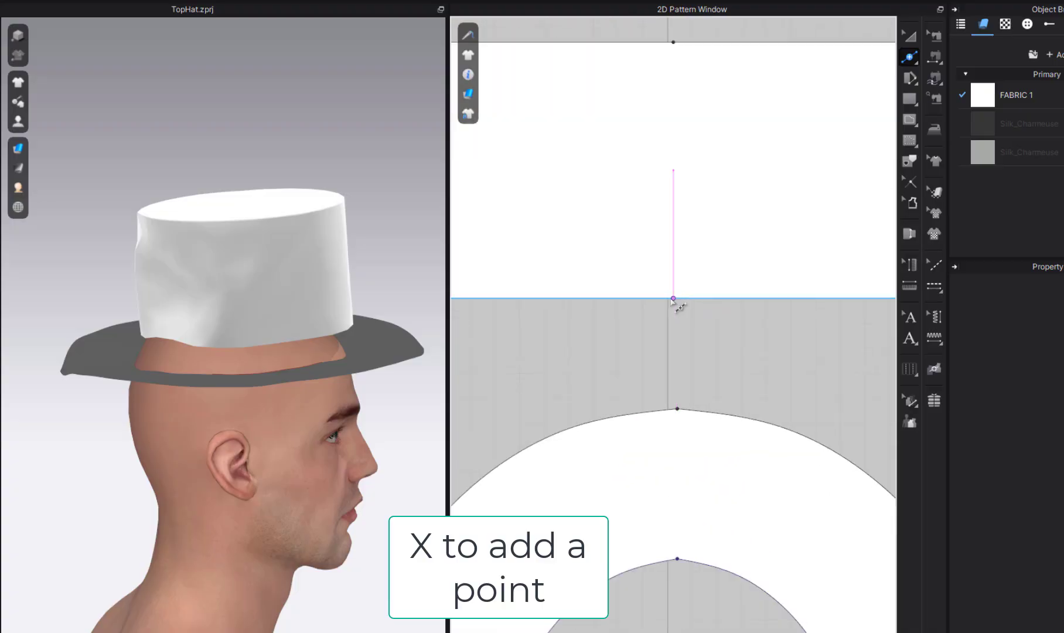
{"action": "left_click", "coordinate": [673, 300]}
{"action": "scroll", "coordinate": [680, 363], "scroll_direction": "down", "scroll_amount": 5}
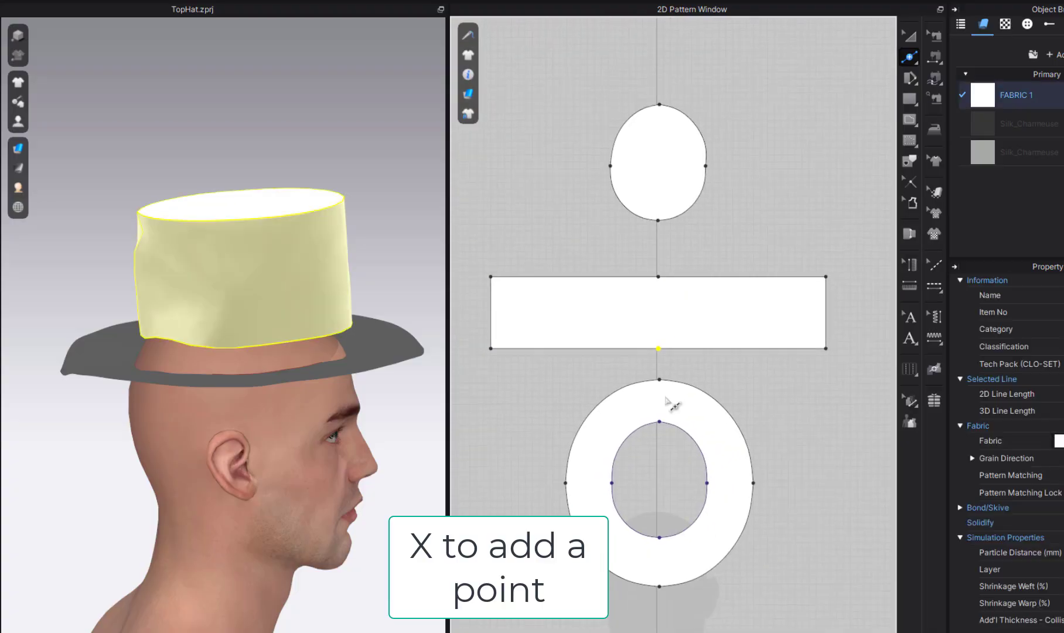
{"action": "left_click", "coordinate": [718, 335]}
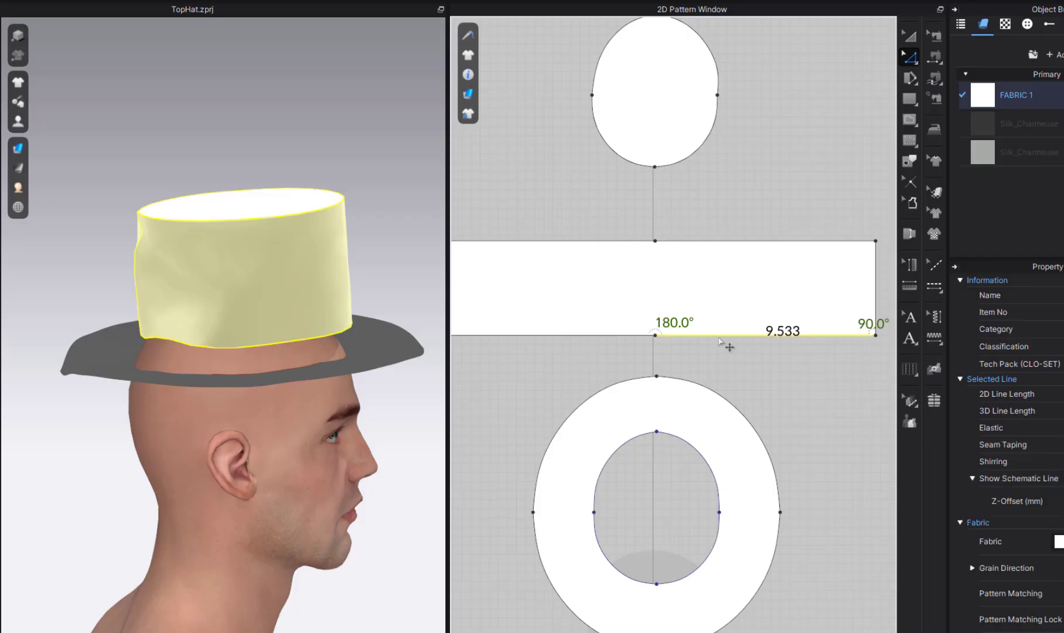
{"action": "left_click", "coordinate": [560, 343]}
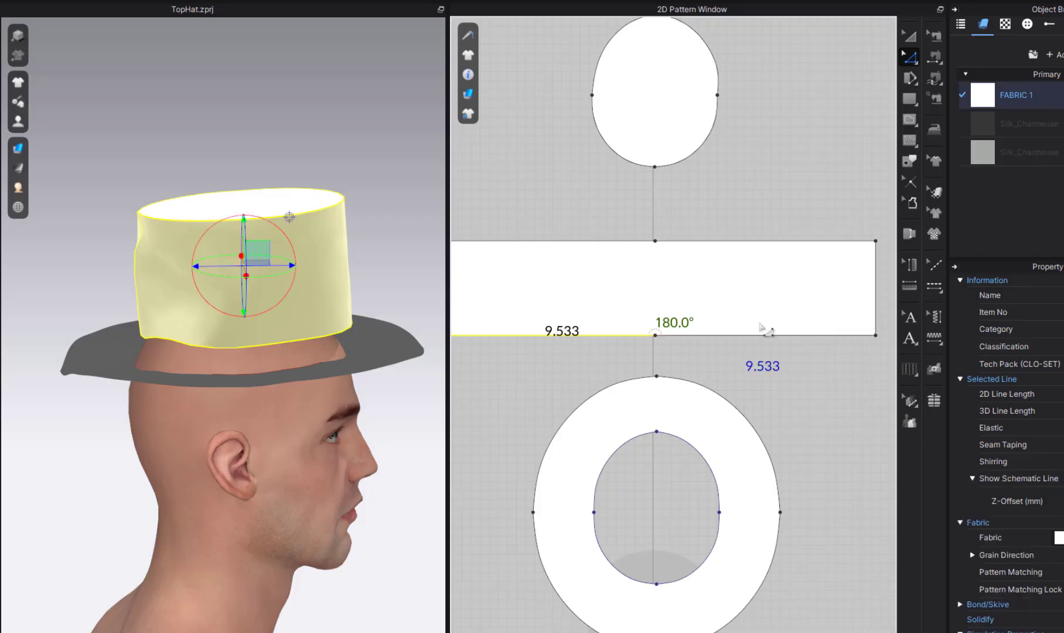
Sew the right half of the crown rectangle's lower edge to the left half of the brim's inner opening with M:N Free Sewing.
{"action": "left_click", "coordinate": [935, 81]}
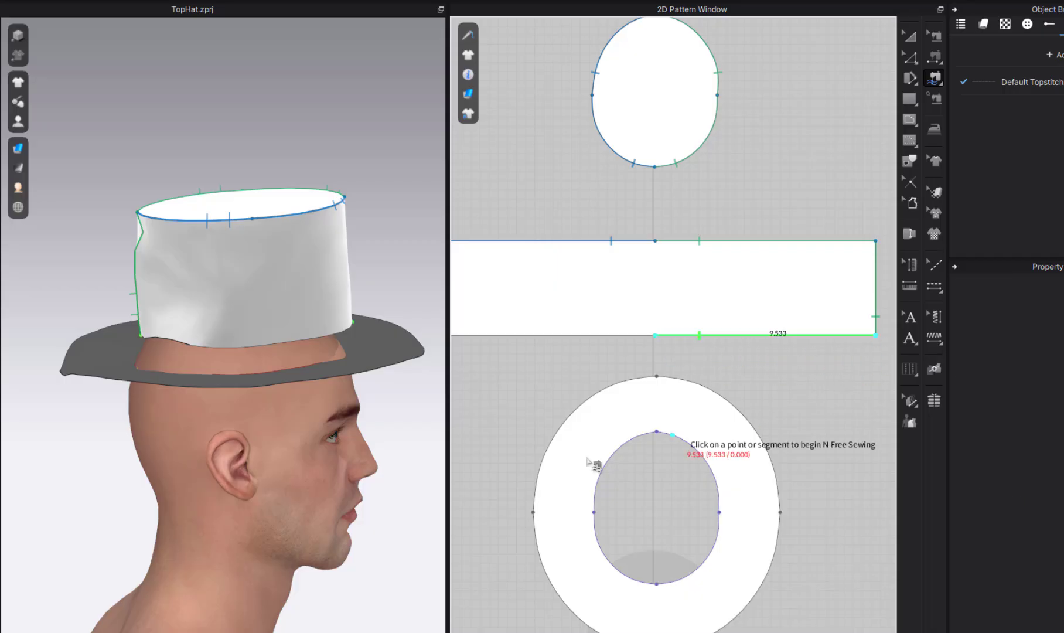
{"action": "right_click_drag", "start_coordinate": [411, 454], "coordinate": [235, 486]}
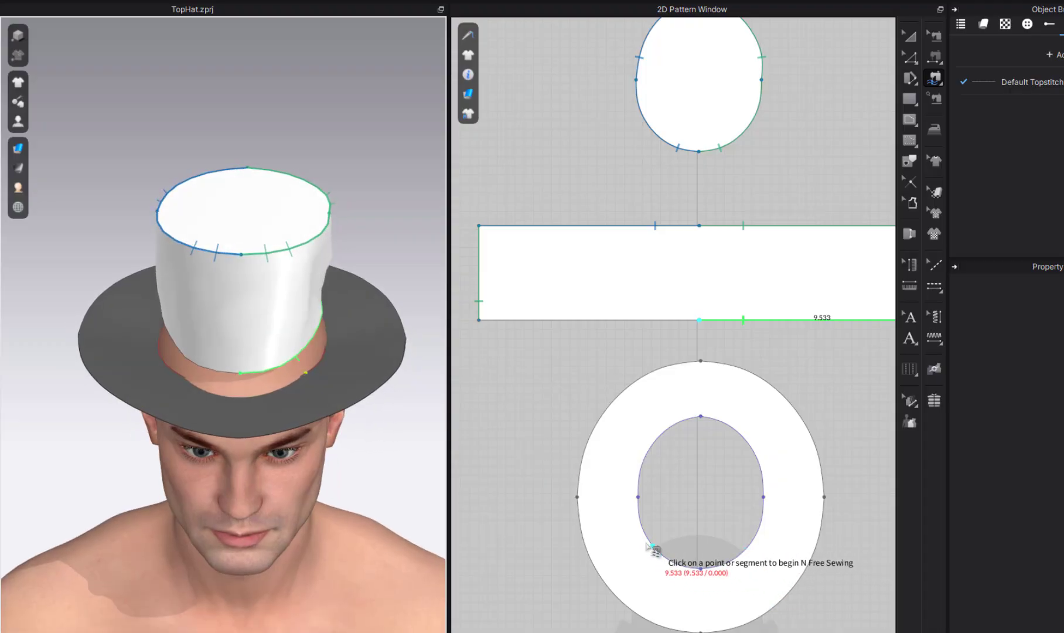
{"action": "left_click", "coordinate": [701, 569]}
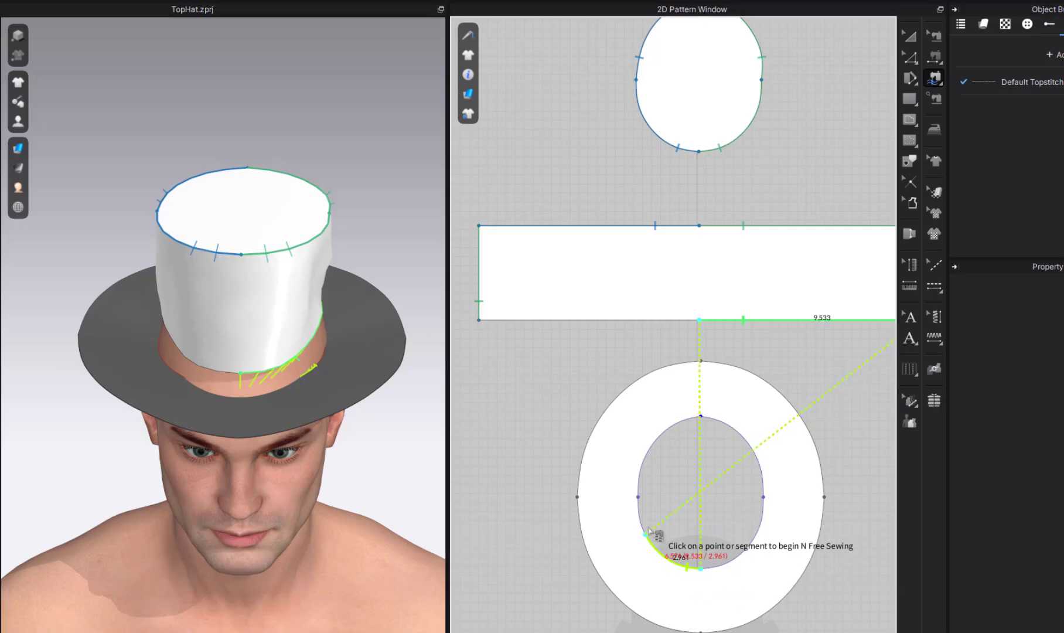
{"action": "left_click", "coordinate": [641, 499]}
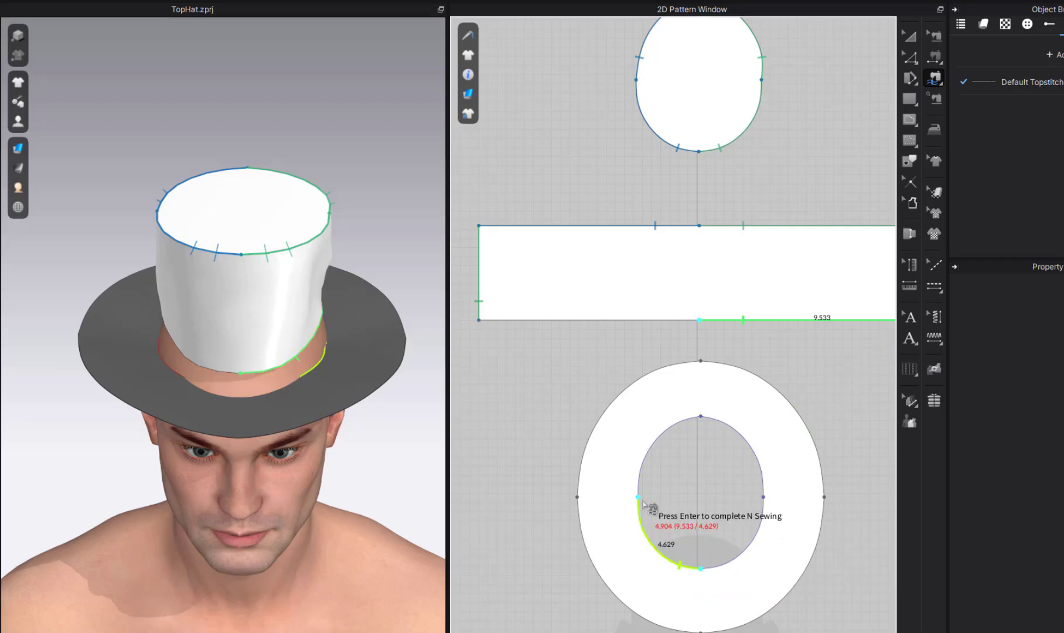
{"action": "left_click", "coordinate": [702, 417]}
{"action": "key", "text": "Return"}
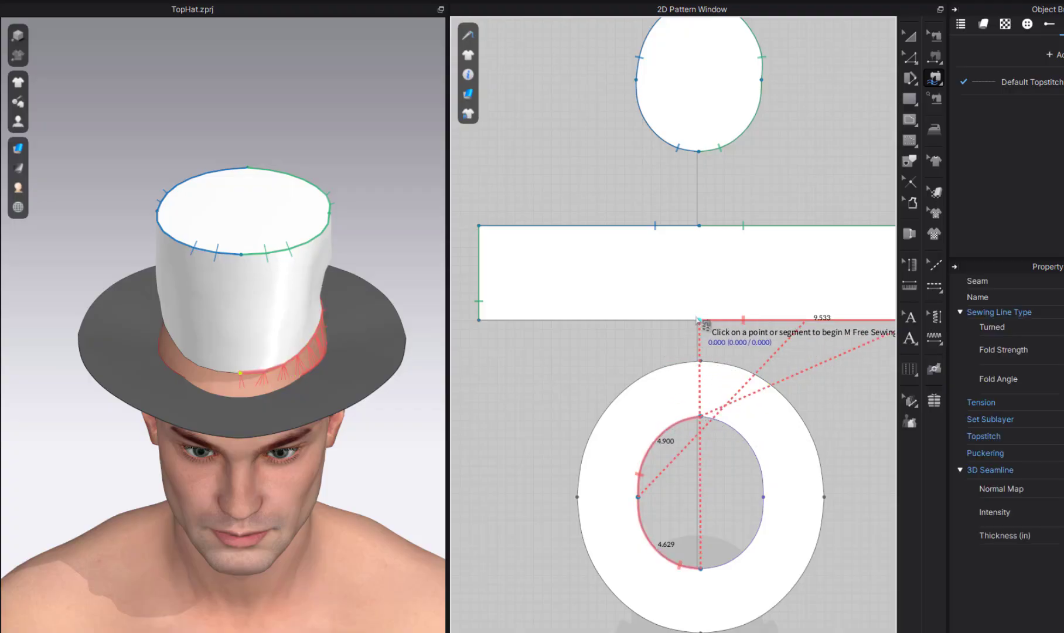
Sew the left half of the crown rectangle's lower edge to both right-hand segments of the brim's inner opening with M:N Free Sewing.
{"action": "left_click", "coordinate": [477, 323]}
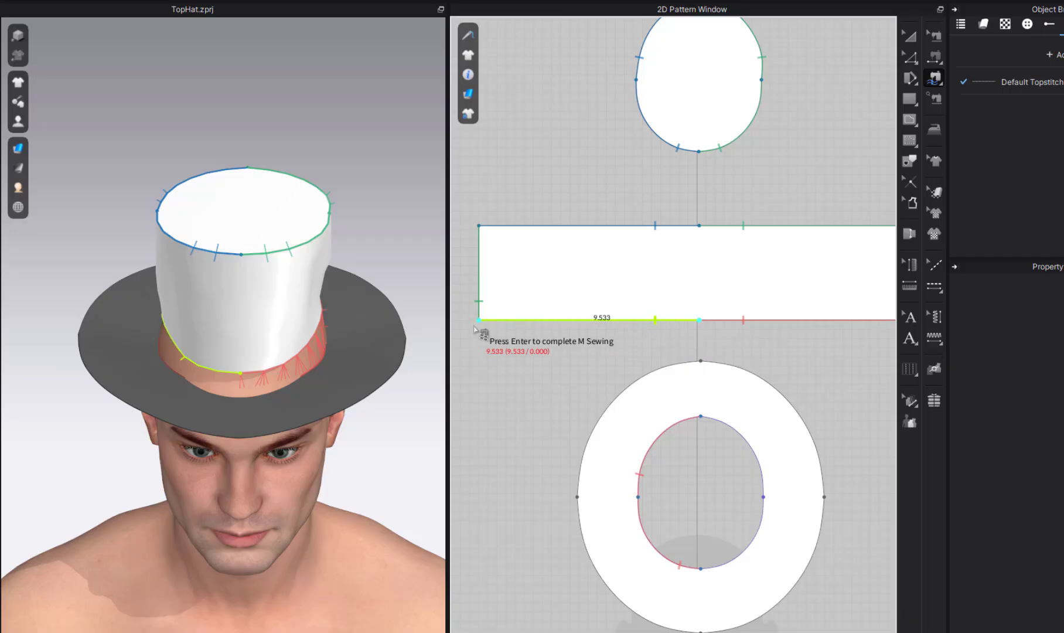
{"action": "key", "text": "Return"}
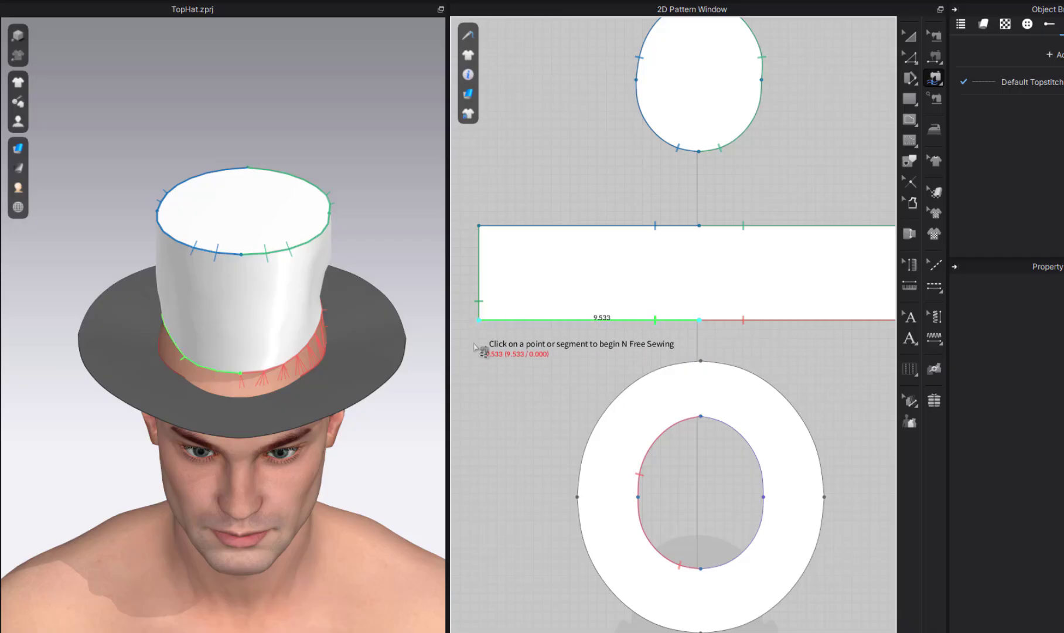
{"action": "left_click", "coordinate": [701, 568]}
{"action": "left_click", "coordinate": [763, 495]}
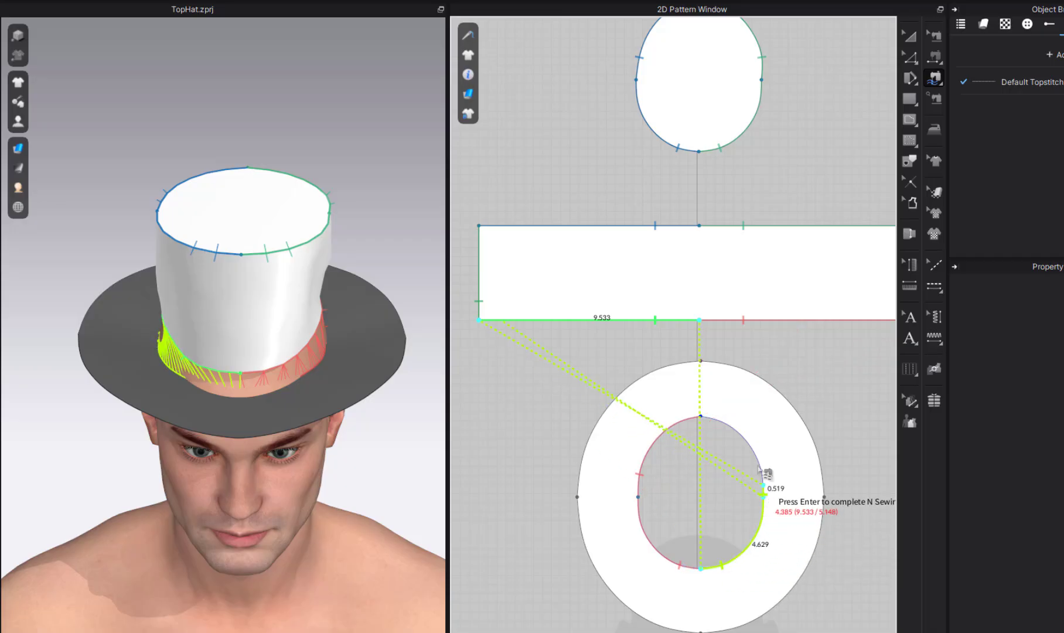
{"action": "left_click", "coordinate": [700, 416]}
{"action": "key", "text": "Return"}
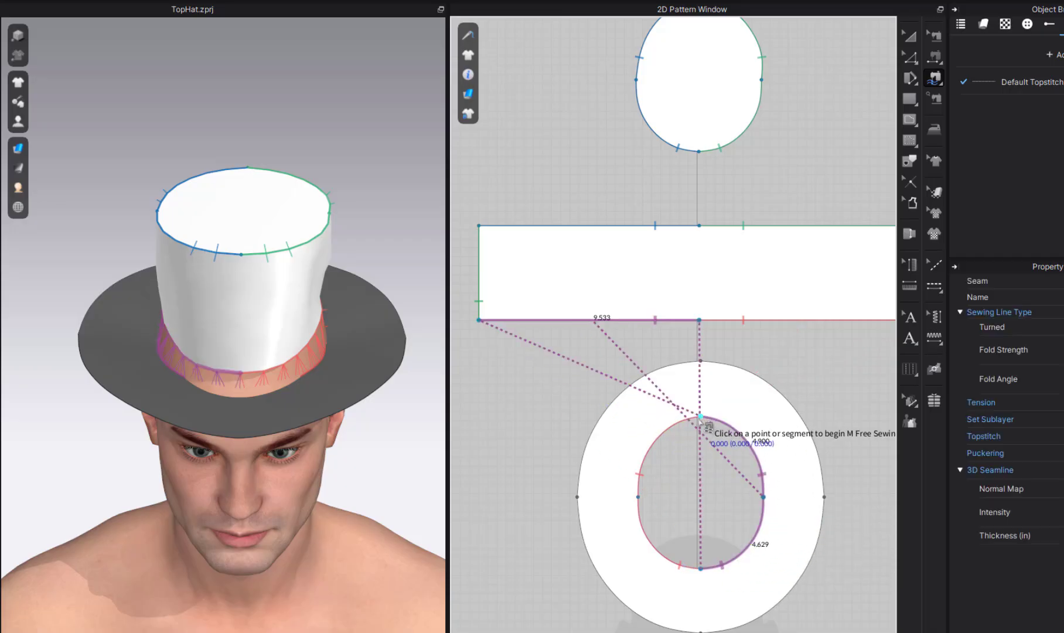
Simulate the new seams to pull the crown down toward the brim, and check the fit from the side.
{"action": "right_click_drag", "start_coordinate": [328, 475], "coordinate": [451, 429]}
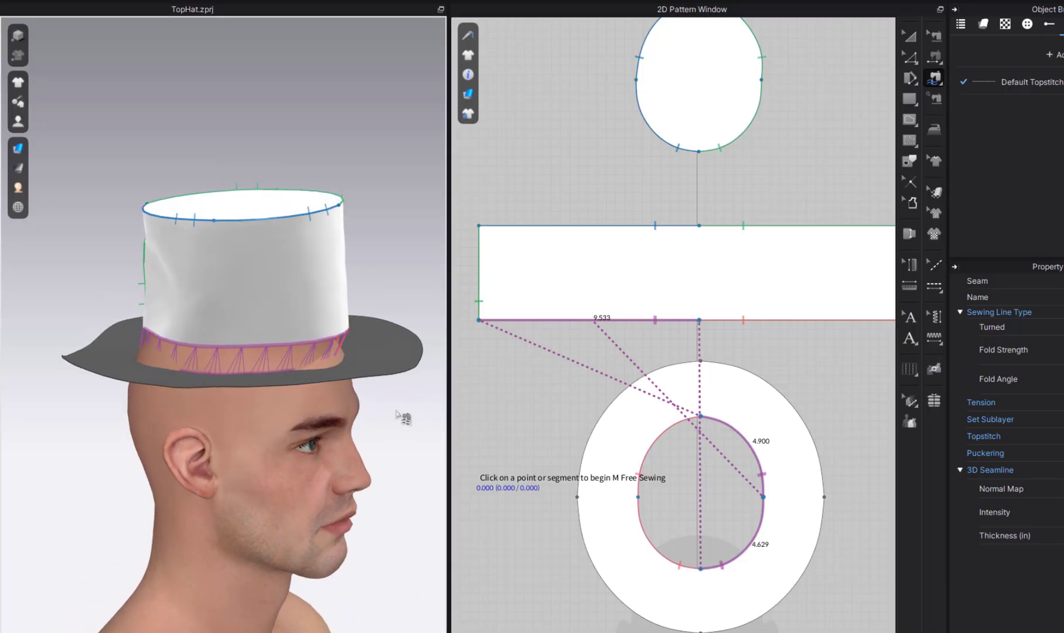
{"action": "key", "text": "a"}
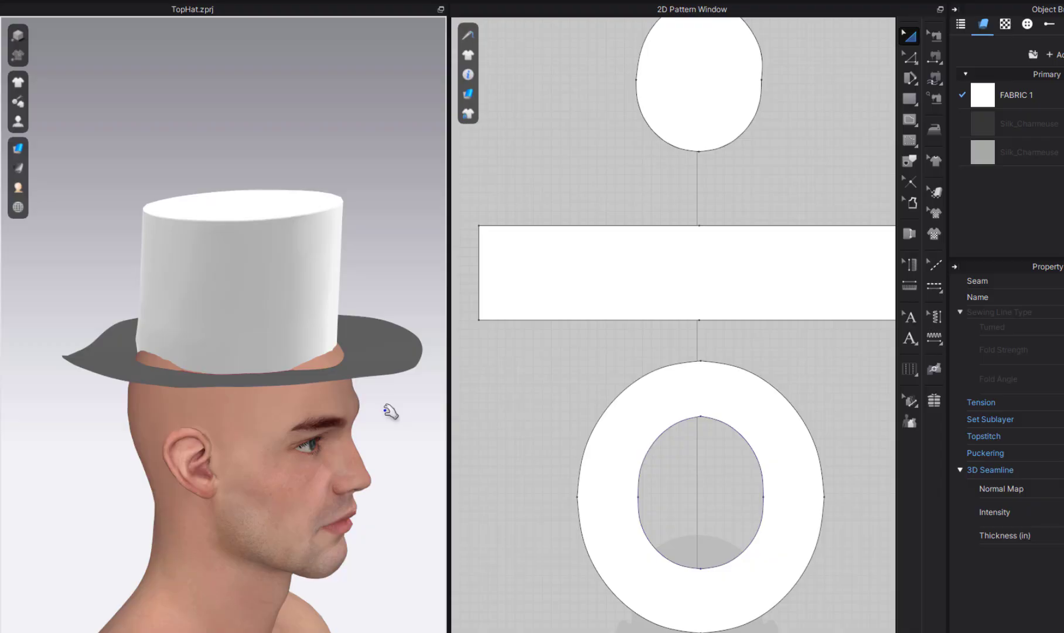
{"action": "right_click_drag", "start_coordinate": [381, 407], "coordinate": [335, 411]}
{"action": "key", "text": "m"}
{"action": "key", "text": "a"}
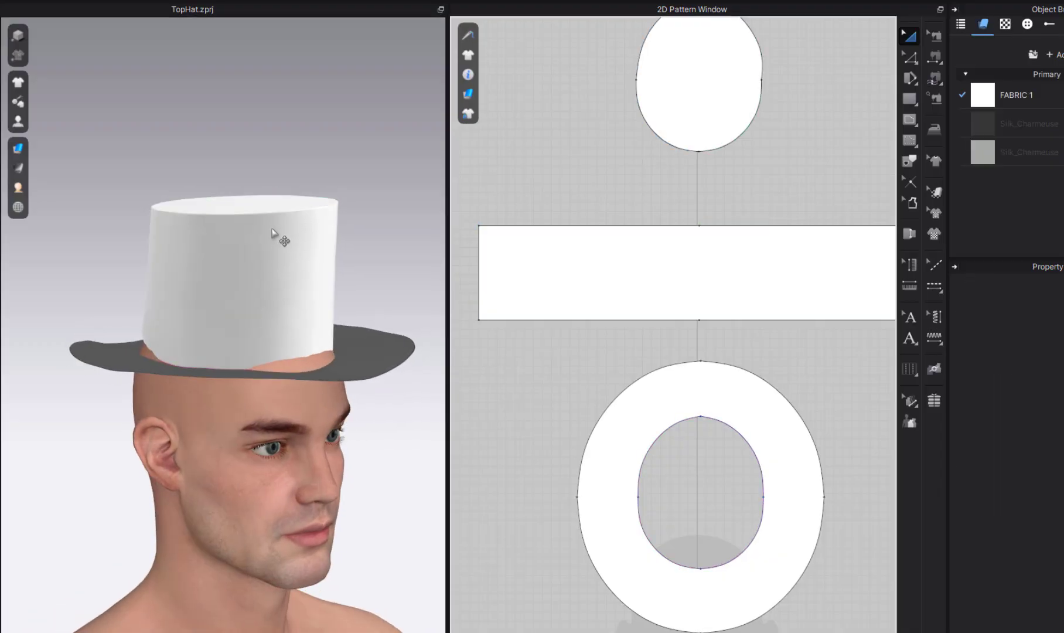
Lower the crown-top oval slightly in 3D and simulate briefly to settle the crown onto the brim.
{"action": "left_click", "coordinate": [247, 202]}
{"action": "left_click_drag", "start_coordinate": [244, 160], "coordinate": [243, 169]}
{"action": "key", "text": "space"}
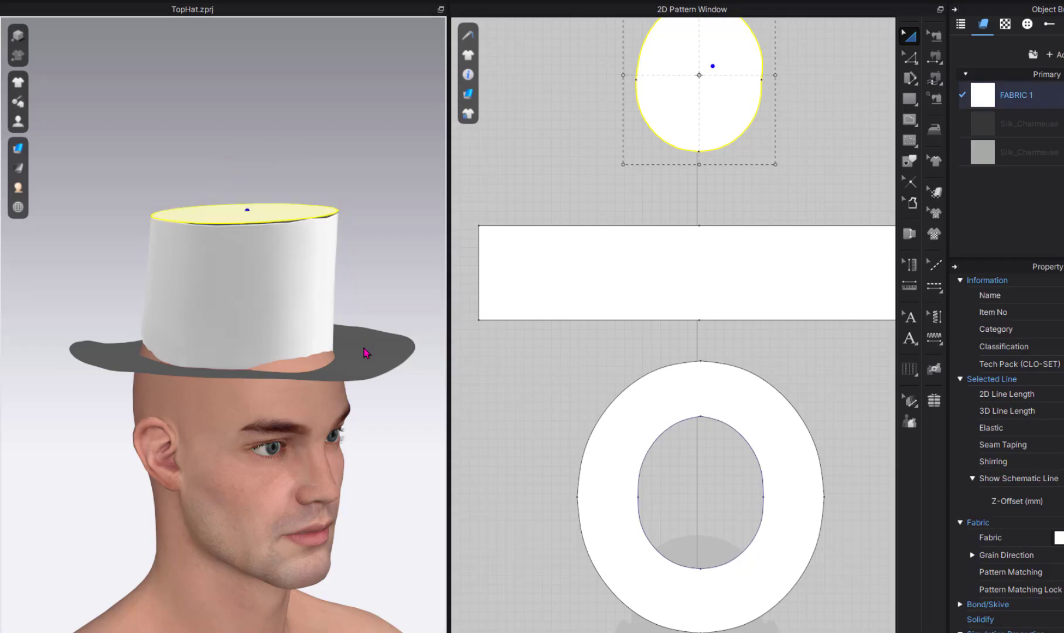
{"action": "mouse_move", "coordinate": [312, 367]}
{"action": "left_mouse_down"}
{"action": "mouse_move", "coordinate": [345, 373]}
{"action": "mouse_move", "coordinate": [304, 361]}
{"action": "left_mouse_up"}
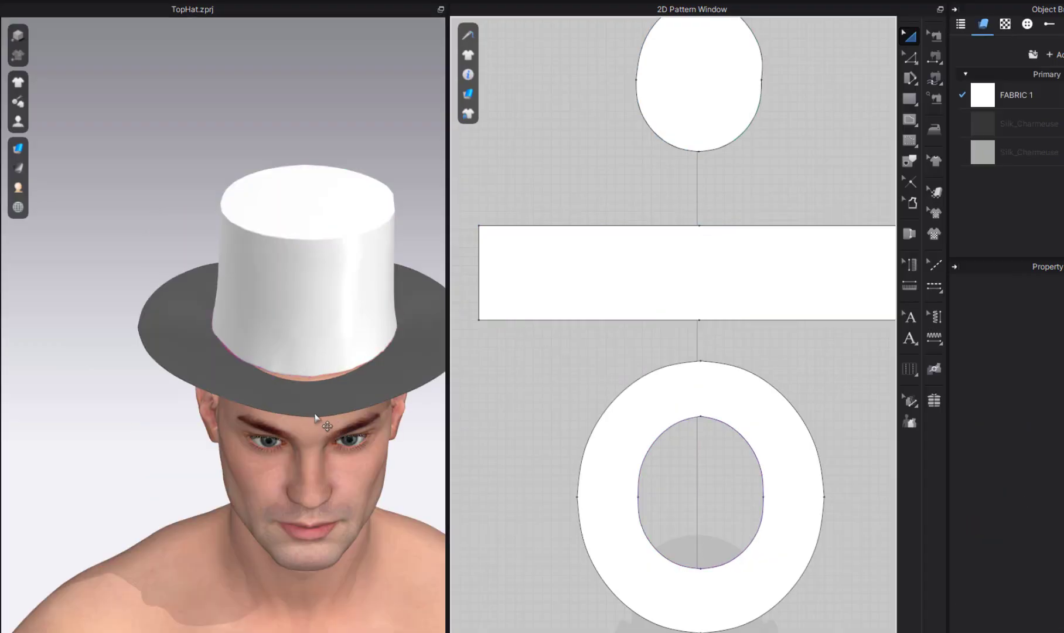
Flip the brim pattern's normal so its white outer face points upward, and save the project.
{"action": "left_click", "coordinate": [316, 409]}
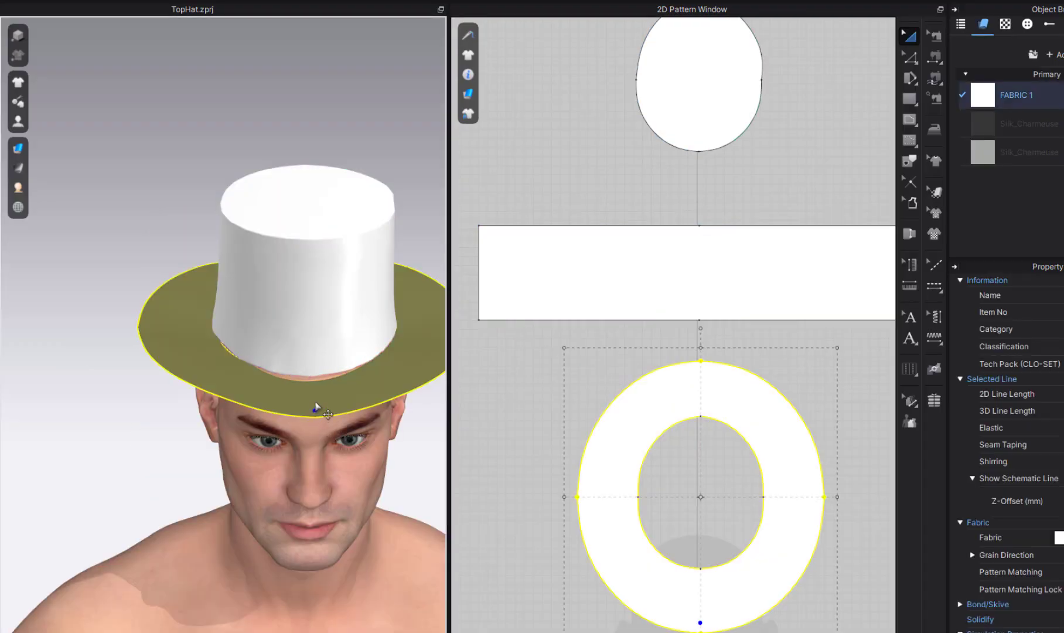
{"action": "right_click", "coordinate": [312, 402]}
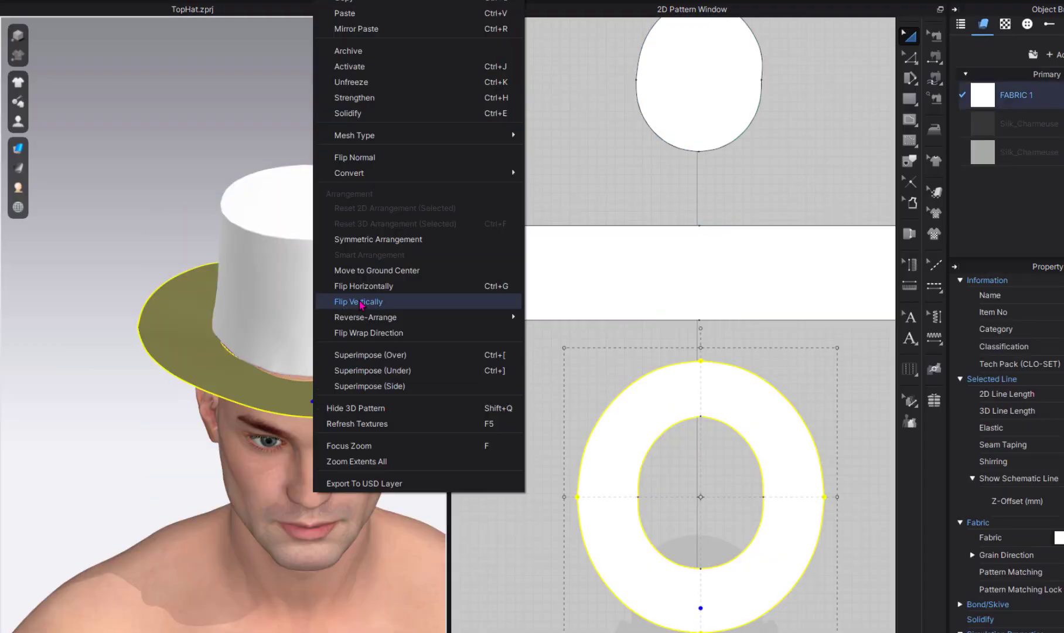
{"action": "left_click", "coordinate": [381, 157]}
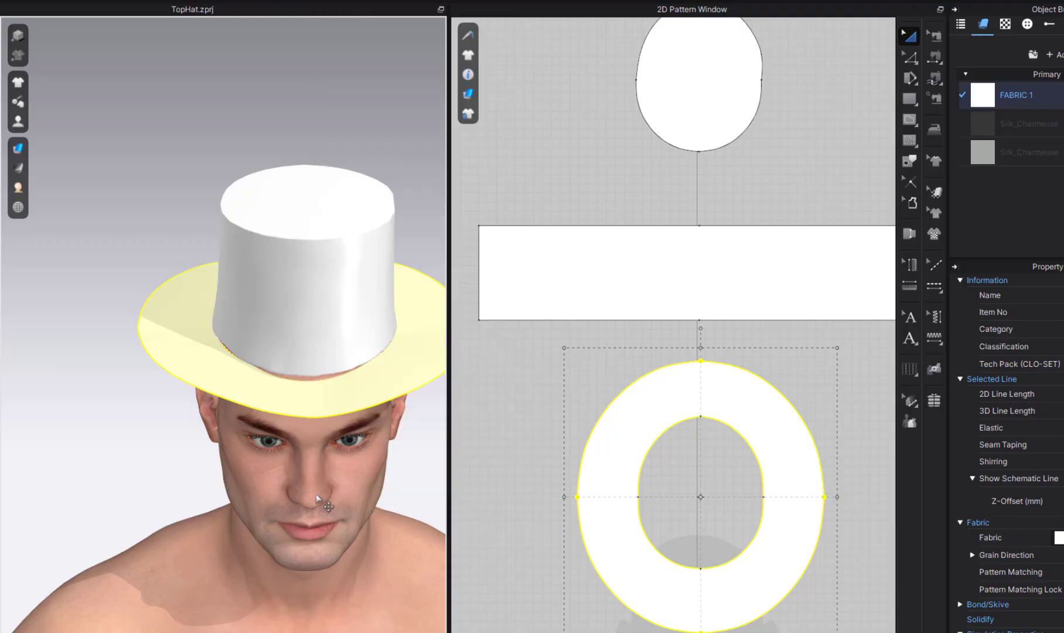
{"action": "mouse_move", "coordinate": [325, 506]}
{"action": "right_mouse_down"}
{"action": "mouse_move", "coordinate": [389, 442]}
{"action": "mouse_move", "coordinate": [411, 463]}
{"action": "right_mouse_up"}
{"action": "key", "text": "ctrl+s"}
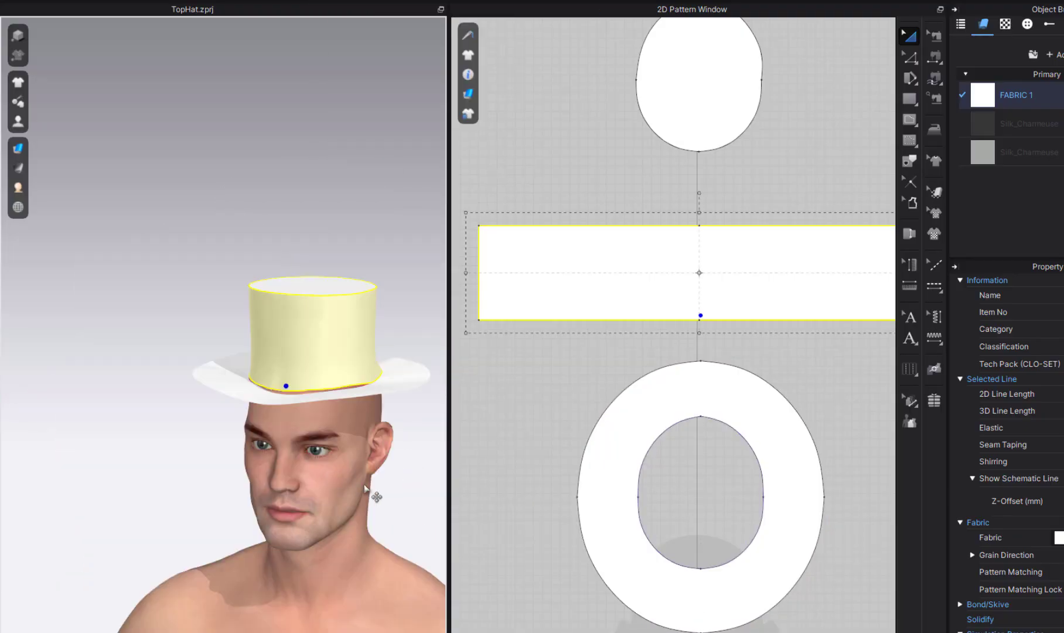
Select all the hat patterns, lift them together clear of the avatar's head, and simulate briefly.
{"action": "right_click_drag", "start_coordinate": [351, 493], "coordinate": [228, 609]}
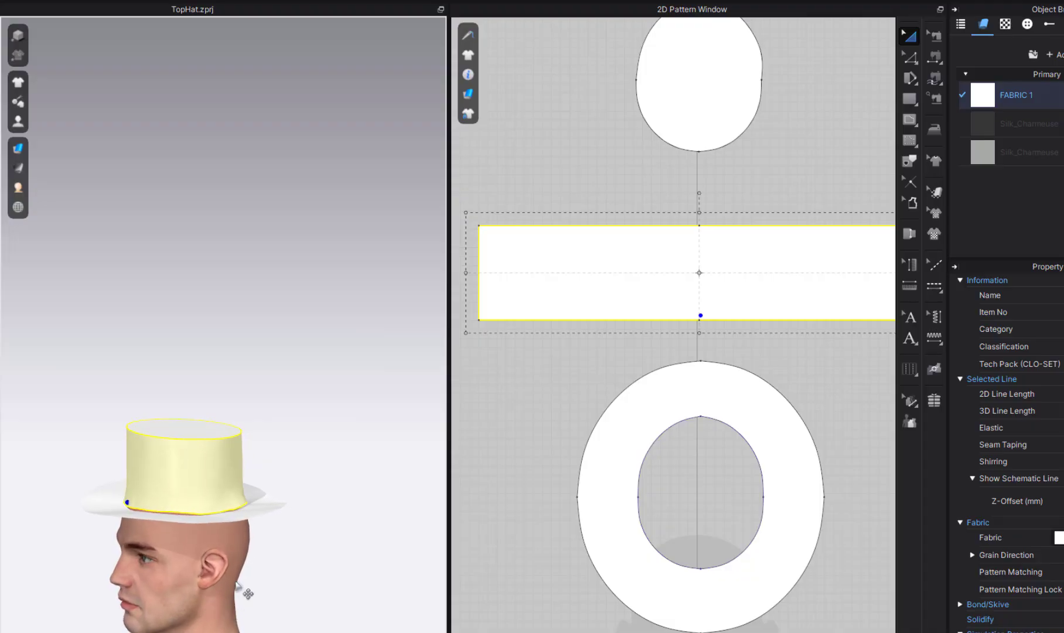
{"action": "left_click", "coordinate": [186, 437]}
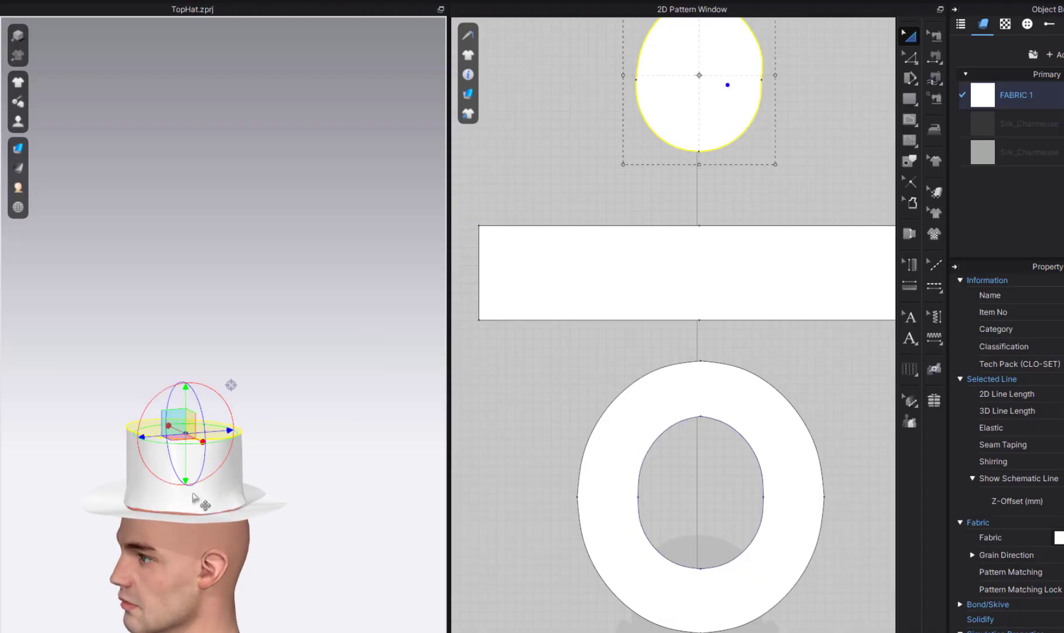
{"action": "key", "text": "ctrl+a"}
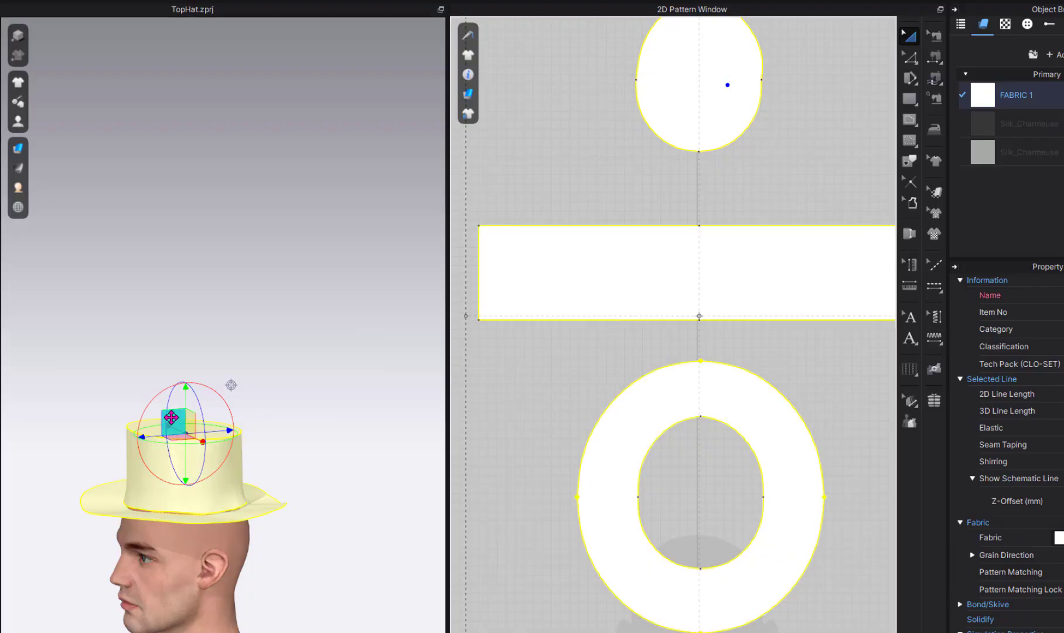
{"action": "left_click_drag", "start_coordinate": [185, 404], "coordinate": [198, 294]}
{"action": "right_click_drag", "start_coordinate": [244, 513], "coordinate": [319, 503]}
{"action": "scroll", "coordinate": [209, 474], "scroll_direction": "up", "scroll_amount": 3}
{"action": "middle_click_drag", "start_coordinate": [209, 476], "coordinate": [332, 513]}
{"action": "key", "text": "space"}
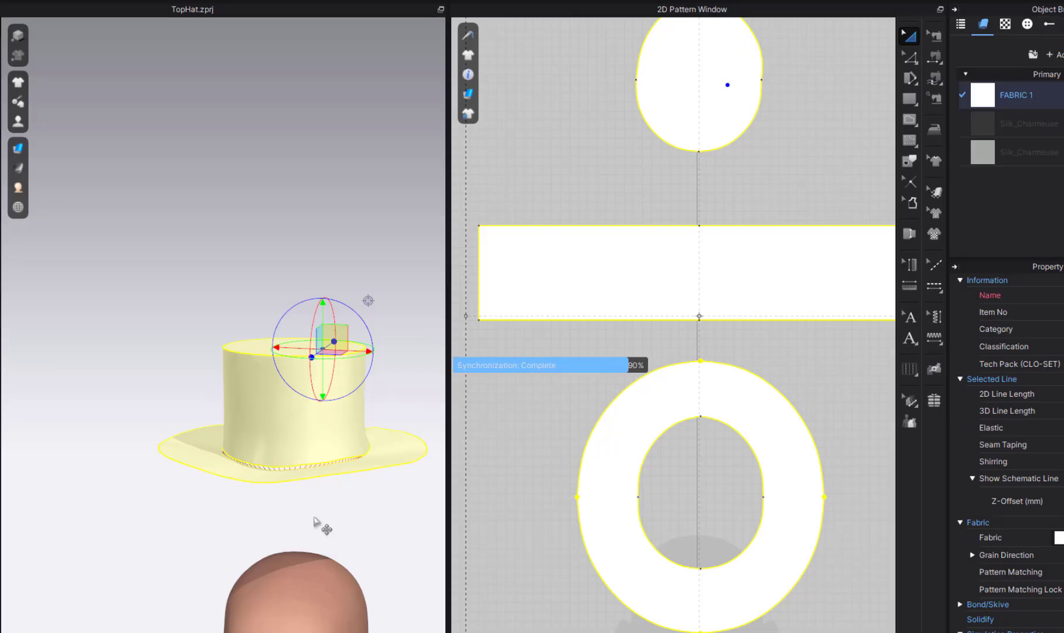
{"action": "scroll", "coordinate": [321, 519], "scroll_direction": "up", "scroll_amount": 3}
{"action": "scroll", "coordinate": [314, 531], "scroll_direction": "down", "scroll_amount": 2}
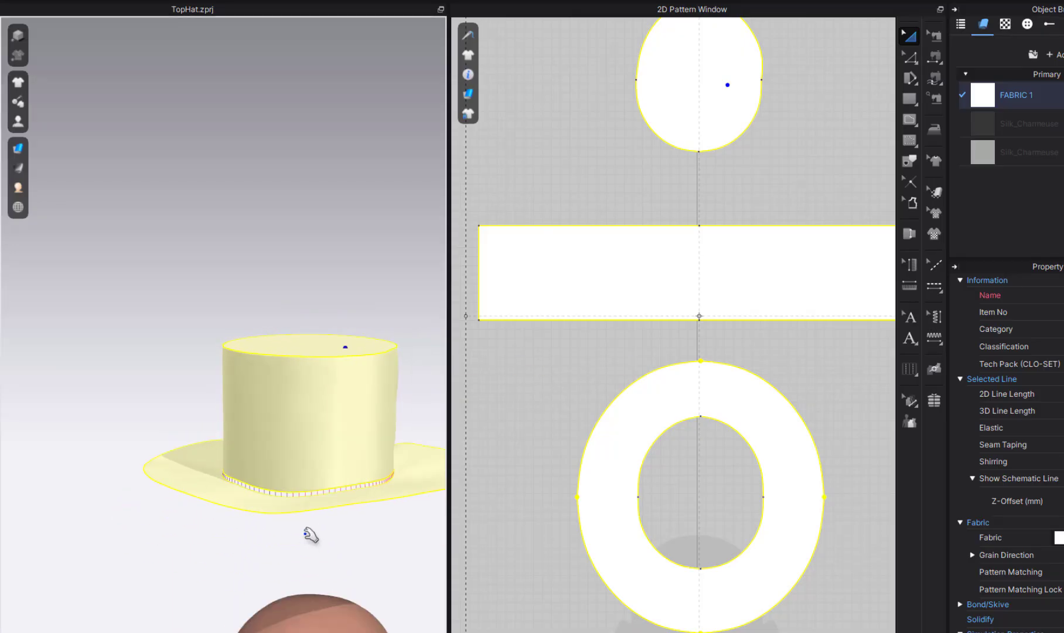
{"action": "key", "text": "space"}
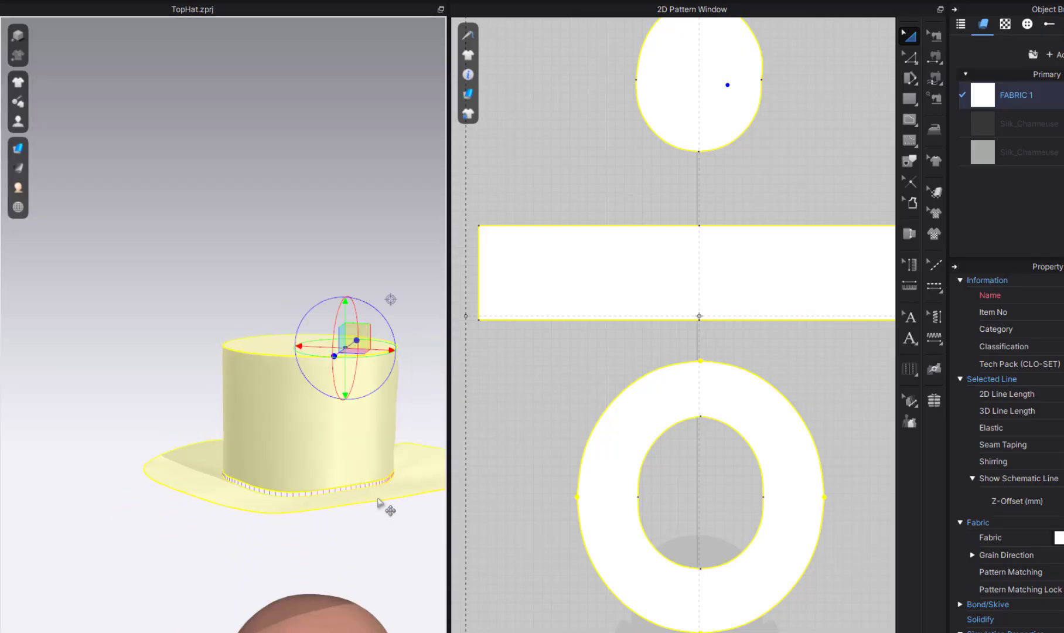
Create a Layer Clone (Over) of the brim pattern and place the clone directly below the original brim.
{"action": "scroll", "coordinate": [378, 503], "scroll_direction": "down", "scroll_amount": 3}
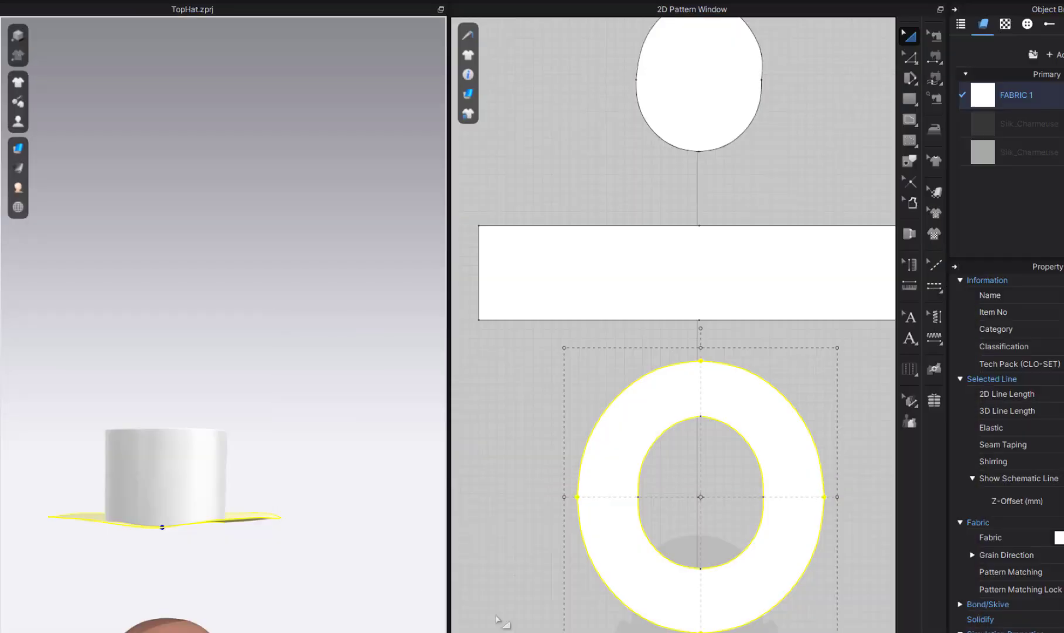
{"action": "scroll", "coordinate": [202, 544], "scroll_direction": "up", "scroll_amount": 1}
{"action": "middle_click_drag", "start_coordinate": [202, 544], "coordinate": [307, 442]}
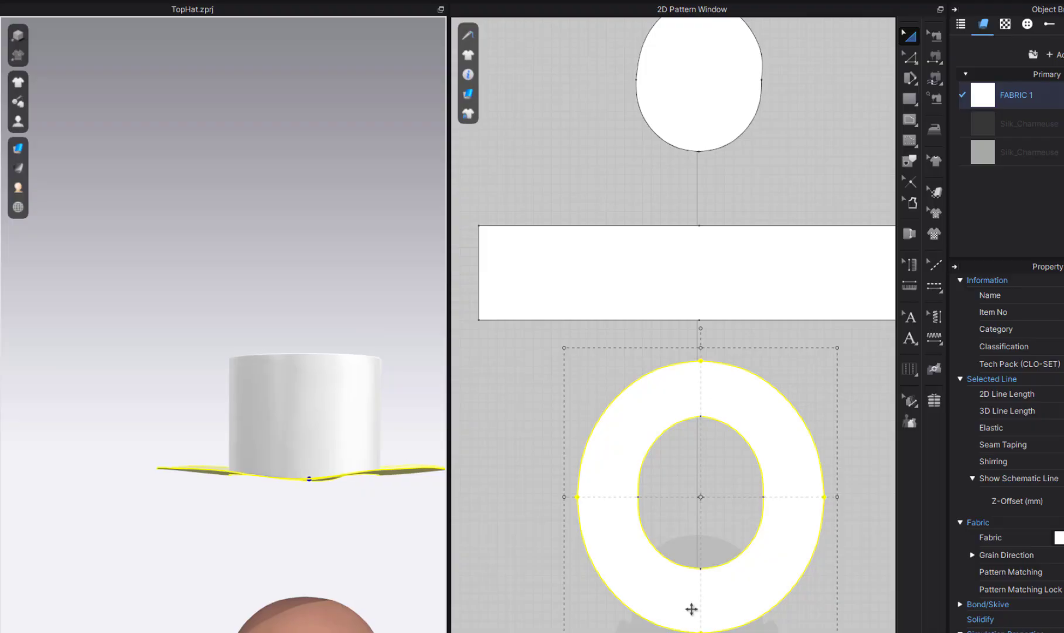
{"action": "key", "text": "space"}
{"action": "scroll", "coordinate": [650, 584], "scroll_direction": "up", "scroll_amount": 2}
{"action": "scroll", "coordinate": [651, 579], "scroll_direction": "down", "scroll_amount": 5}
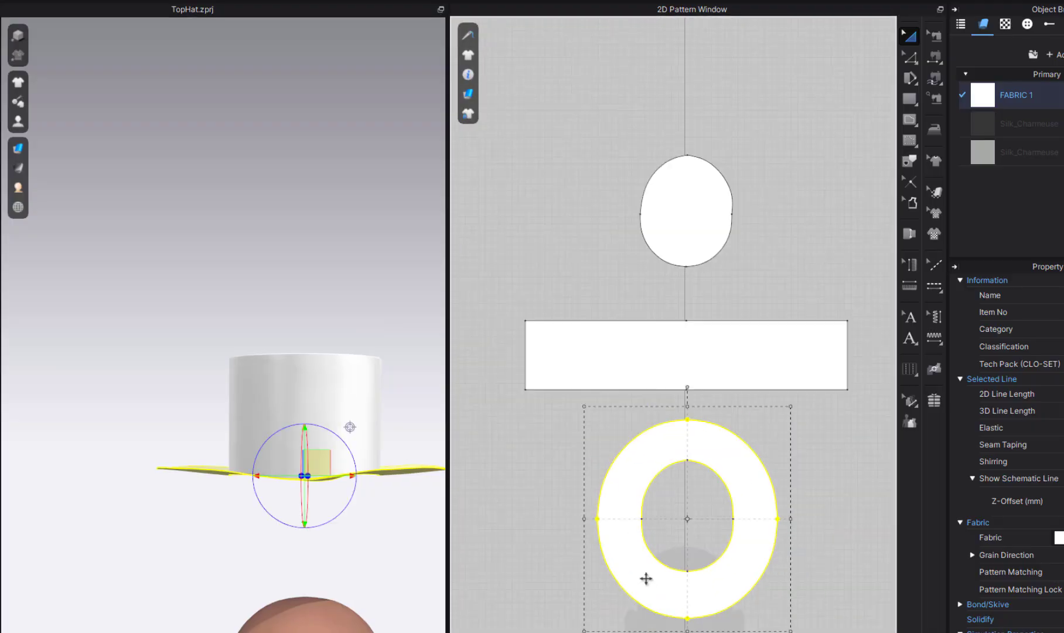
{"action": "scroll", "coordinate": [586, 444], "scroll_direction": "up", "scroll_amount": 2}
{"action": "right_click", "coordinate": [587, 441]}
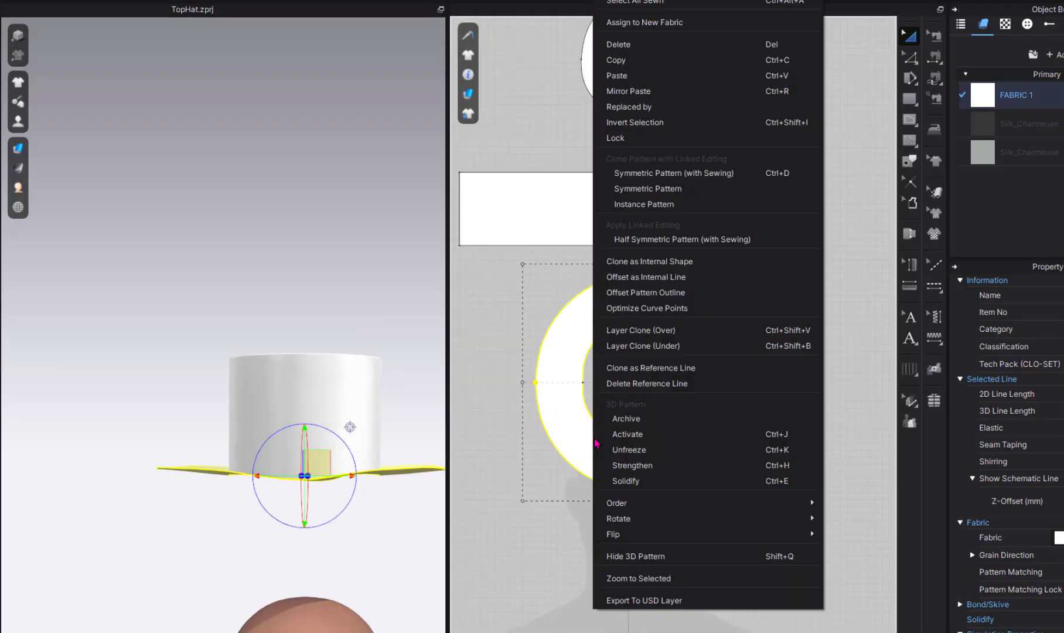
{"action": "left_click", "coordinate": [660, 332]}
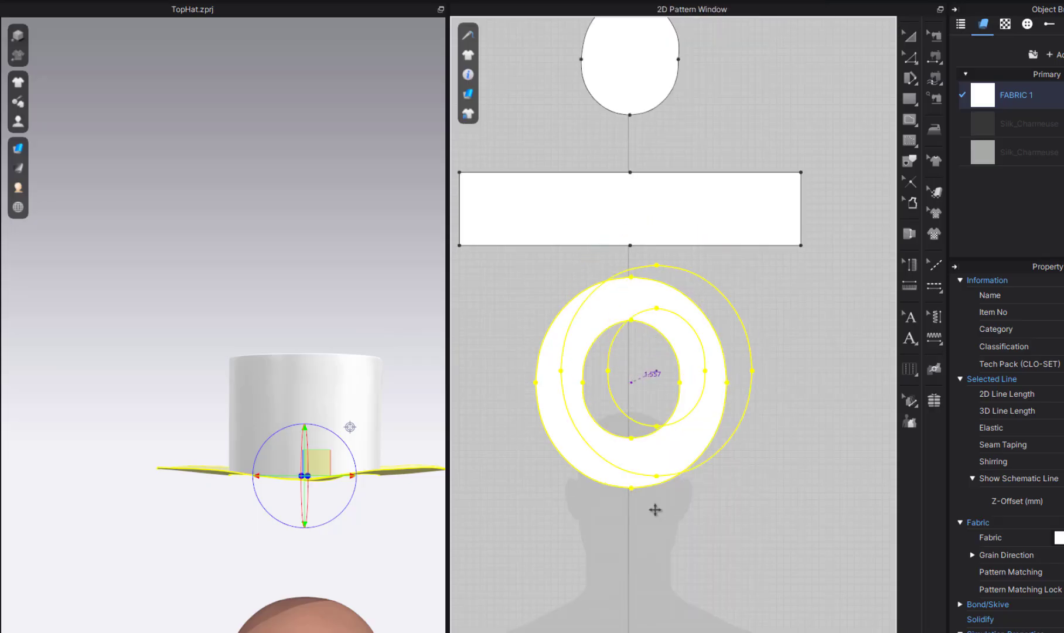
{"action": "left_click", "coordinate": [631, 613]}
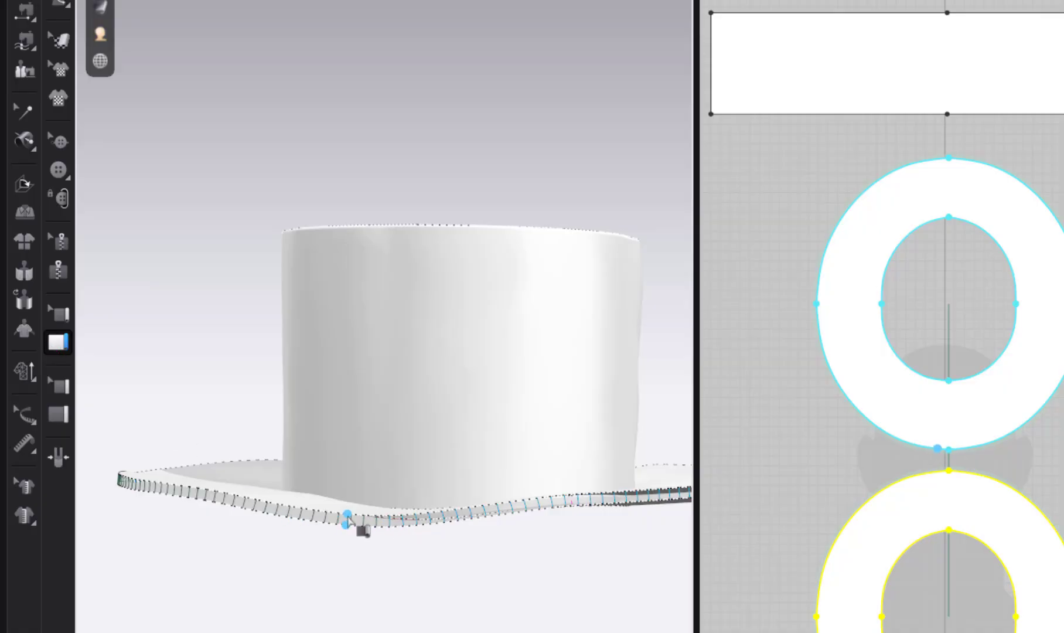
Trace a piping line all the way around the outer edge of the layered brim in 3D.
{"action": "right_click_drag", "start_coordinate": [553, 522], "coordinate": [473, 501]}
{"action": "scroll", "coordinate": [473, 502], "scroll_direction": "down", "scroll_amount": 3}
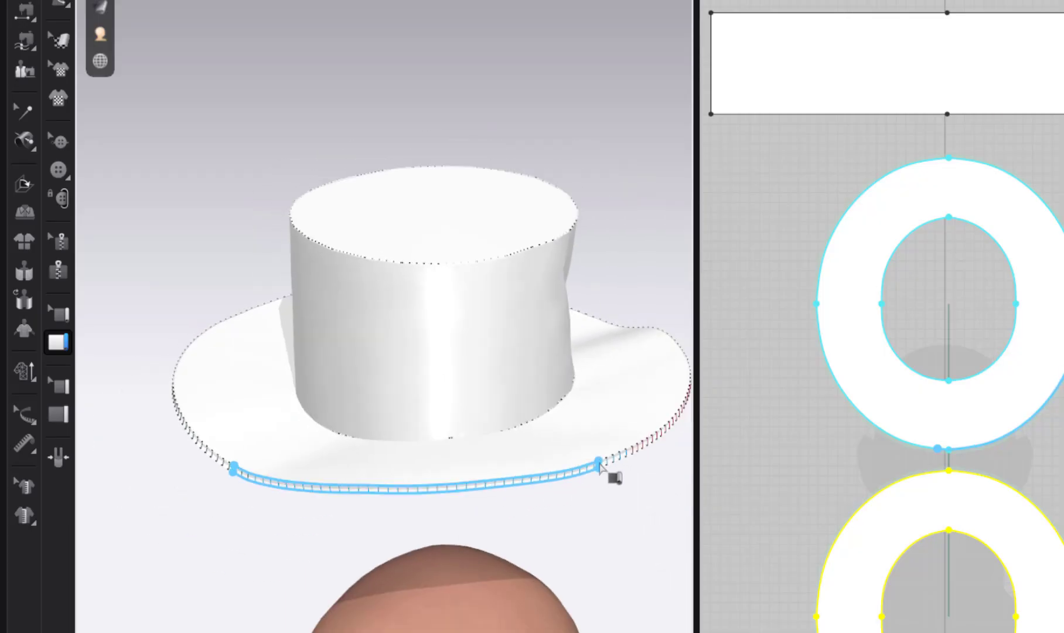
{"action": "right_click_drag", "start_coordinate": [654, 460], "coordinate": [296, 522]}
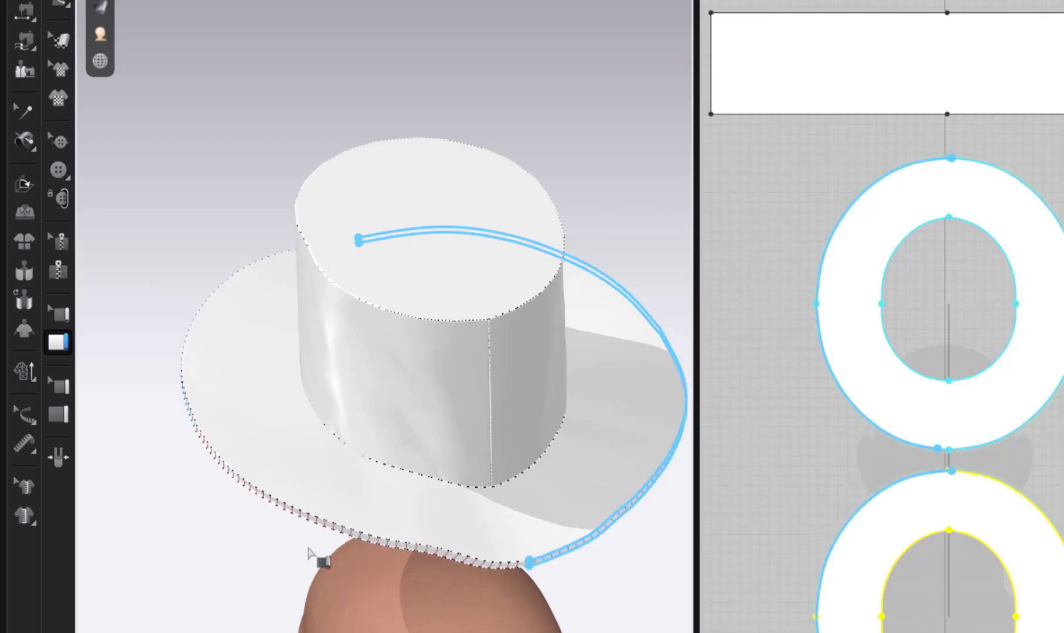
{"action": "right_click_drag", "start_coordinate": [269, 523], "coordinate": [397, 540]}
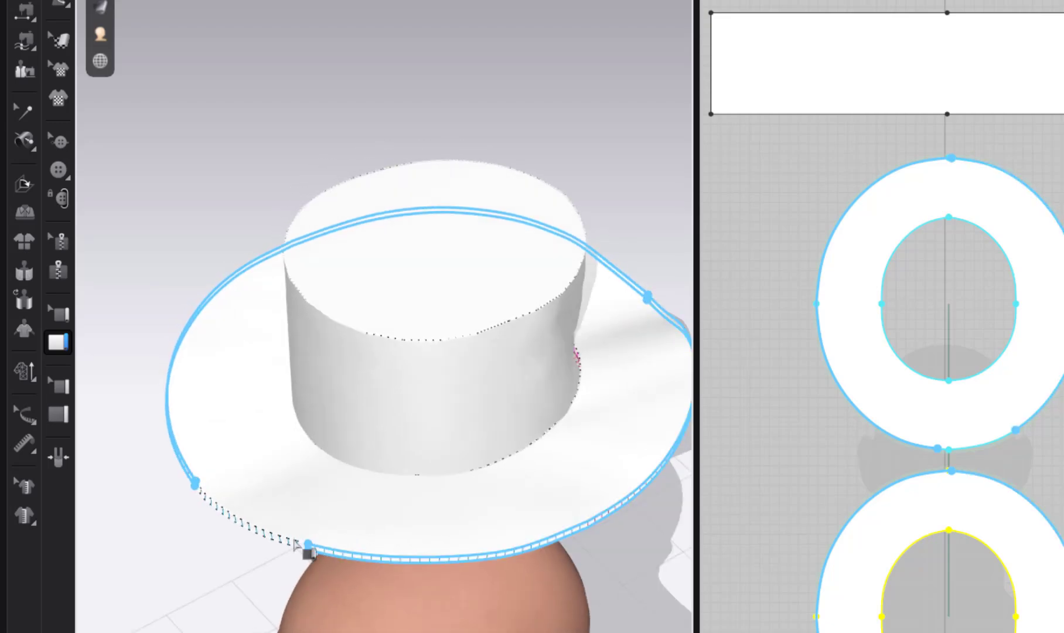
{"action": "left_click", "coordinate": [199, 486]}
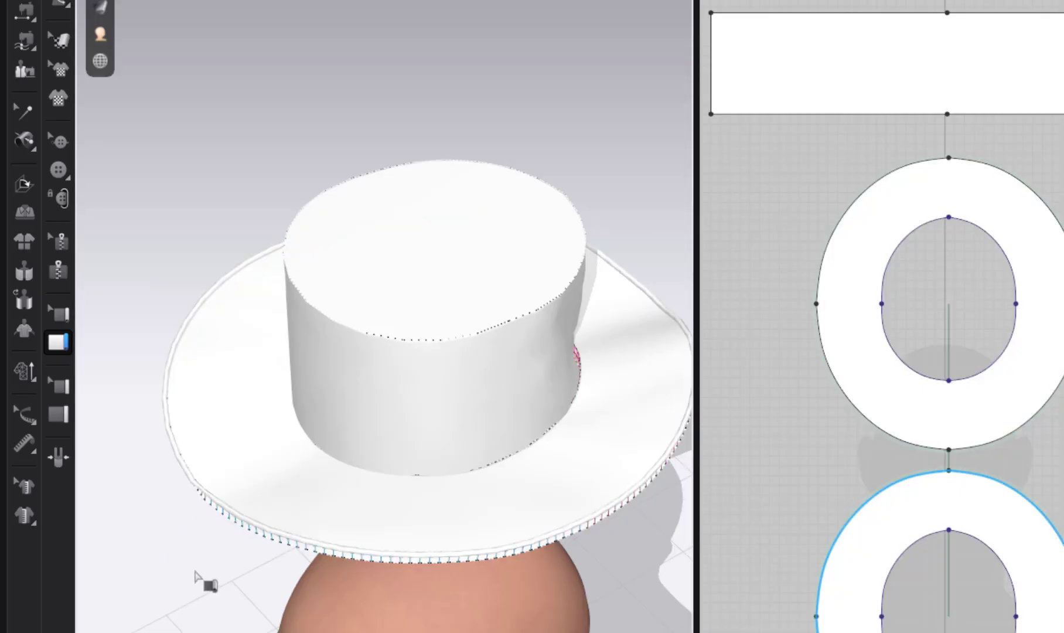
Assign the light grey Silk_Charmeuse fabric to the brim piping and set its width to 0.25 in.
{"action": "right_click_drag", "start_coordinate": [198, 574], "coordinate": [309, 489]}
{"action": "scroll", "coordinate": [343, 501], "scroll_direction": "up", "scroll_amount": 5}
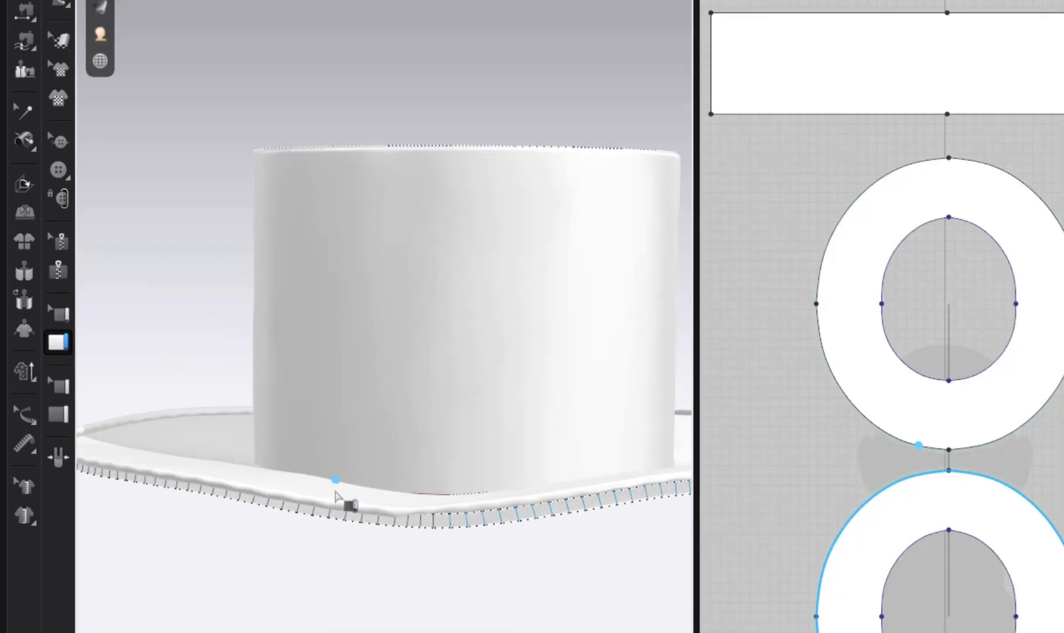
{"action": "middle_click_drag", "start_coordinate": [359, 560], "coordinate": [456, 500]}
{"action": "right_click_drag", "start_coordinate": [465, 502], "coordinate": [465, 488]}
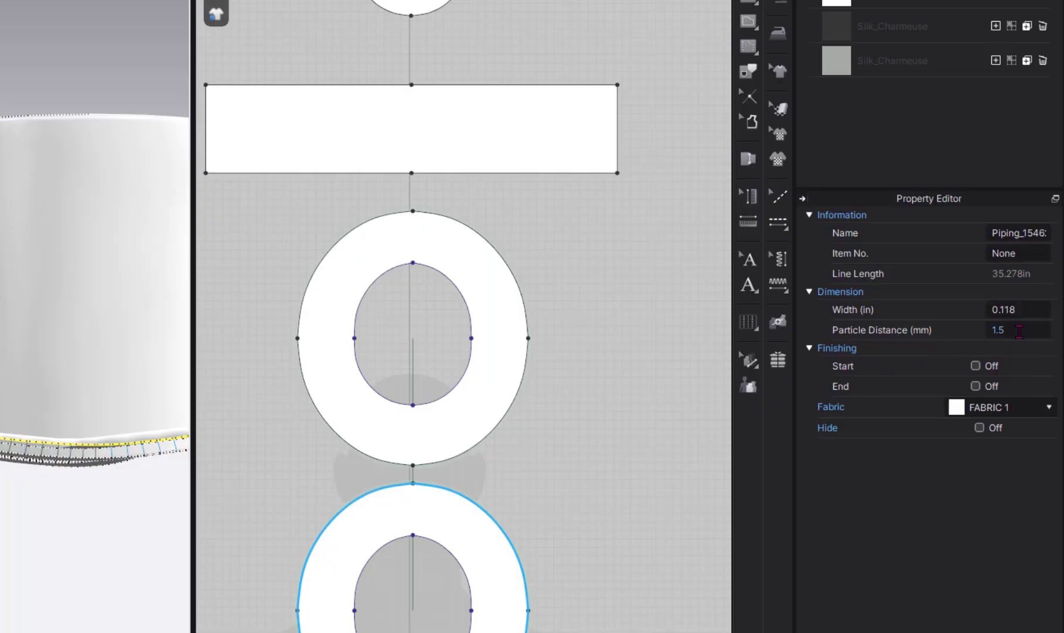
{"action": "left_click", "coordinate": [1021, 412]}
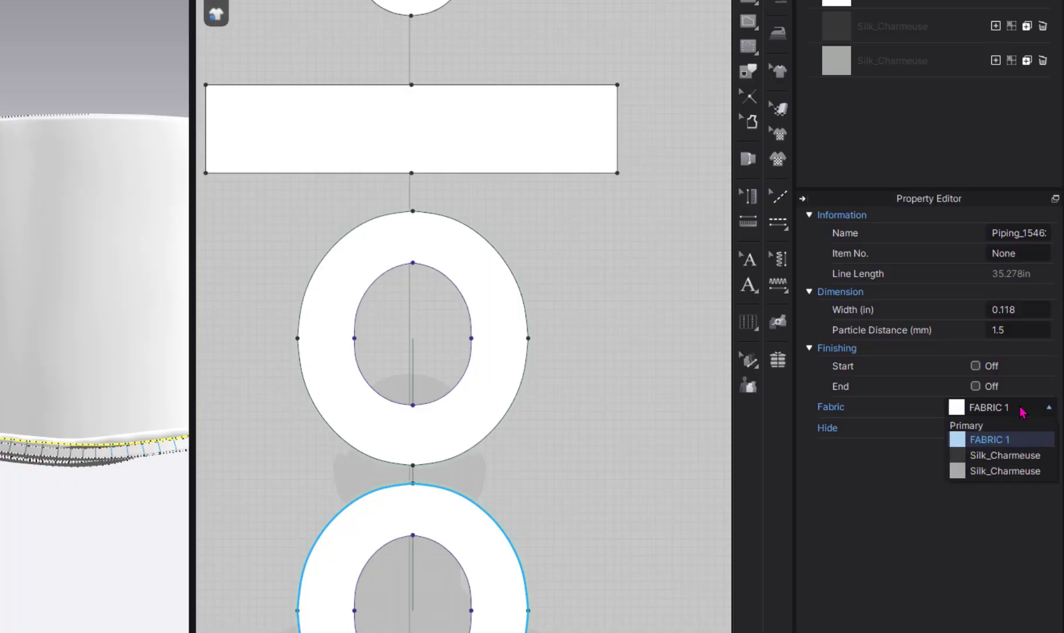
{"action": "left_click", "coordinate": [1016, 472]}
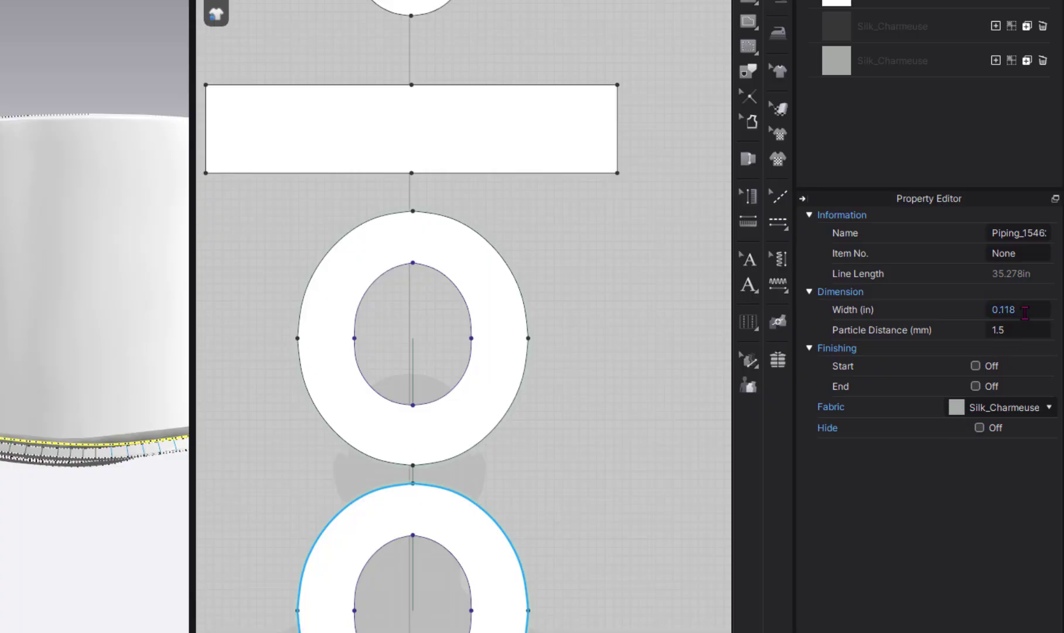
{"action": "left_click", "coordinate": [1025, 312]}
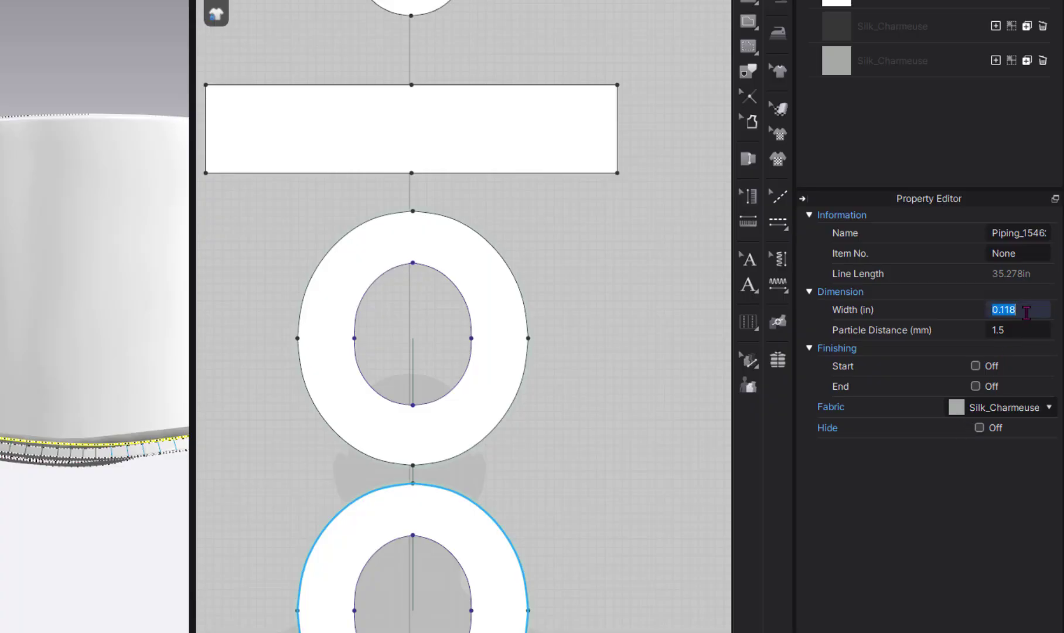
{"action": "type", "text": ".25"}
{"action": "key", "text": "Return"}
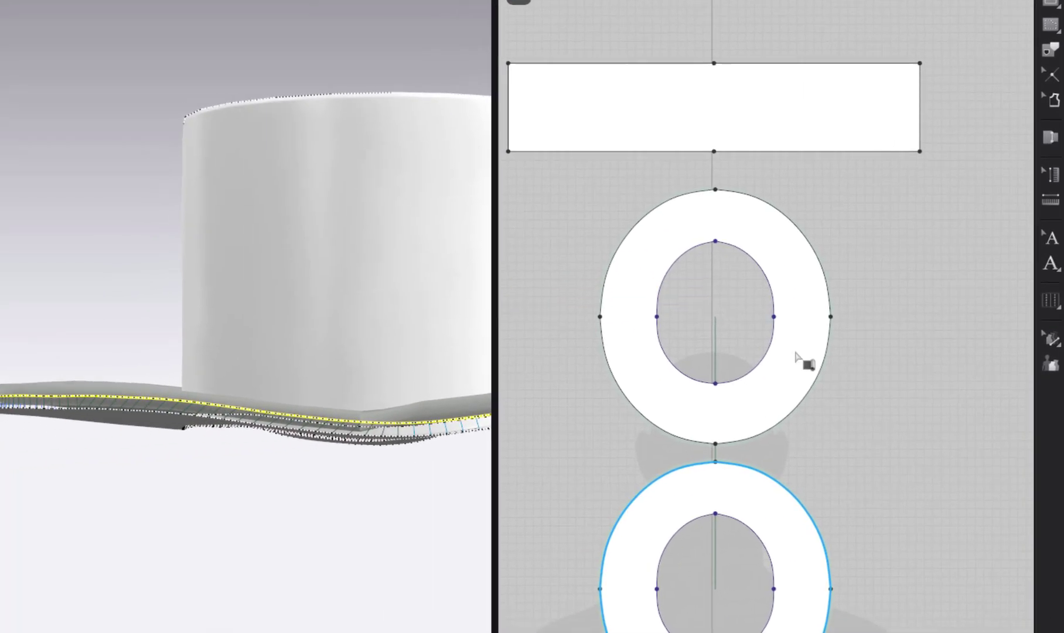
Simulate the layered brim with its piping, and check the brim edge from the front.
{"action": "left_click", "coordinate": [396, 406]}
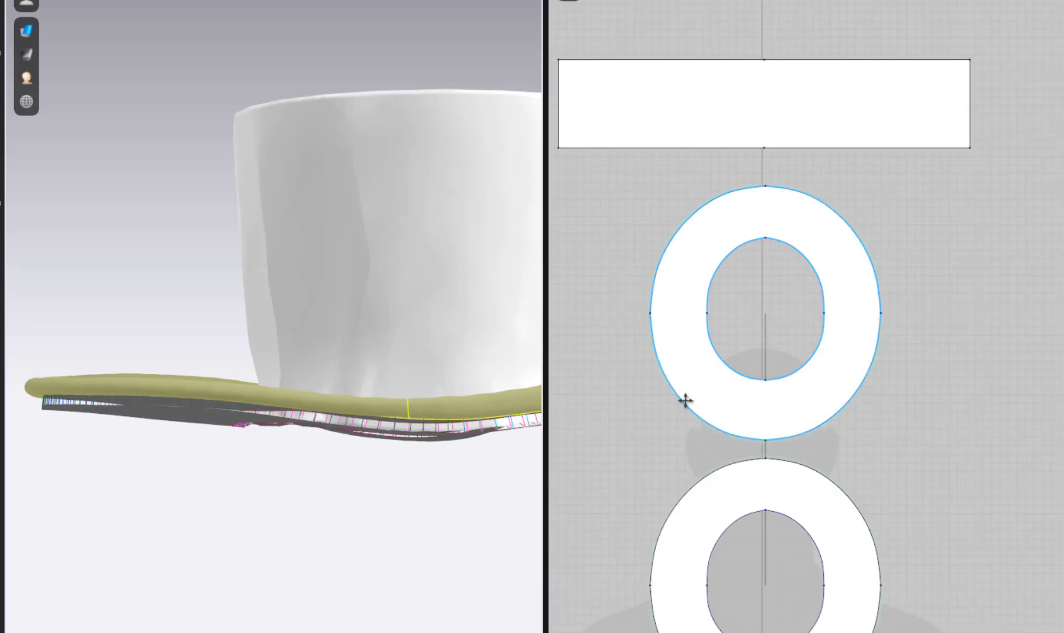
{"action": "right_click_drag", "start_coordinate": [453, 474], "coordinate": [459, 502]}
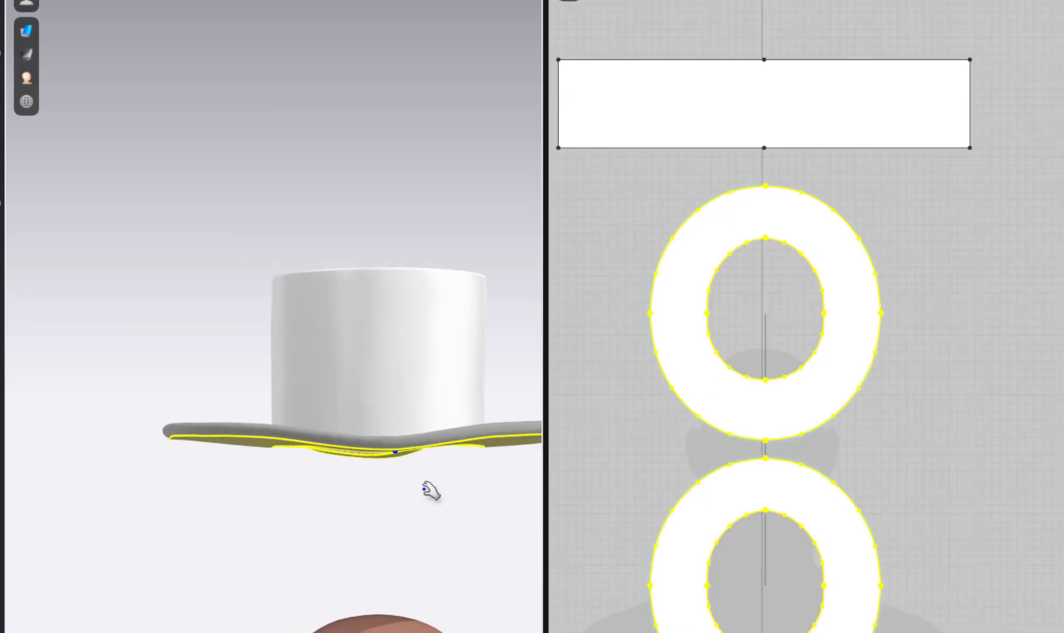
{"action": "scroll", "coordinate": [423, 490], "scroll_direction": "up", "scroll_amount": 3}
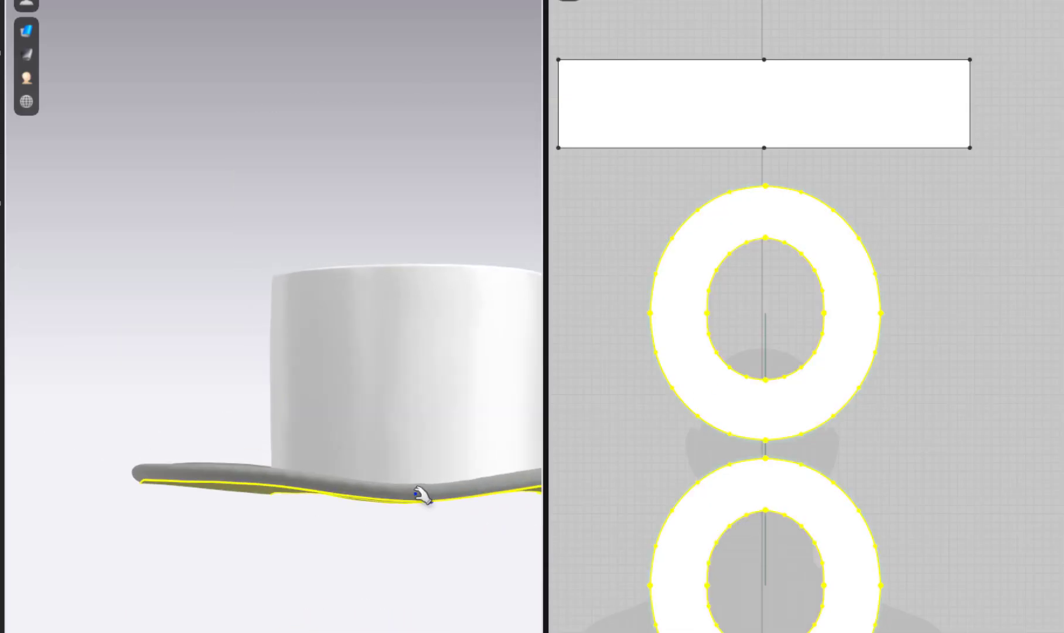
{"action": "middle_click_drag", "start_coordinate": [418, 491], "coordinate": [294, 502]}
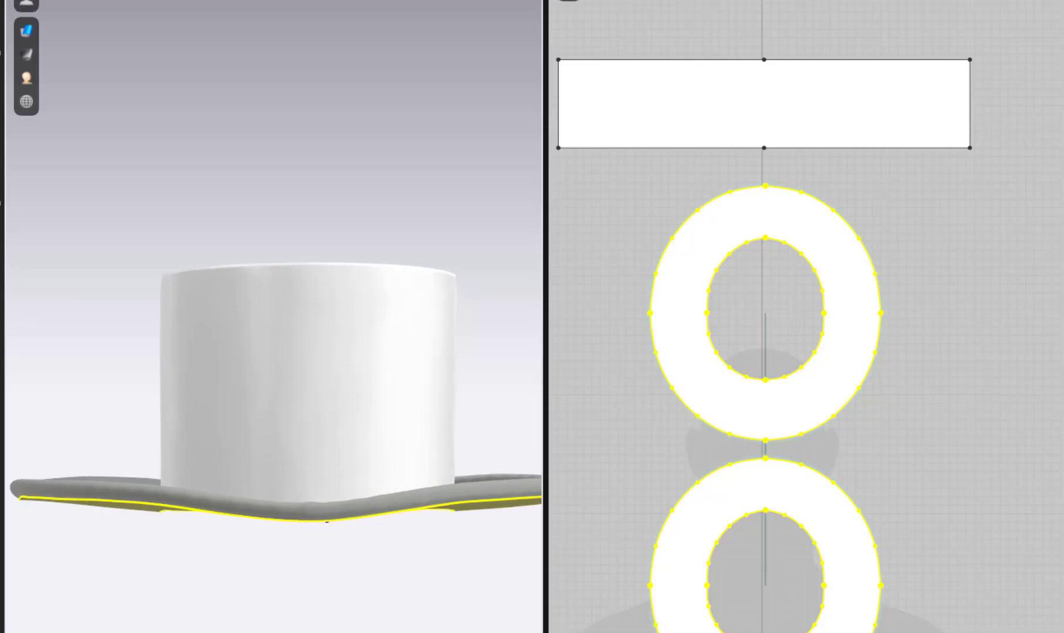
Check the hatband on the reference photo and draw a horizontal internal line across the crown side about 1.14 in above its lower edge.
{"action": "left_click", "coordinate": [990, 627]}
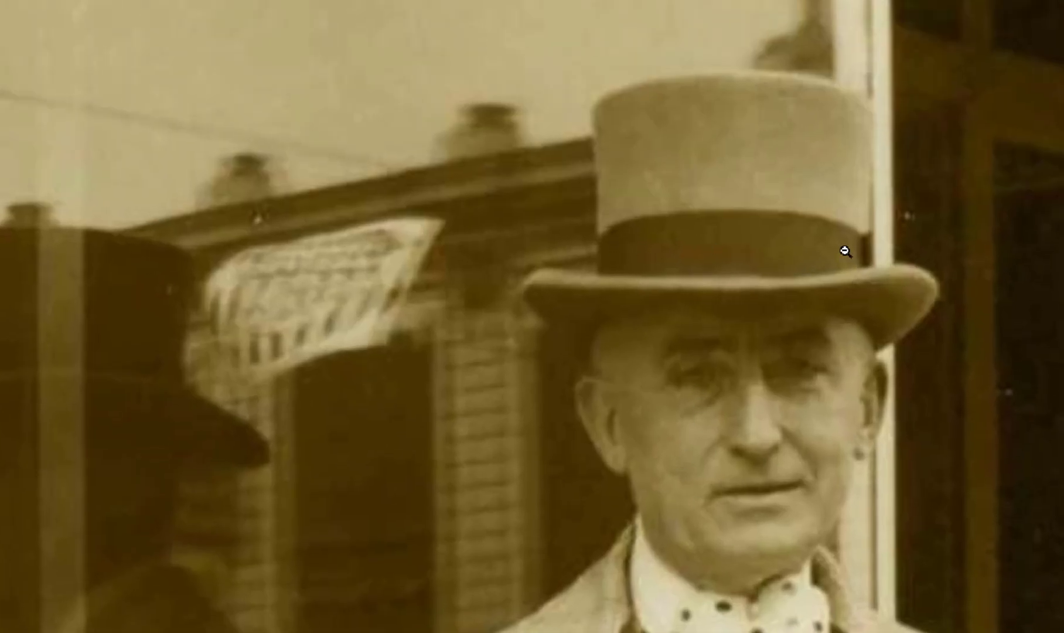
{"action": "left_click", "coordinate": [990, 627]}
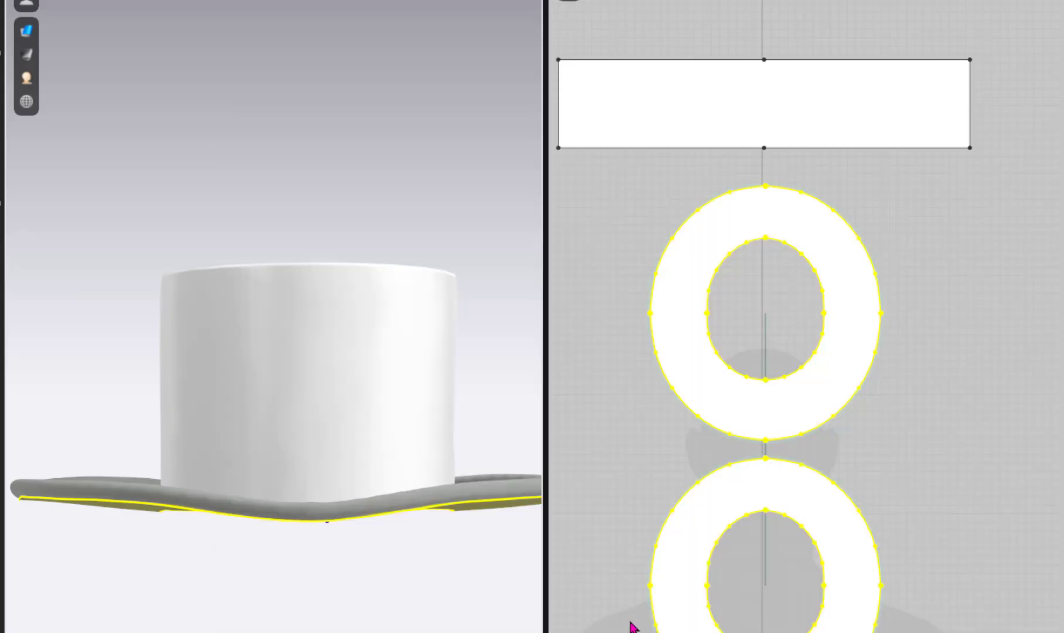
{"action": "scroll", "coordinate": [747, 410], "scroll_direction": "down", "scroll_amount": 1}
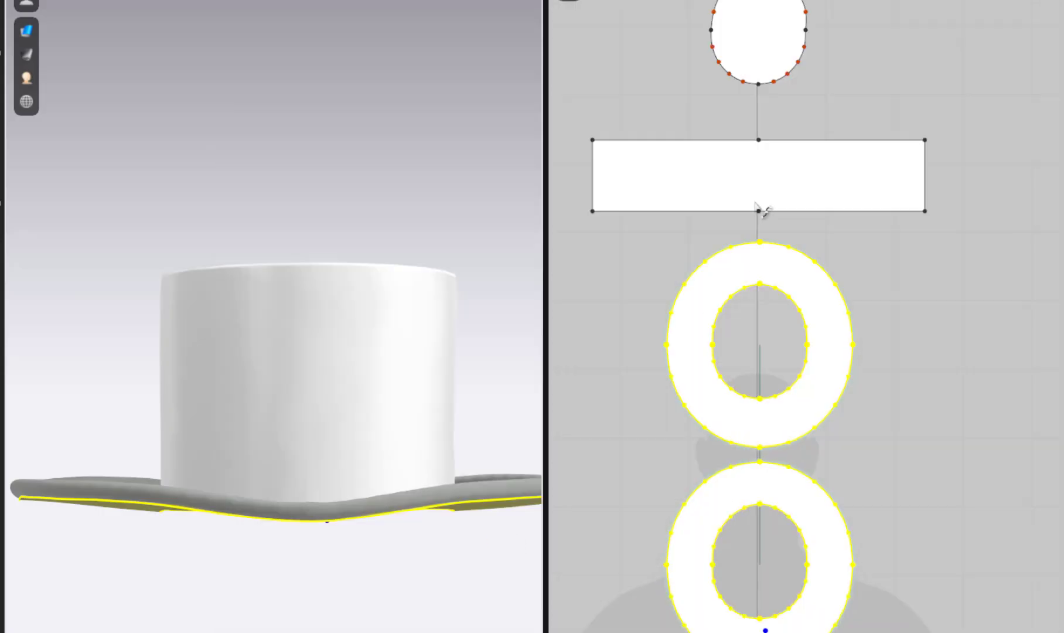
{"action": "scroll", "coordinate": [760, 211], "scroll_direction": "up", "scroll_amount": 2}
{"action": "middle_click_drag", "start_coordinate": [760, 216], "coordinate": [850, 214]}
{"action": "scroll", "coordinate": [850, 214], "scroll_direction": "down", "scroll_amount": 1}
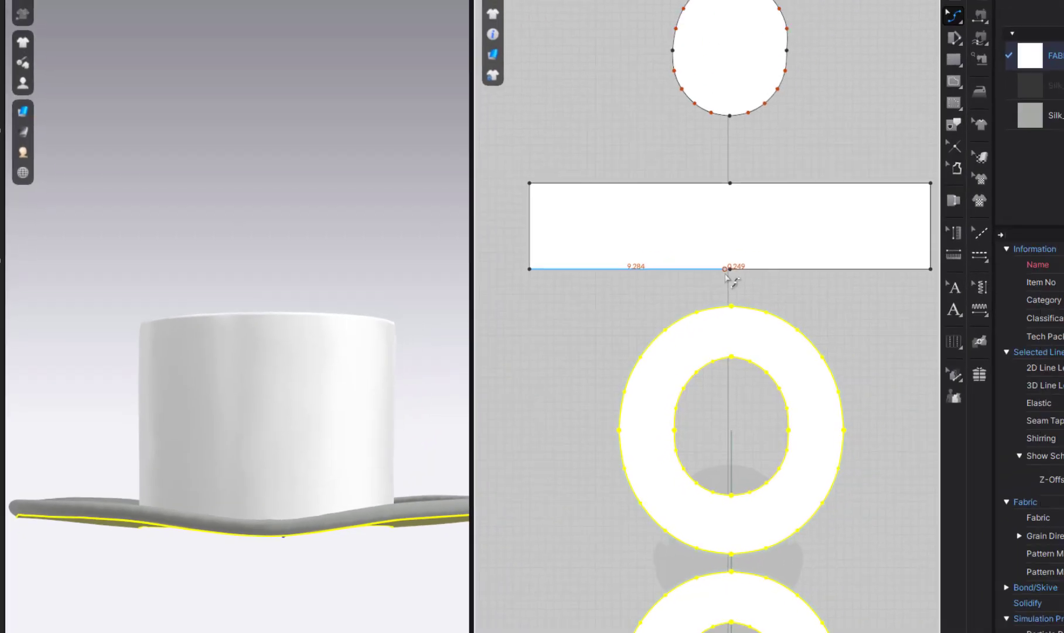
{"action": "key", "text": "g"}
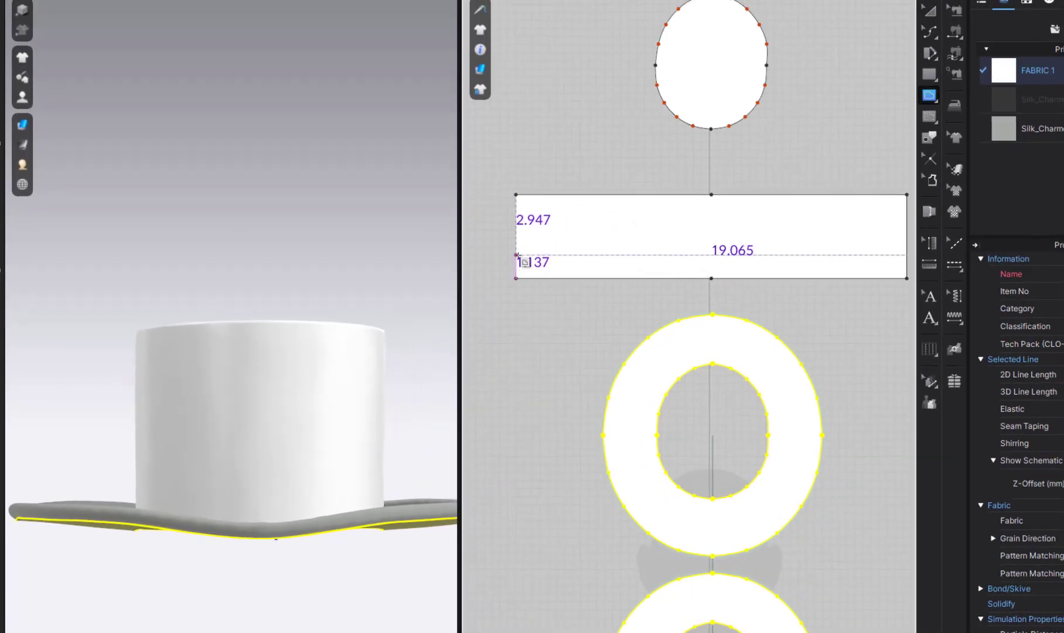
{"action": "left_click", "coordinate": [516, 255]}
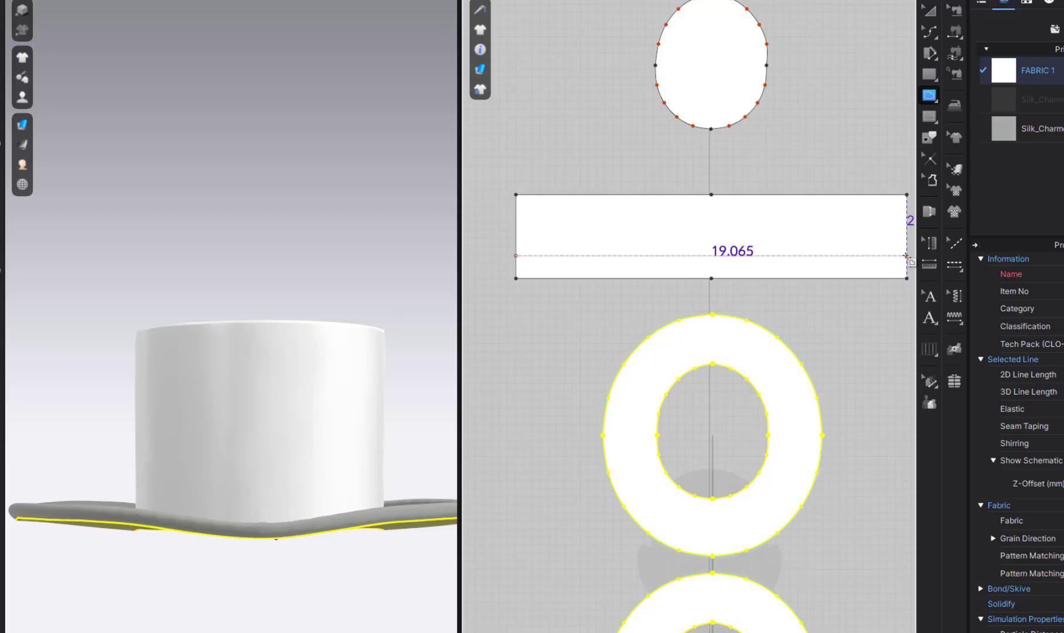
{"action": "left_click", "coordinate": [907, 256]}
Cut and sew the crown side pattern along the horizontal internal line.
{"action": "key", "text": "z"}
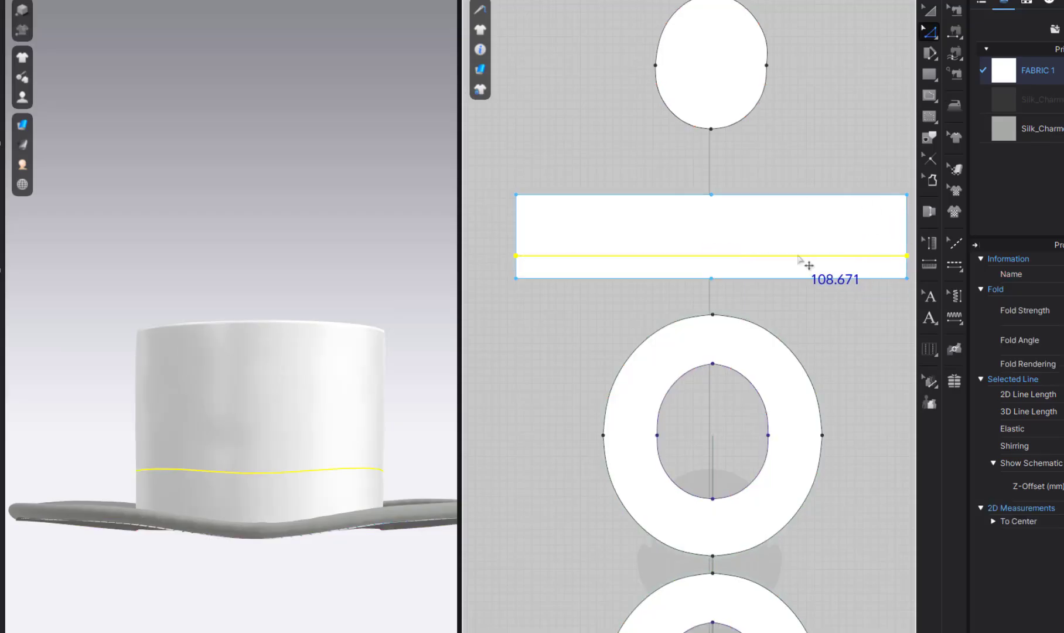
{"action": "right_click", "coordinate": [800, 256]}
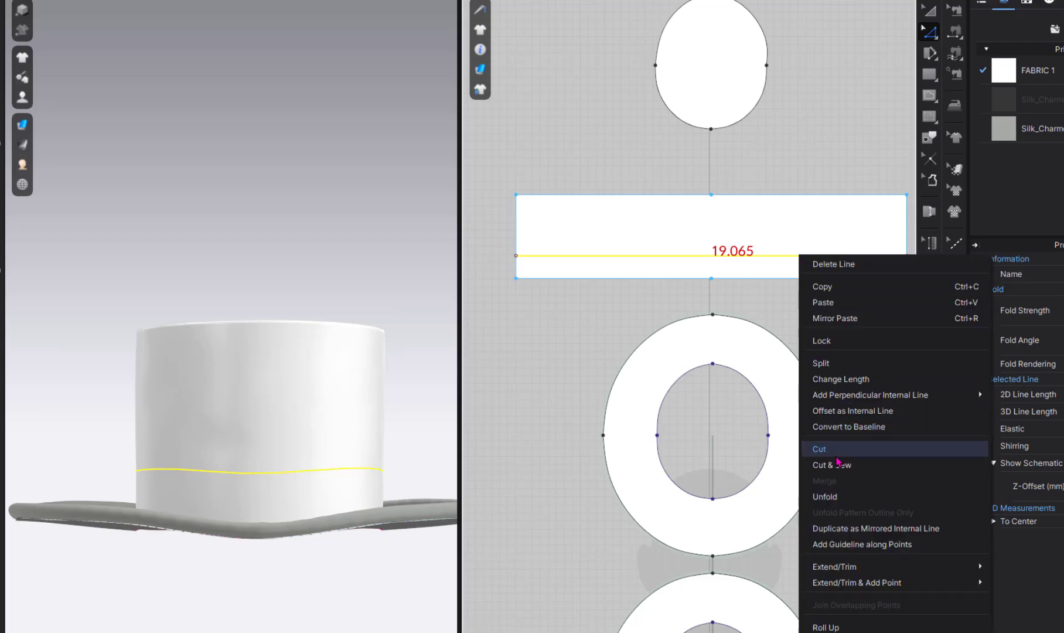
{"action": "left_click", "coordinate": [837, 463]}
Create a Layer Clone (Over) of the narrow lower crown strip and place it between the strip and the brim.
{"action": "key", "text": "a"}
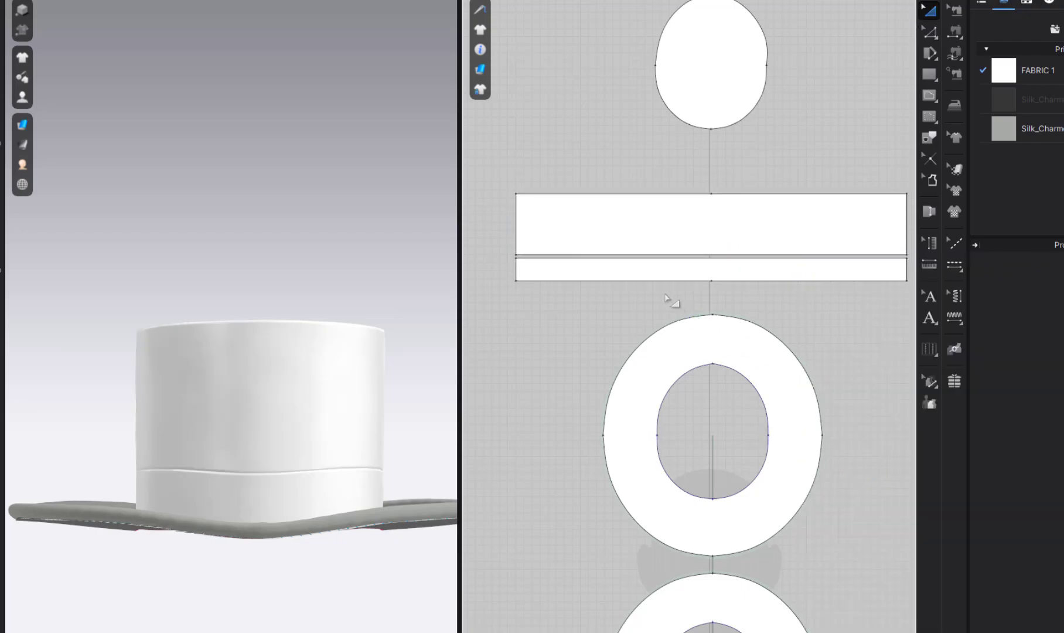
{"action": "left_click", "coordinate": [654, 272]}
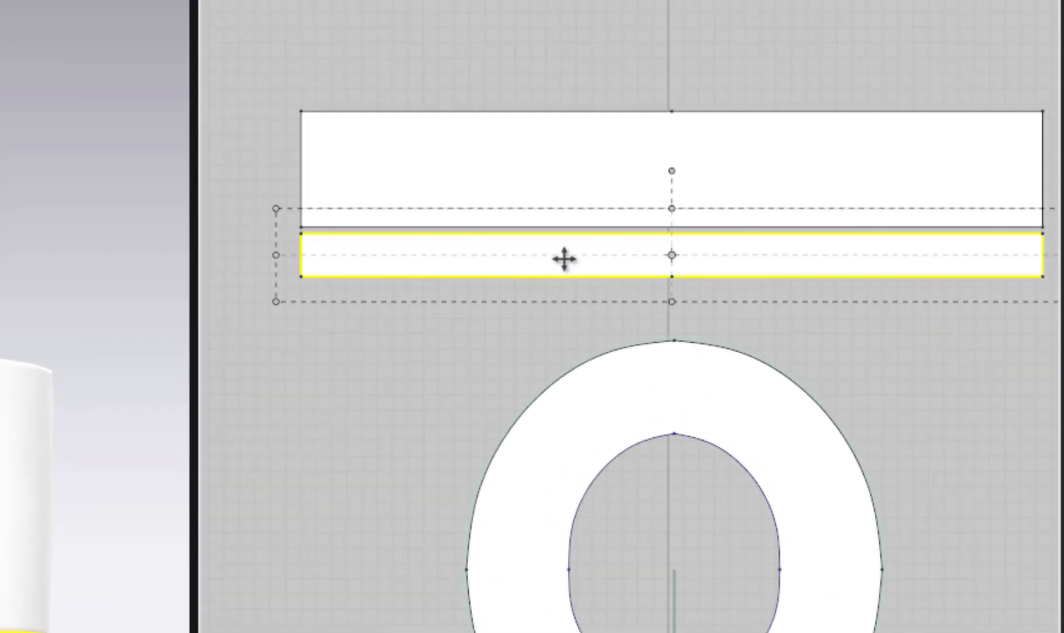
{"action": "right_click", "coordinate": [653, 272]}
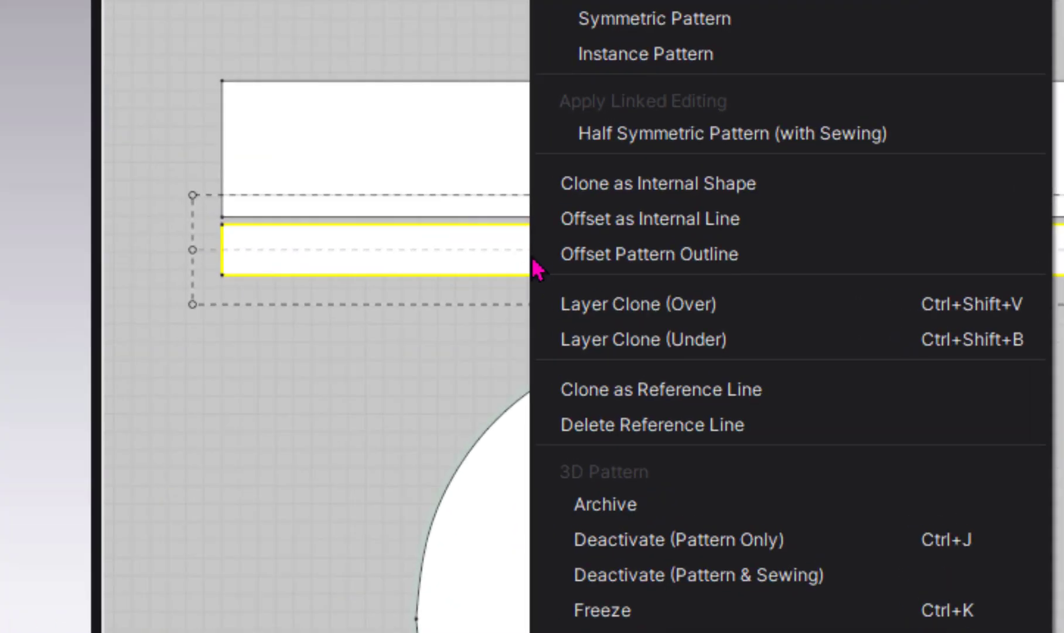
{"action": "left_click", "coordinate": [584, 303]}
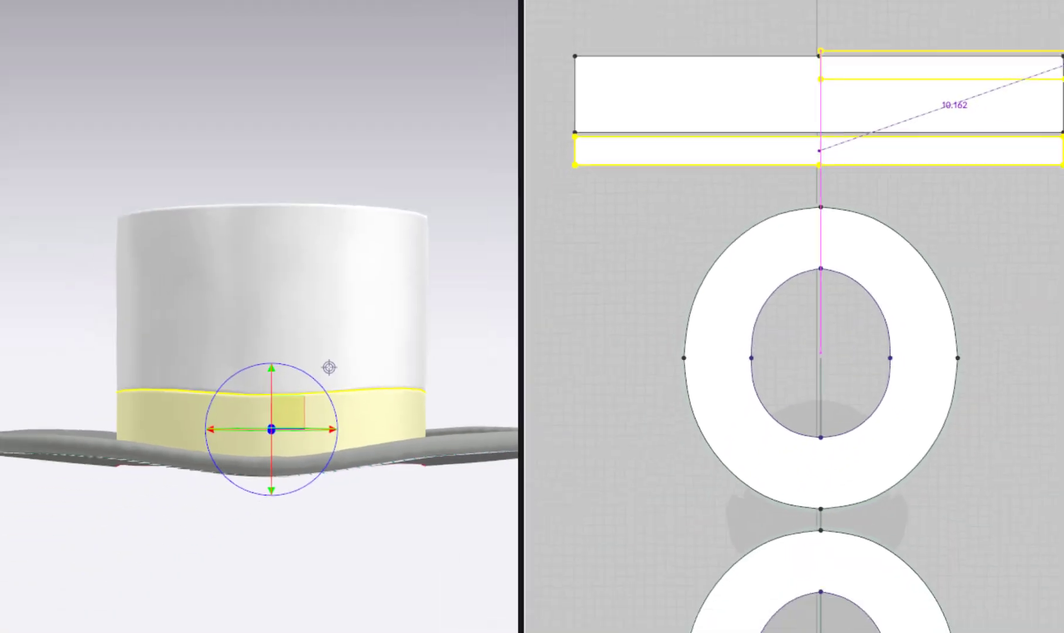
{"action": "middle_click_drag", "start_coordinate": [1062, 64], "coordinate": [1001, 106]}
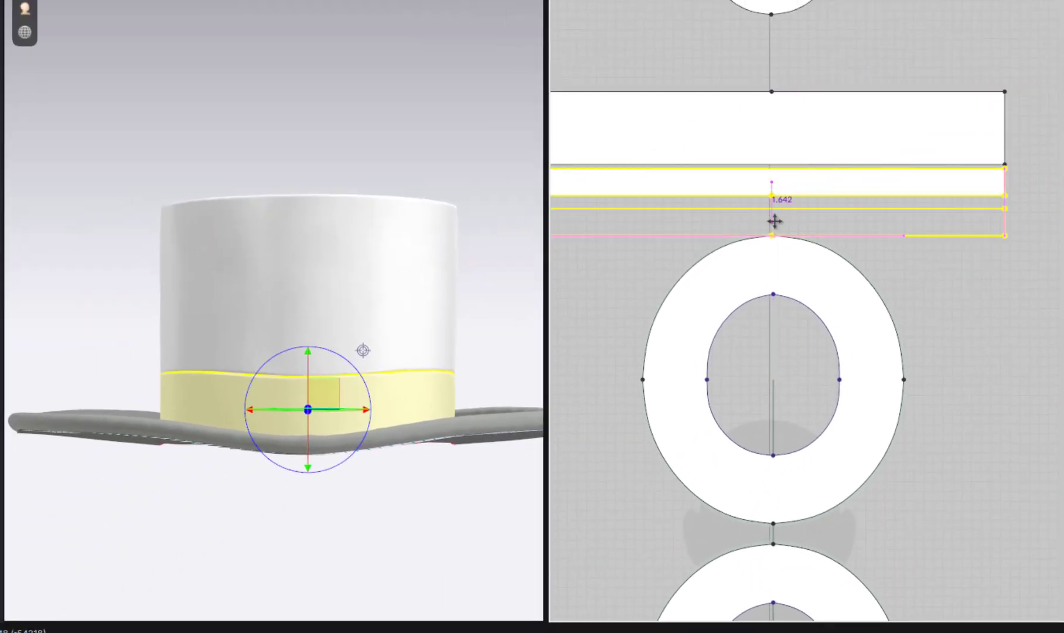
{"action": "left_click", "coordinate": [775, 221]}
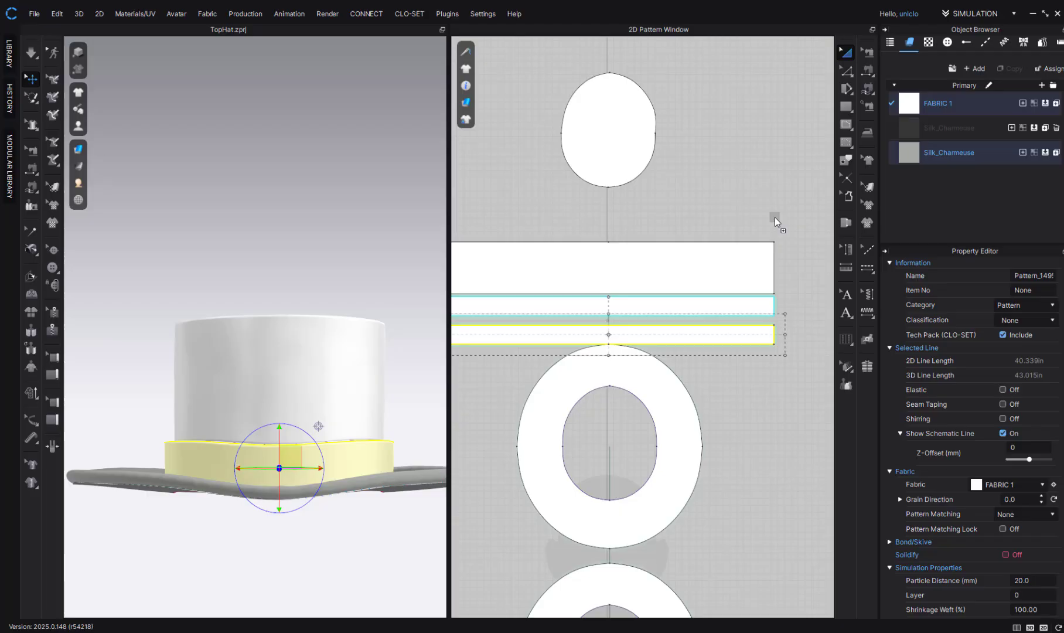
Apply the light grey Silk_Charmeuse fabric to the upper crown side pattern and the crown-top oval.
{"action": "left_click_drag", "start_coordinate": [775, 221], "coordinate": [727, 262]}
{"action": "left_click_drag", "start_coordinate": [626, 149], "coordinate": [624, 148]}
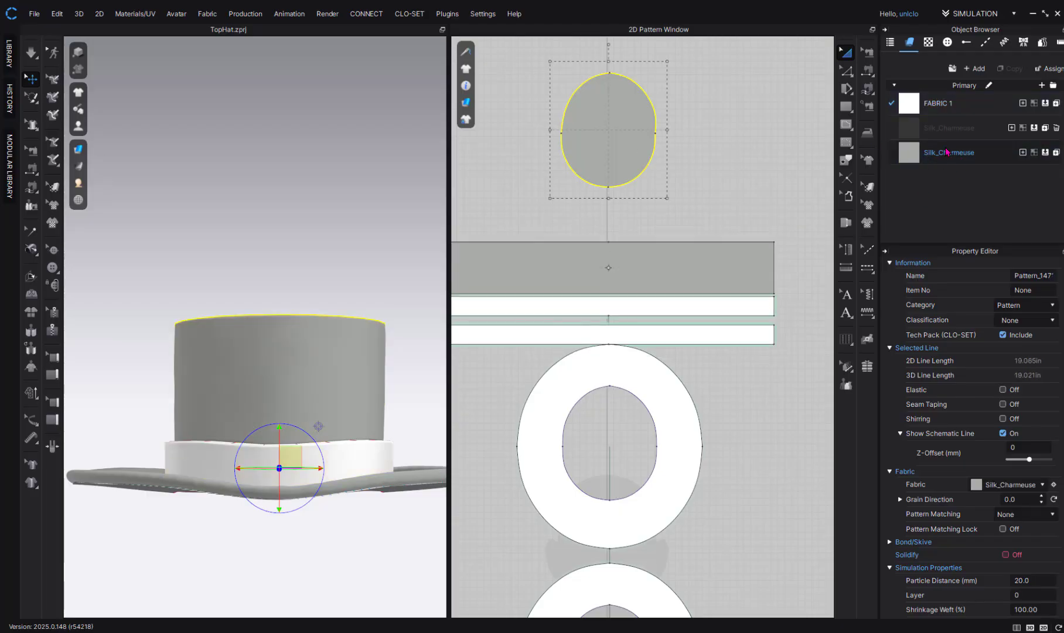
Apply the light grey Silk_Charmeuse fabric to both brim rings and the dark Silk_Charmeuse fabric to the hatband strip.
{"action": "left_click_drag", "start_coordinate": [949, 153], "coordinate": [685, 427]}
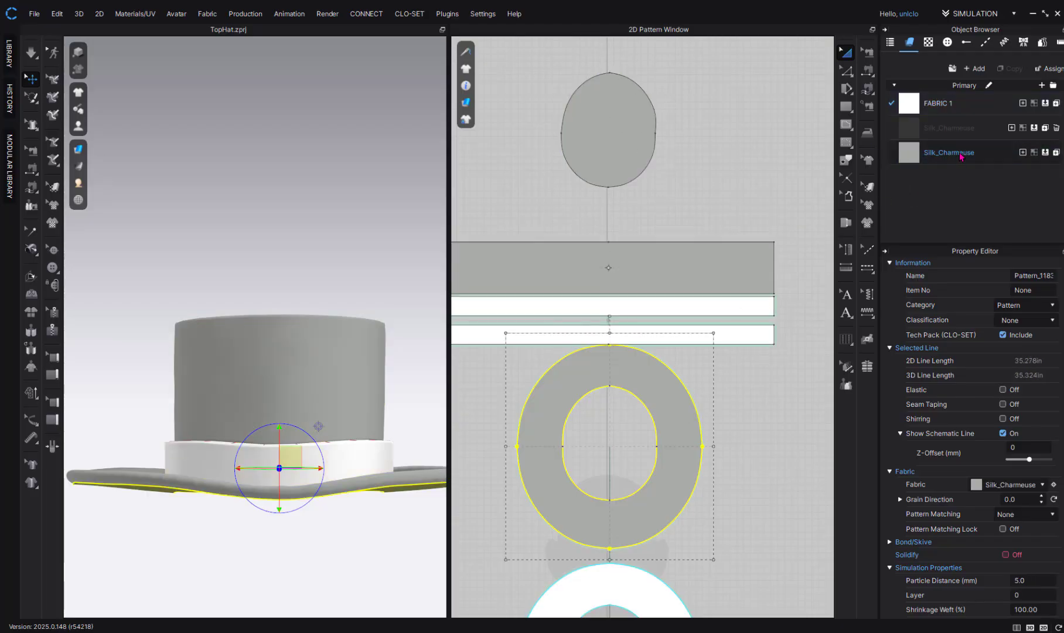
{"action": "left_click_drag", "start_coordinate": [961, 154], "coordinate": [635, 599]}
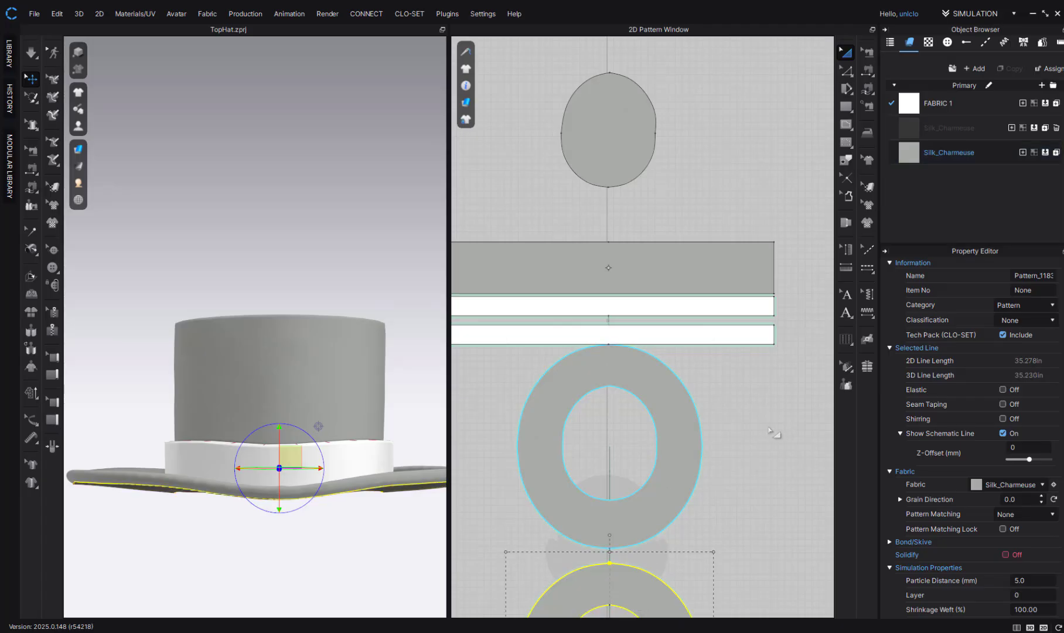
{"action": "left_click_drag", "start_coordinate": [958, 135], "coordinate": [707, 338]}
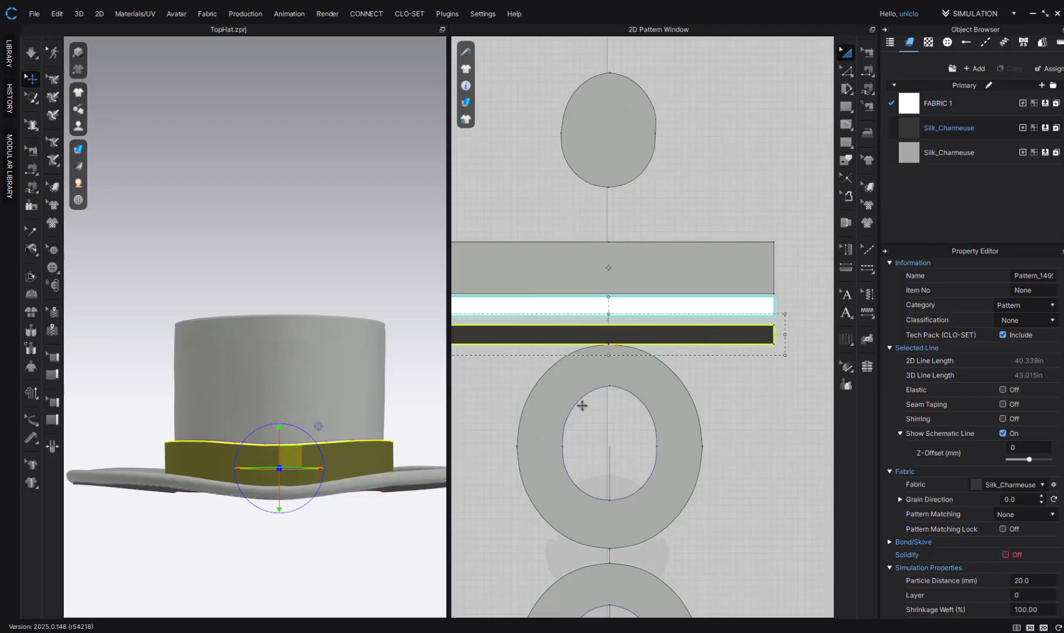
{"action": "mouse_move", "coordinate": [380, 525]}
{"action": "right_mouse_down"}
{"action": "mouse_move", "coordinate": [390, 549]}
{"action": "mouse_move", "coordinate": [386, 532]}
{"action": "right_mouse_up"}
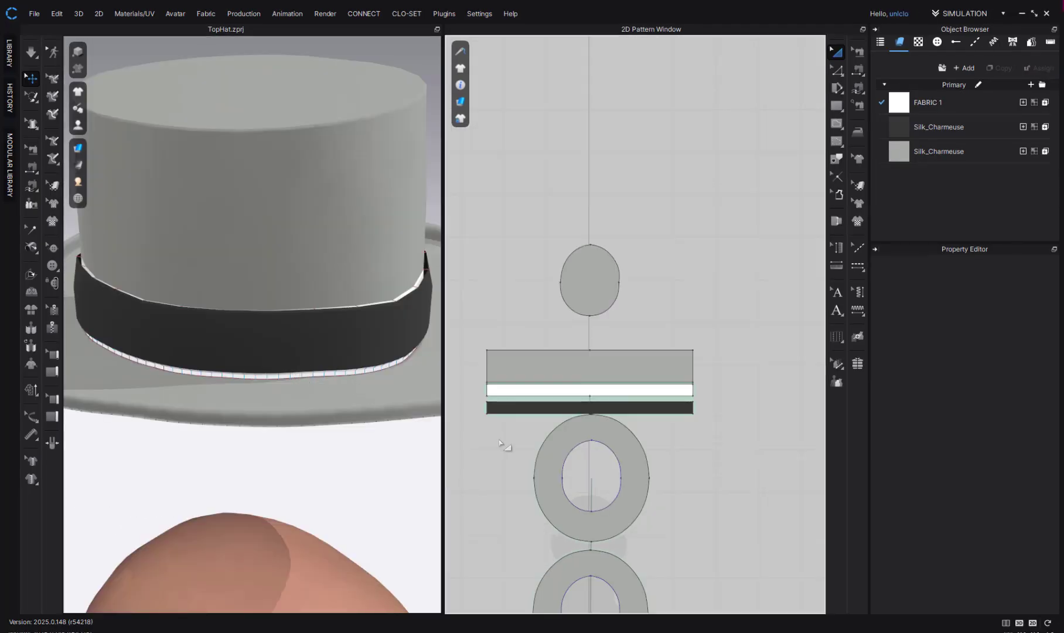
Set the light grey Silk_Charmeuse fabric's thickness to 0.50 mm and simulate the hat.
{"action": "left_click", "coordinate": [949, 153]}
{"action": "scroll", "coordinate": [948, 483], "scroll_direction": "down", "scroll_amount": 1}
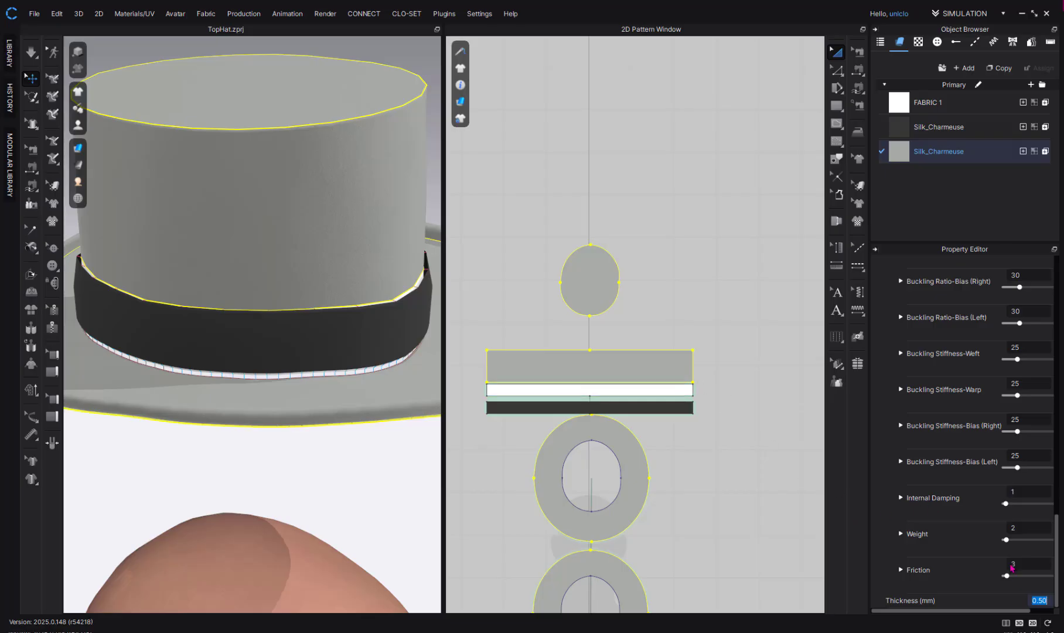
{"action": "left_click", "coordinate": [354, 446]}
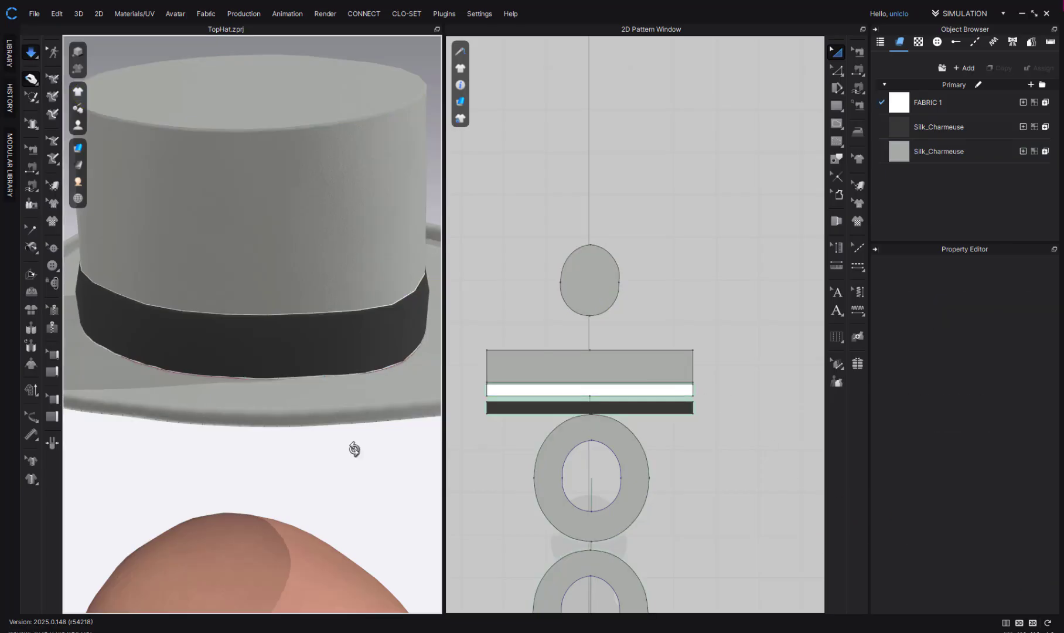
Examine the simulated hat's crown, hatband and brim from the side and the front.
{"action": "right_click_drag", "start_coordinate": [354, 447], "coordinate": [339, 435]}
{"action": "scroll", "coordinate": [338, 473], "scroll_direction": "down", "scroll_amount": 5}
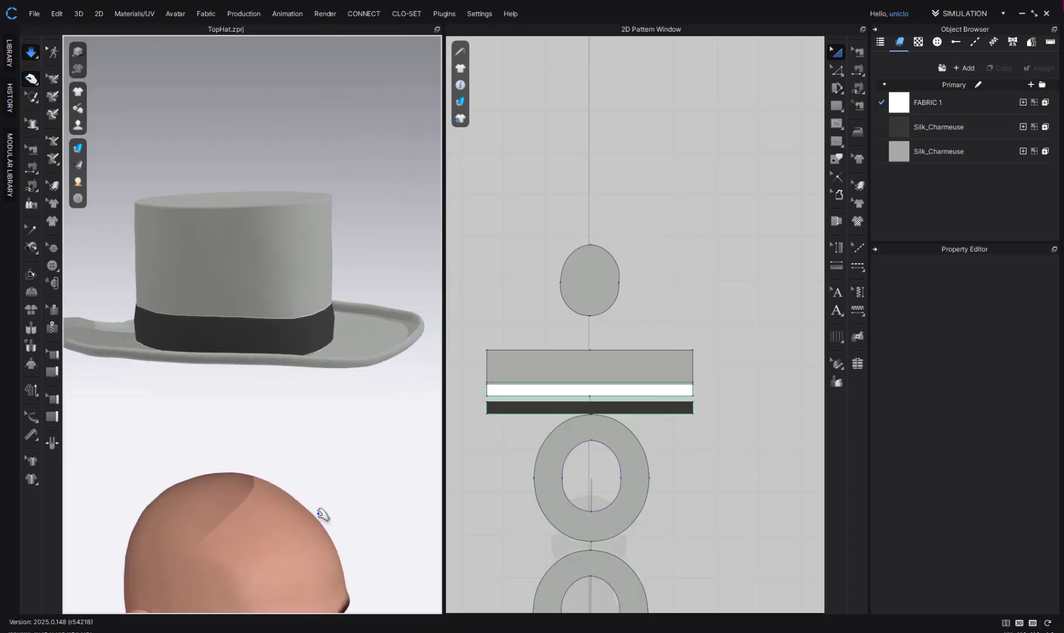
{"action": "key", "text": "q"}
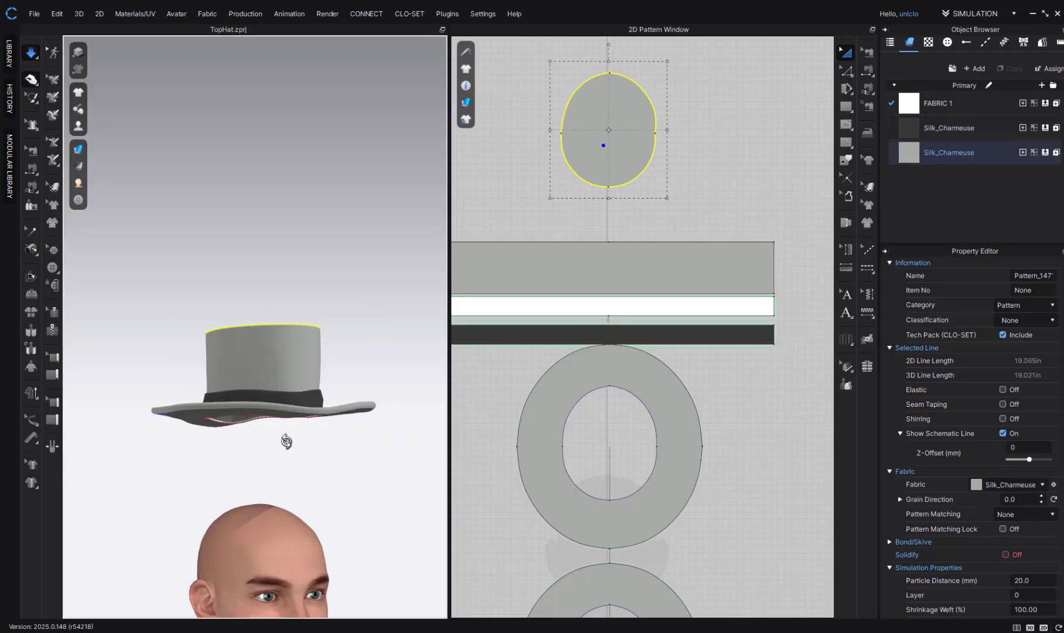
{"action": "right_click_drag", "start_coordinate": [286, 442], "coordinate": [254, 443]}
{"action": "scroll", "coordinate": [256, 452], "scroll_direction": "up", "scroll_amount": 2}
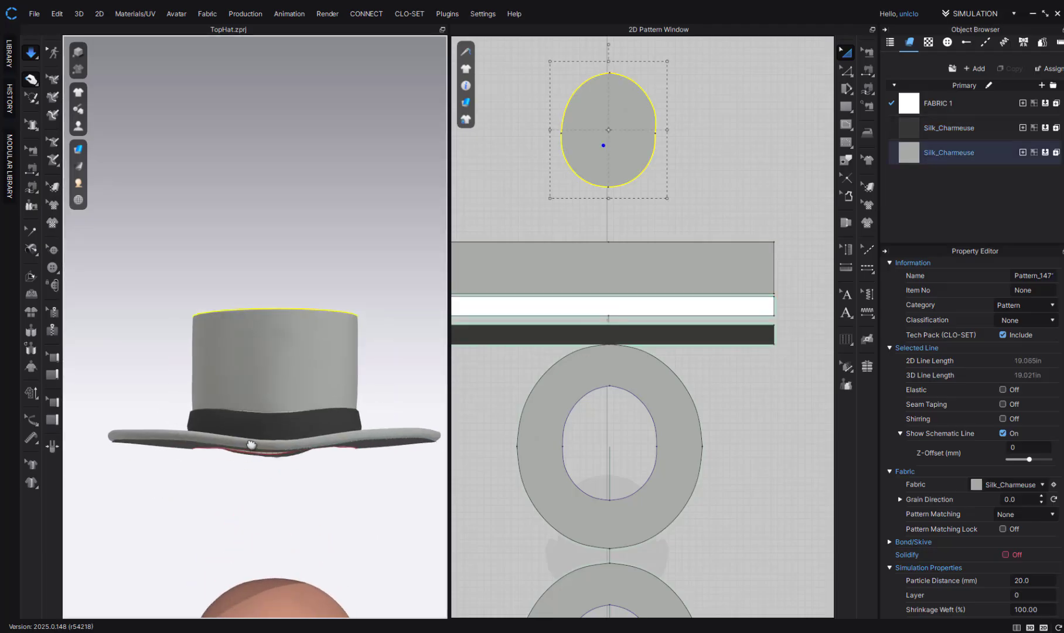